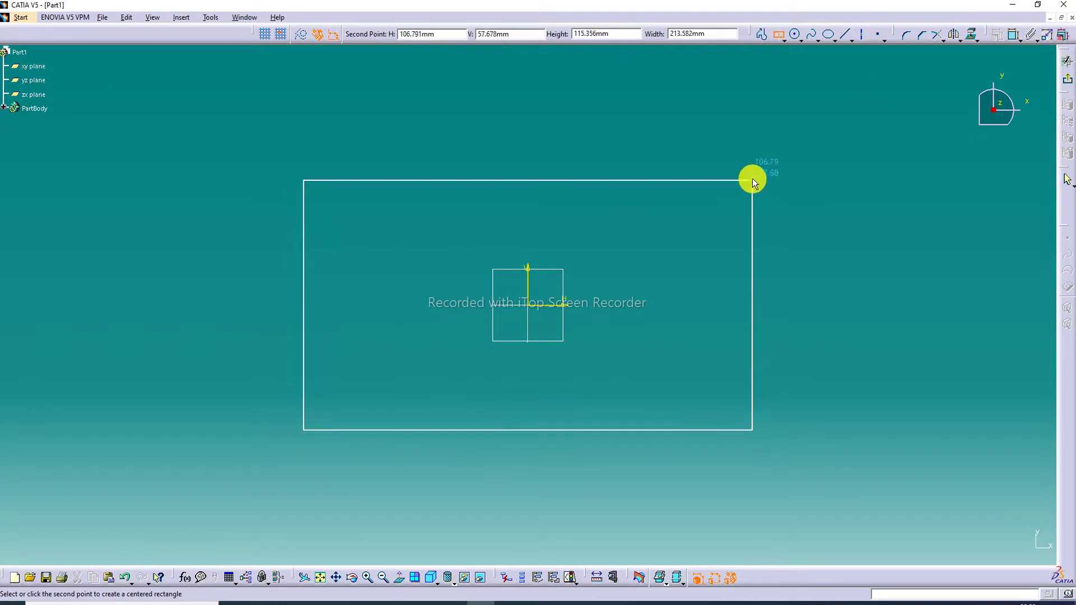
Step: Complete the centered rectangle at the origin, about 214 by 128 mm, and dimension its width and height
left_click(752, 165)
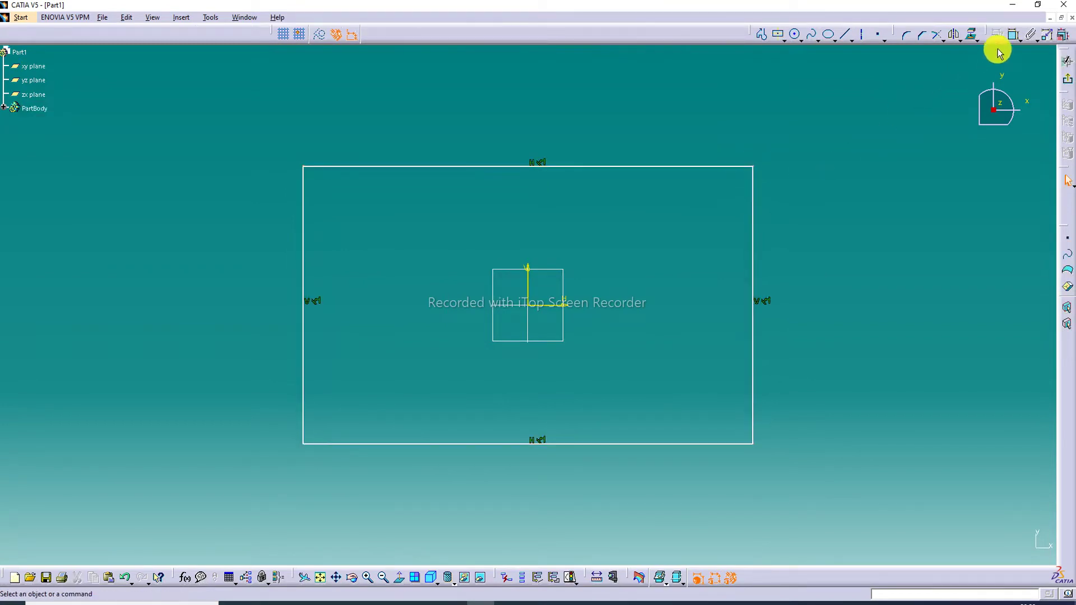
left_click(1012, 36)
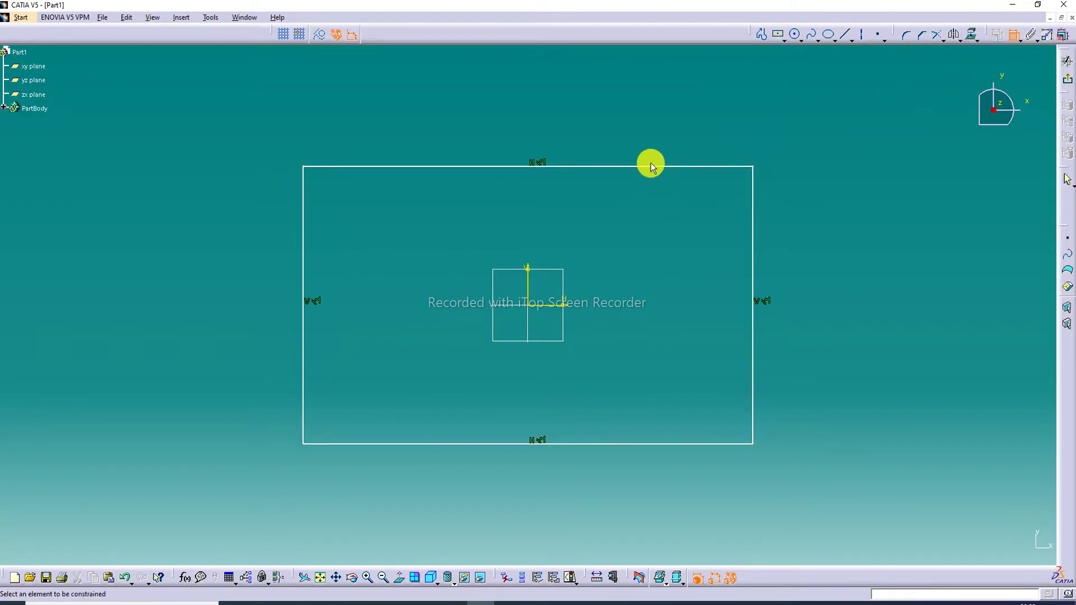
left_click(650, 166)
left_click(646, 134)
left_click(757, 214)
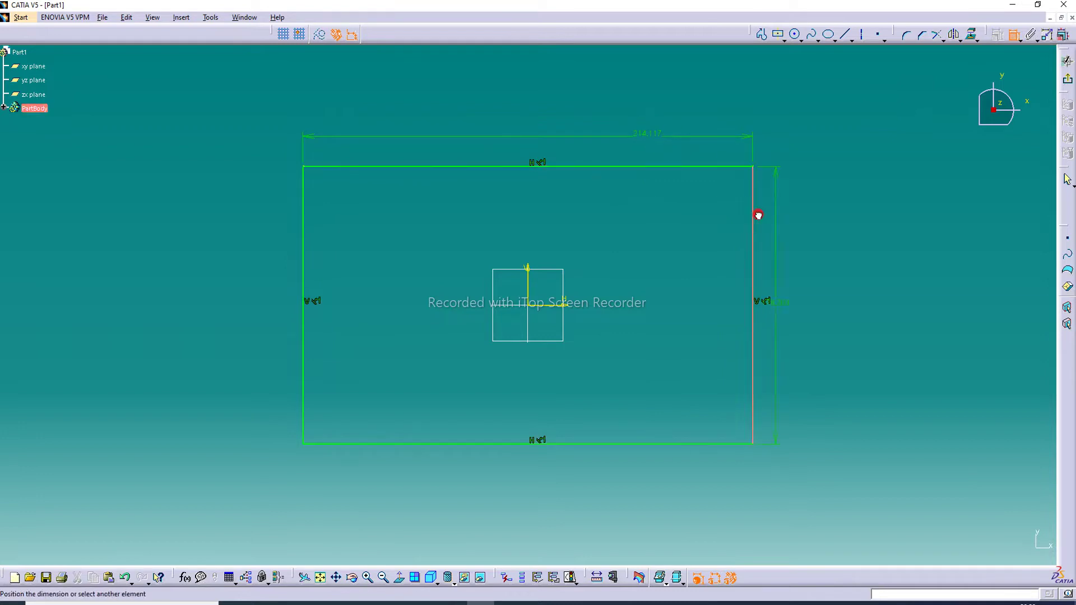
left_click(809, 239)
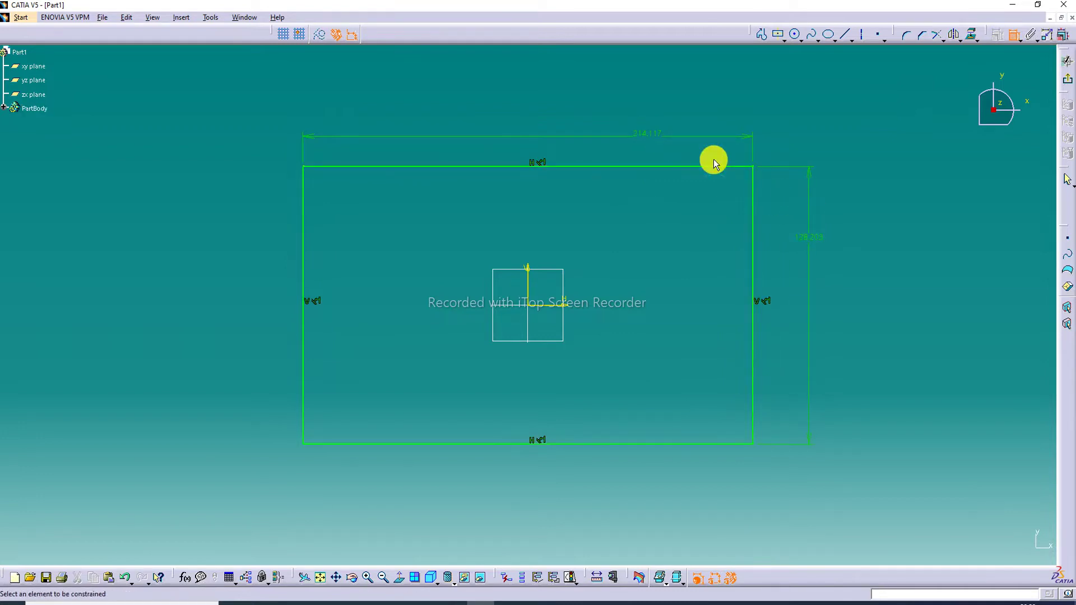
Step: Set the rectangle's width to 200 mm and its height to 120 mm
double_click(648, 135)
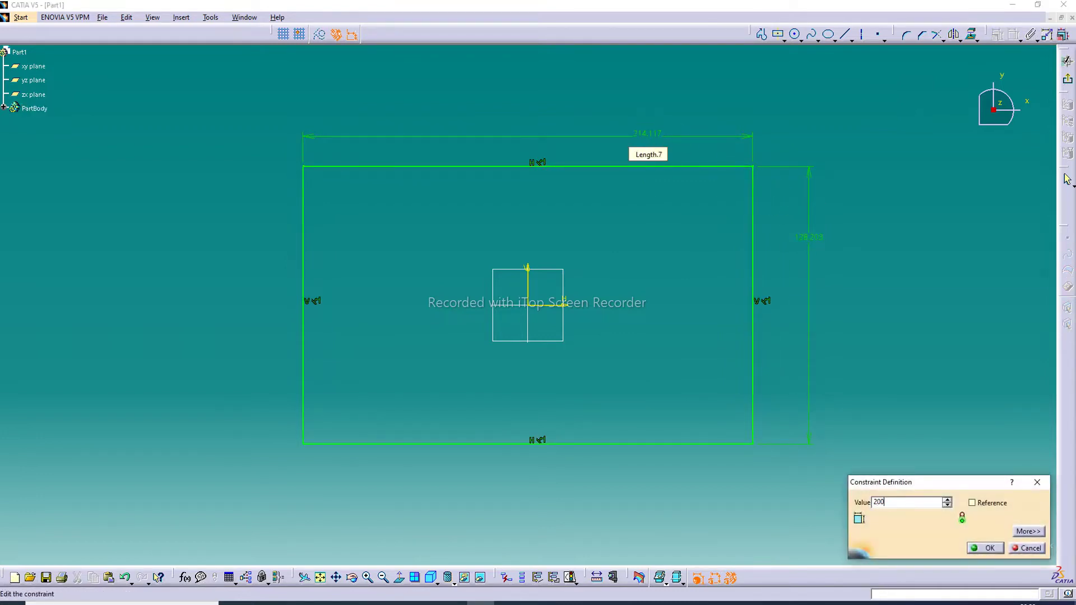
key("Return")
double_click(800, 238)
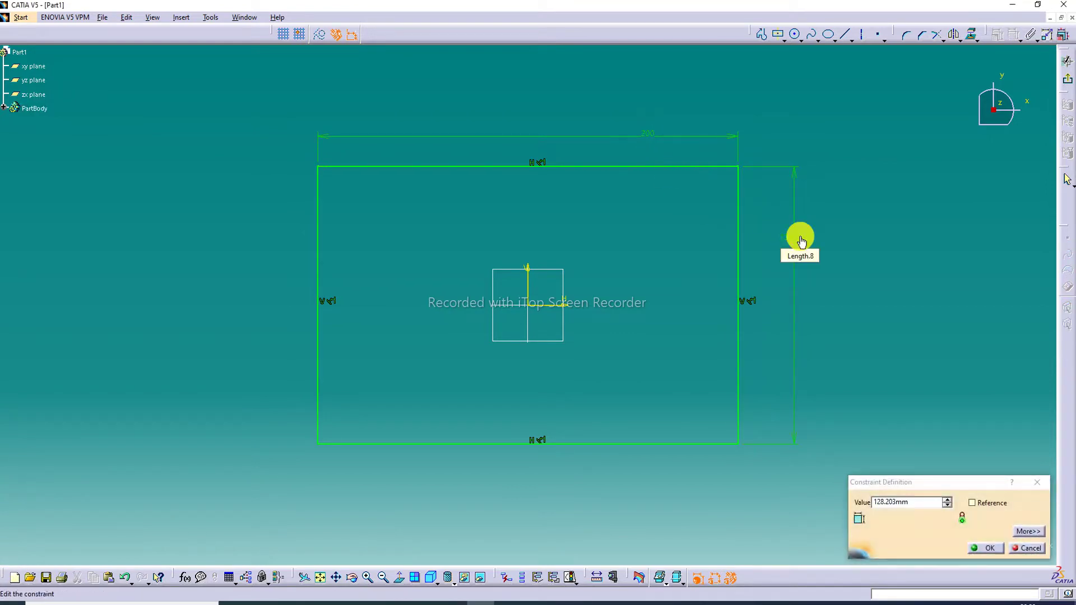
key("Return")
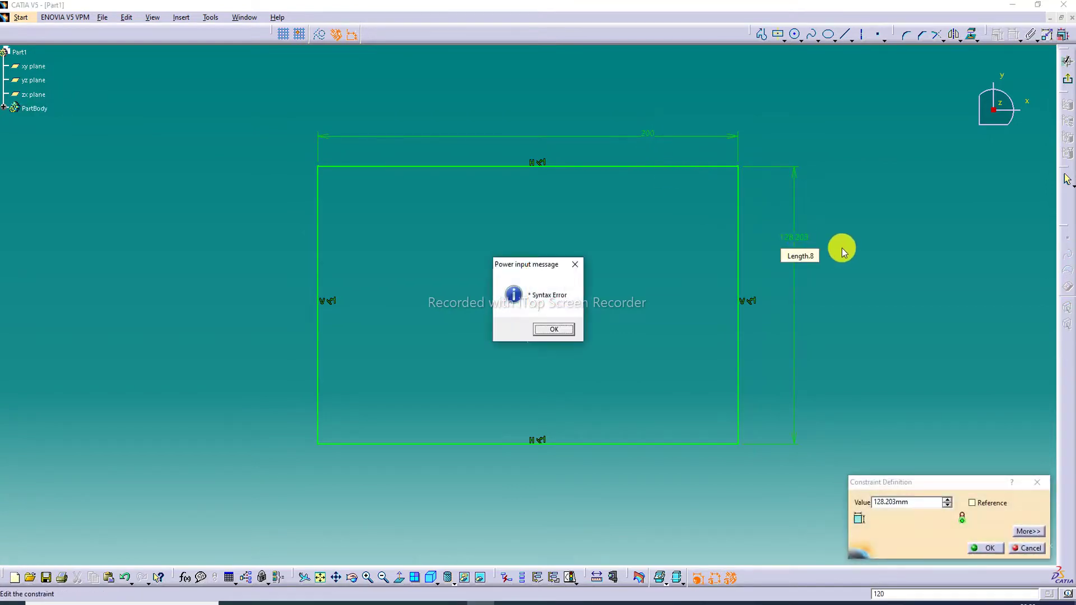
left_click(574, 265)
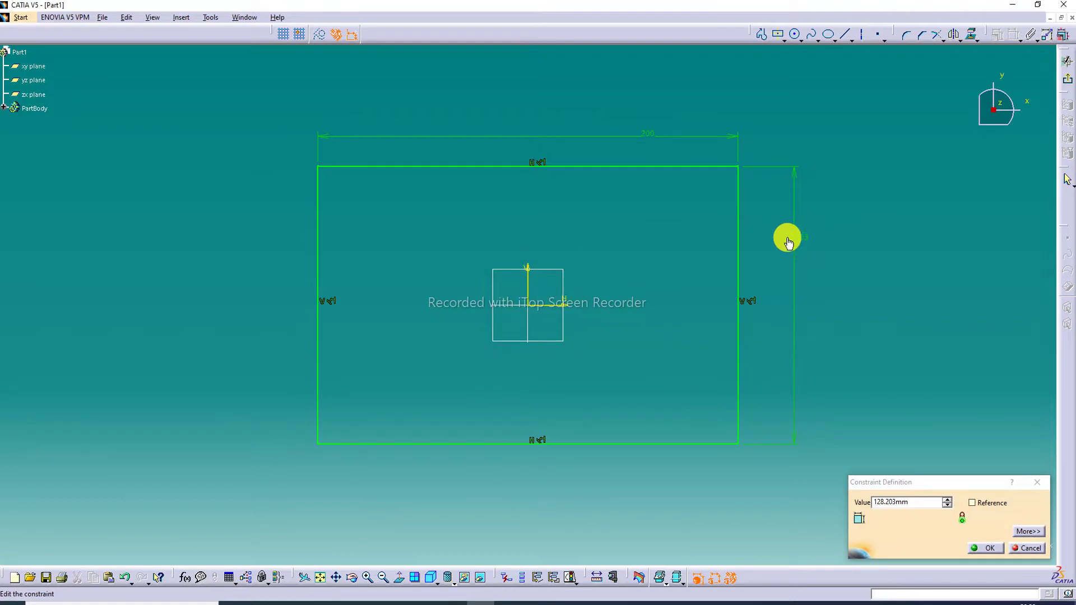
double_click(788, 243)
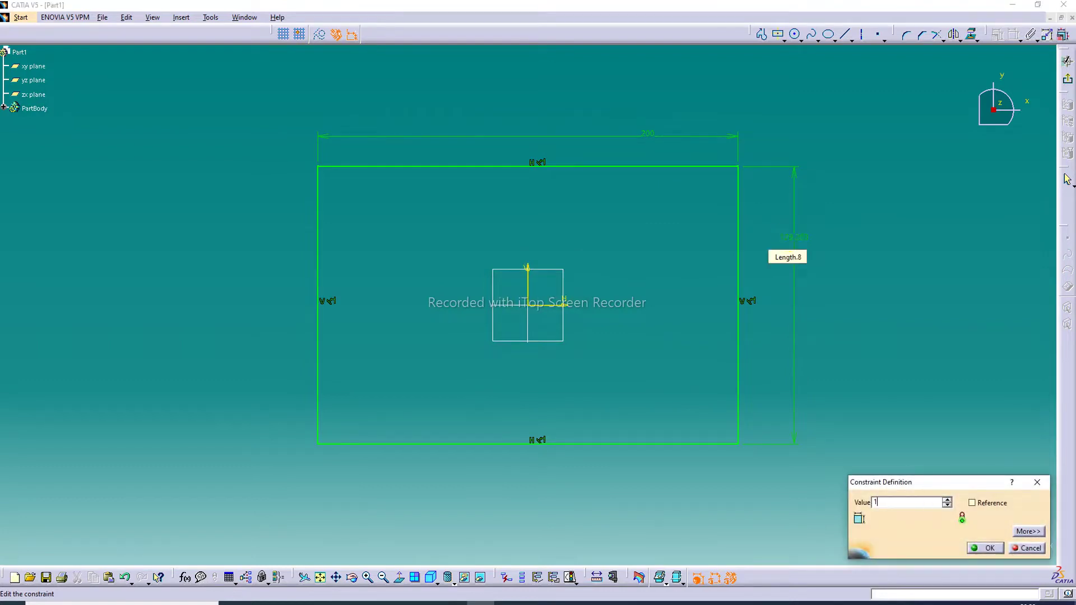
type("120")
key("Return")
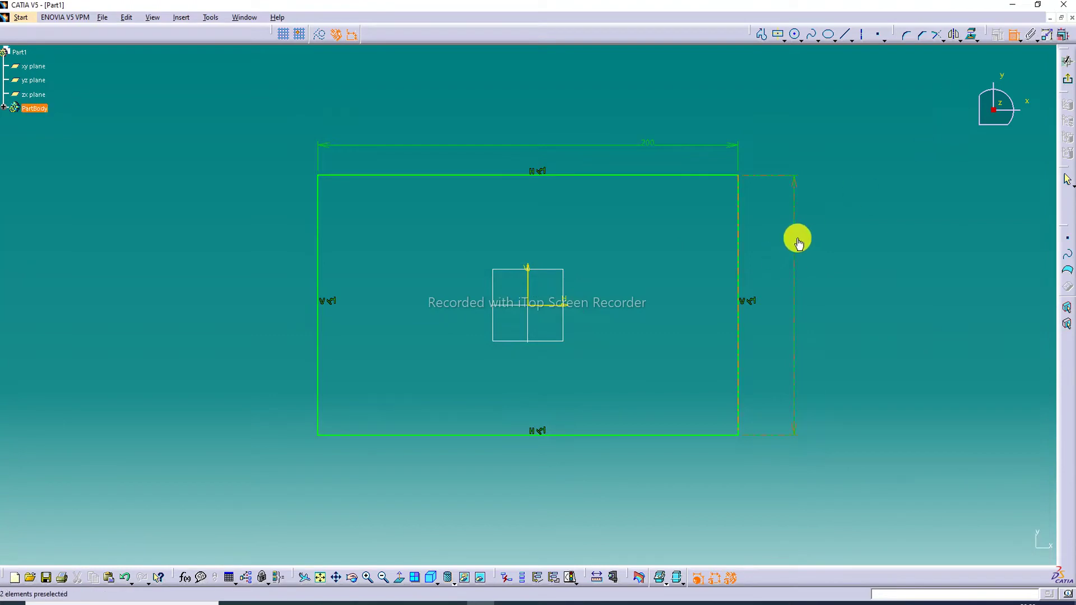
Step: Change the rectangle's height to 100 mm and its width to 150 mm
double_click(793, 276)
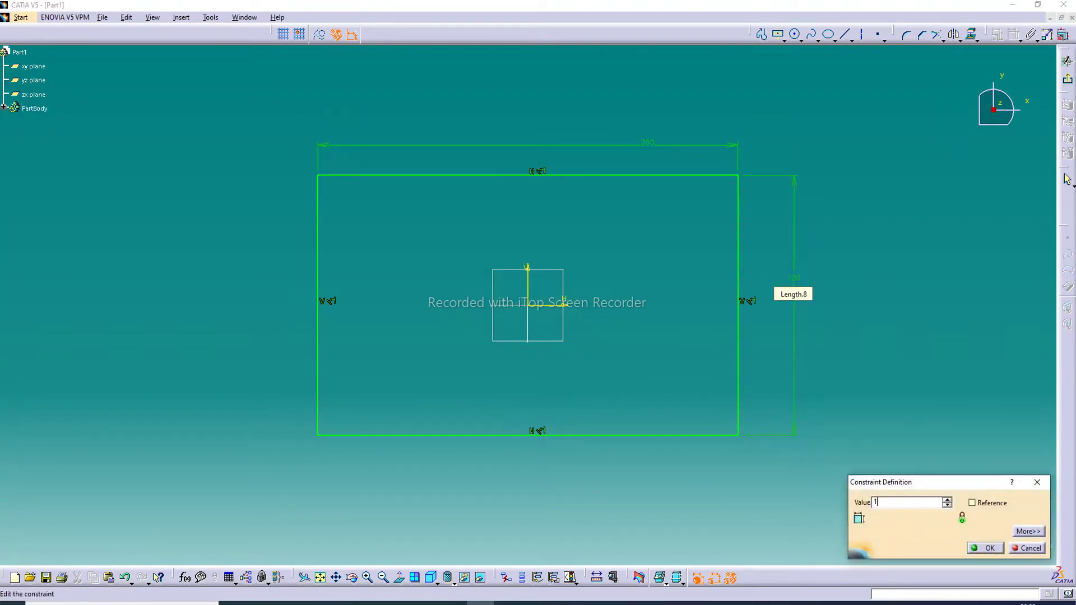
key("Return")
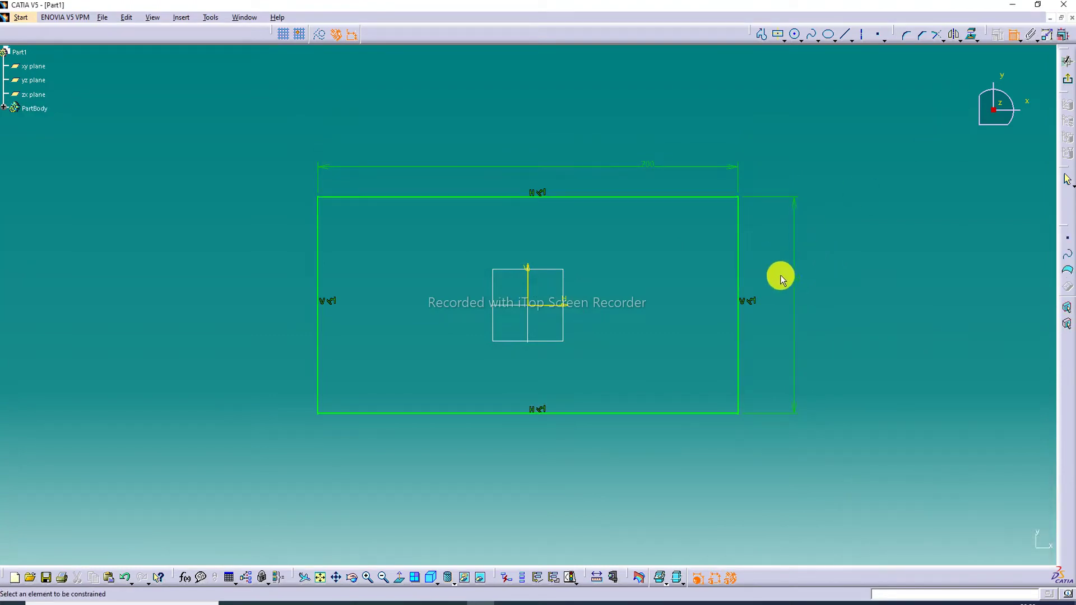
double_click(647, 166)
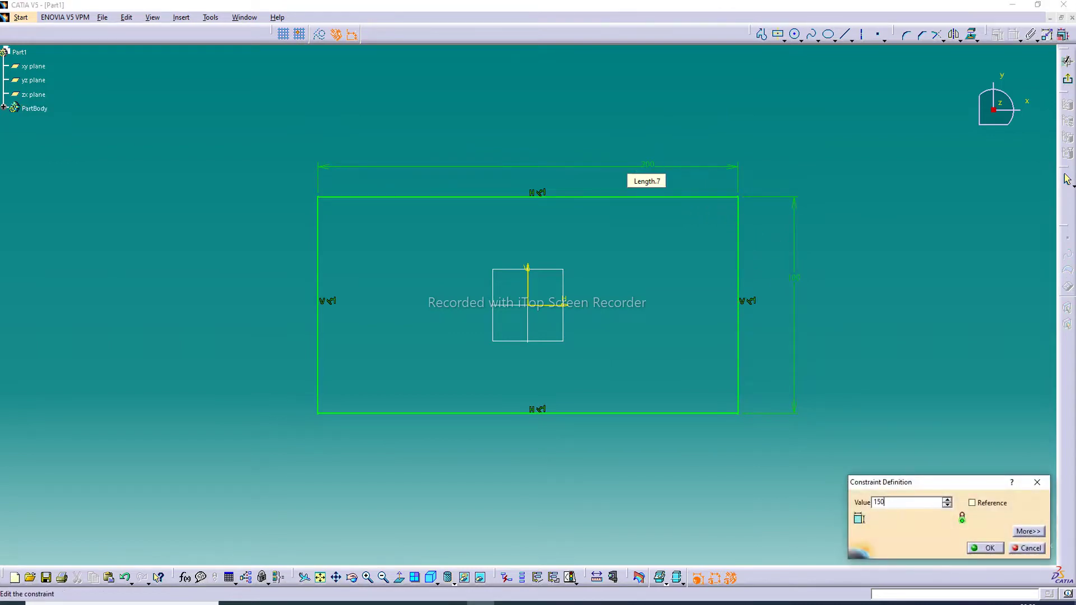
type("150")
key("Return")
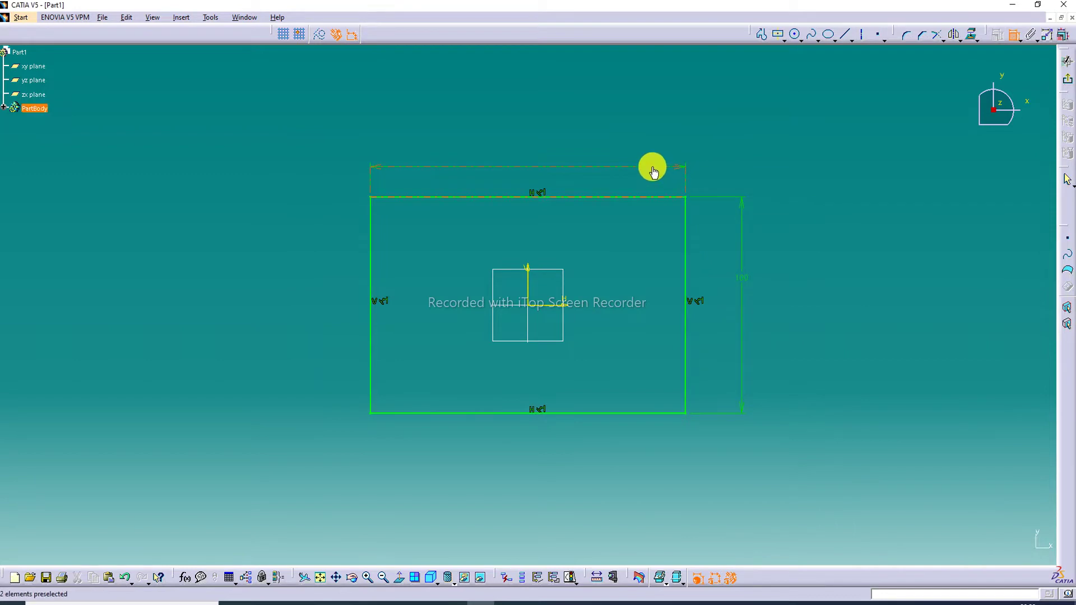
Step: Set the rectangle's width to 170 mm and its height to 110 mm
double_click(544, 168)
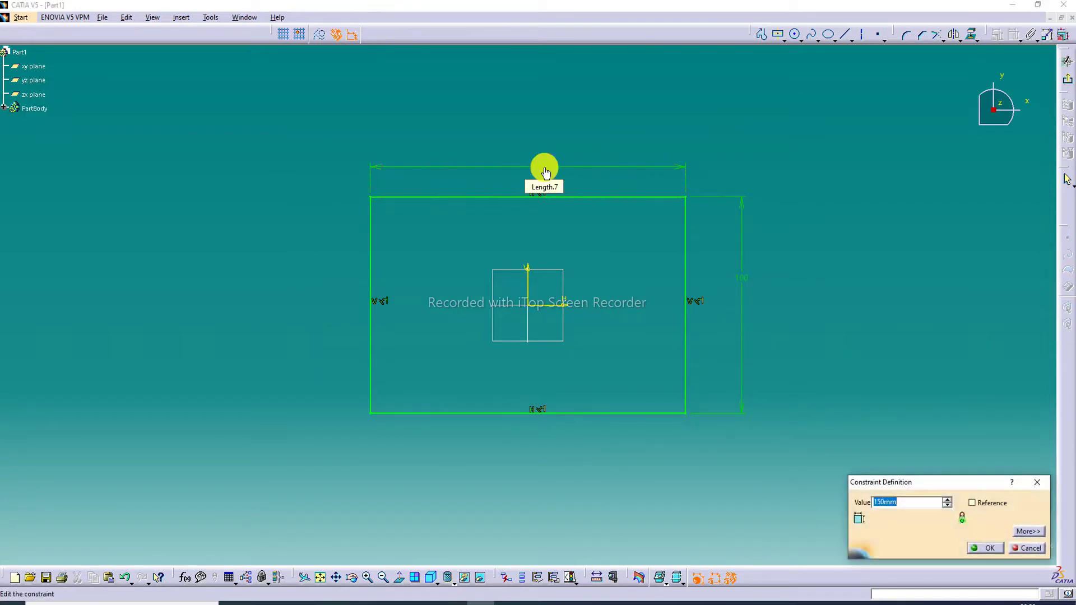
key("Return")
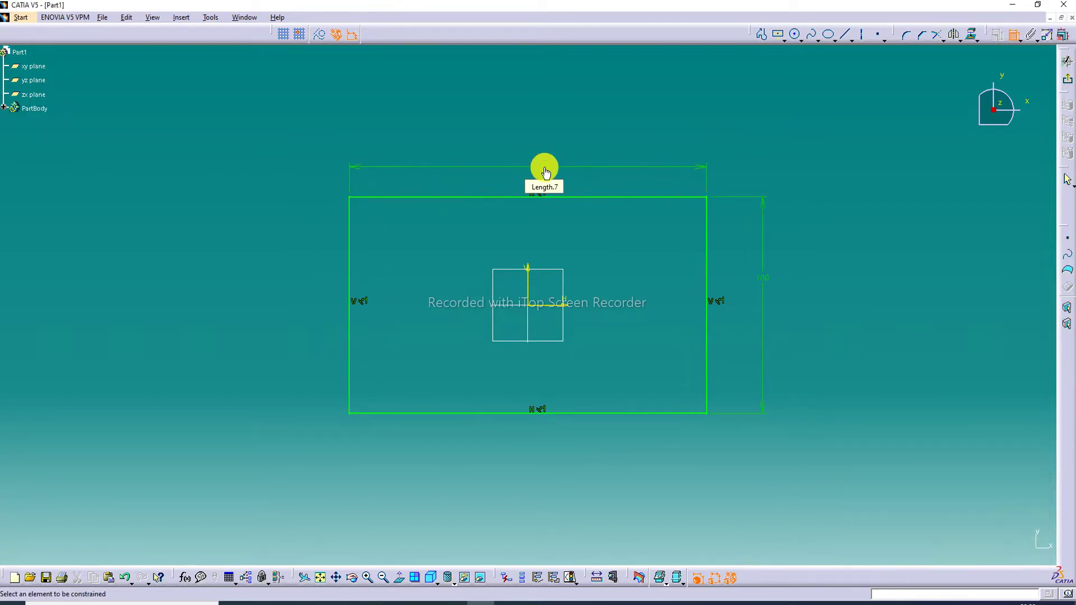
double_click(762, 285)
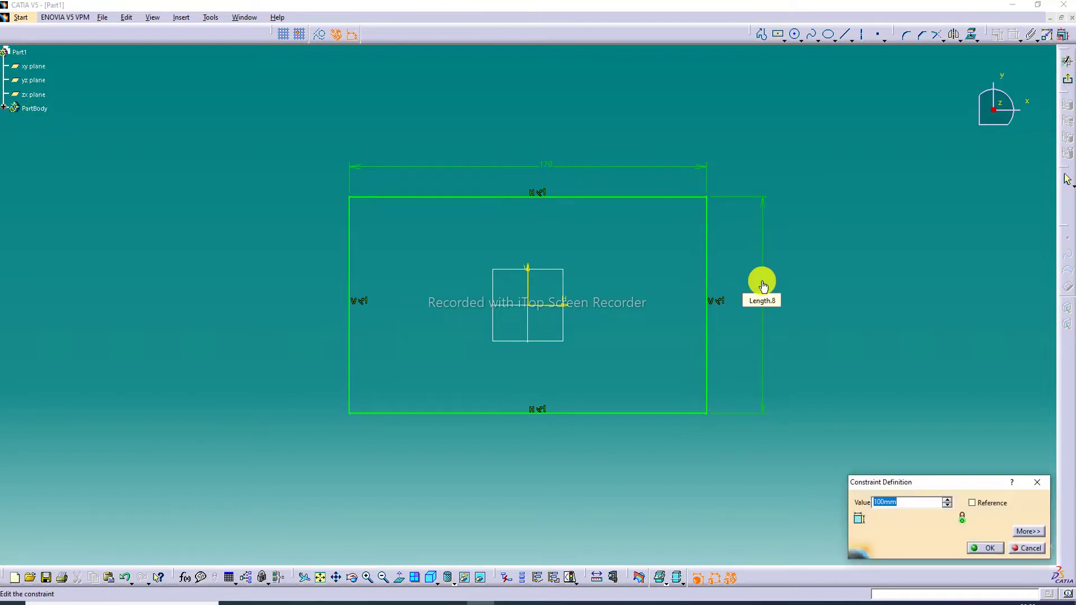
type("110")
key("Return")
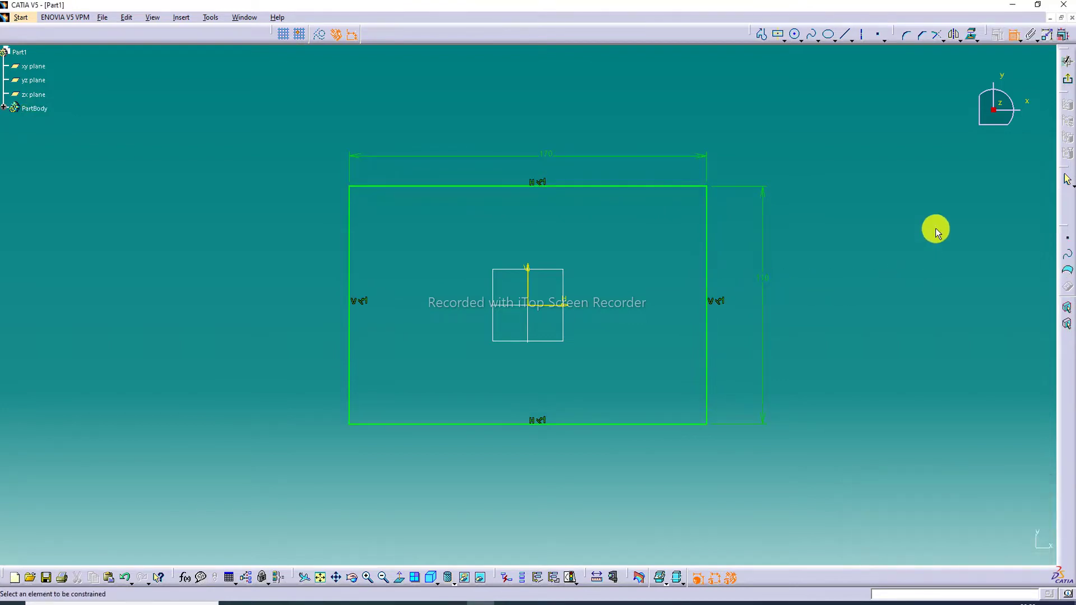
Step: Exit the sketch and define the sheet metal parameters with 2 mm thickness and a 4 mm default bend radius
left_click(1067, 81)
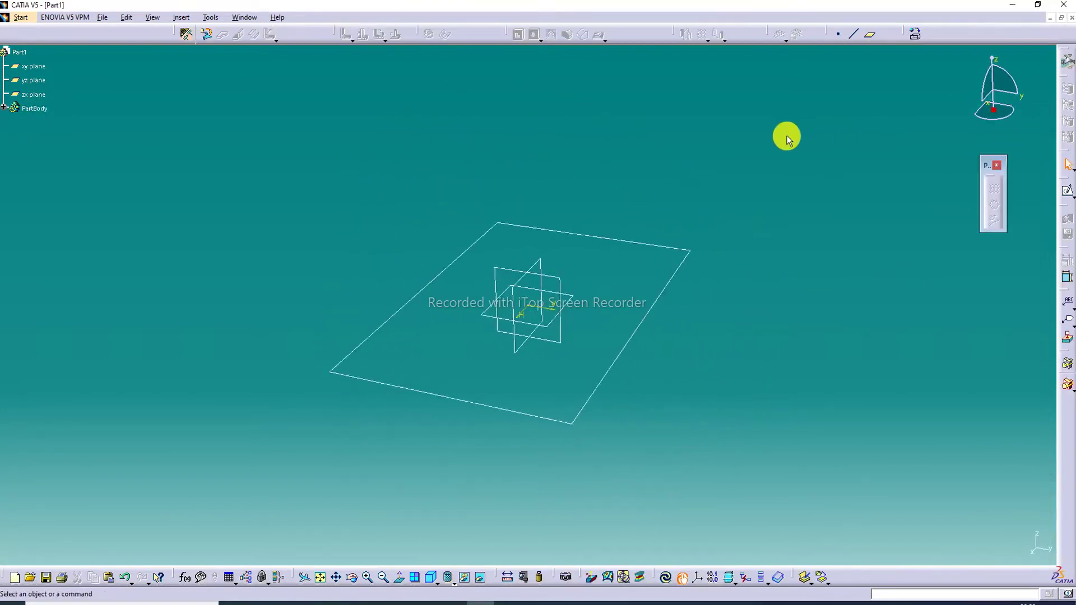
left_click(187, 37)
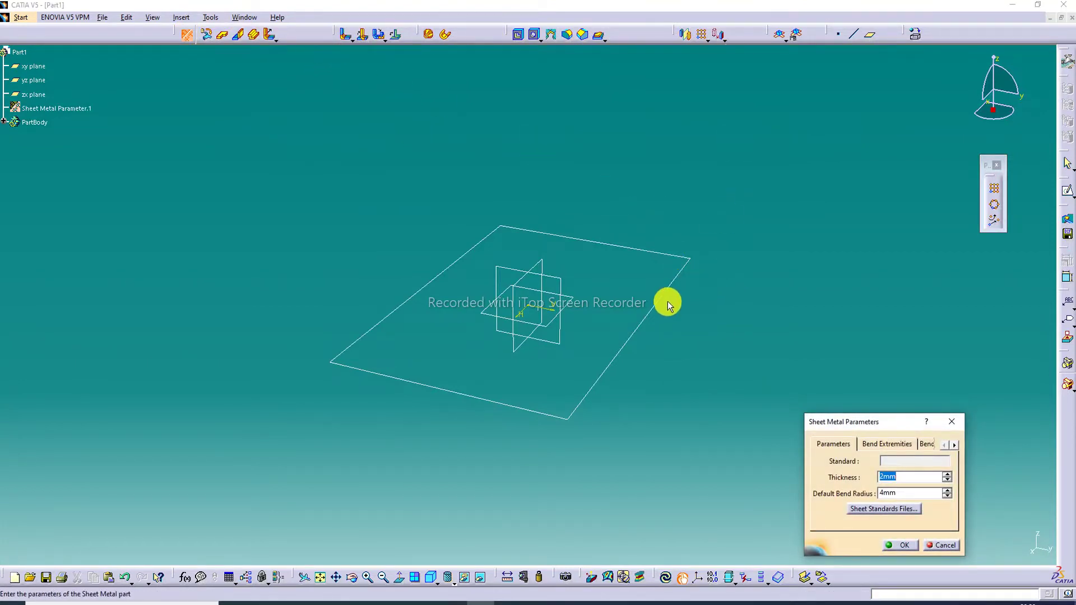
left_click(909, 547)
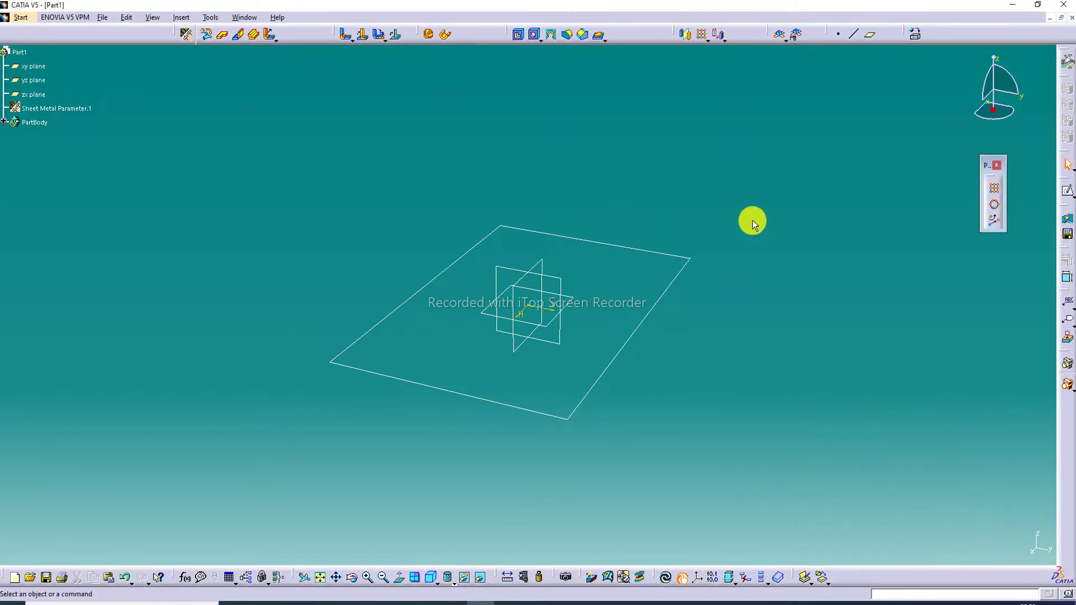
Step: Create a sheet metal wall from the rectangle sketch
left_click(223, 36)
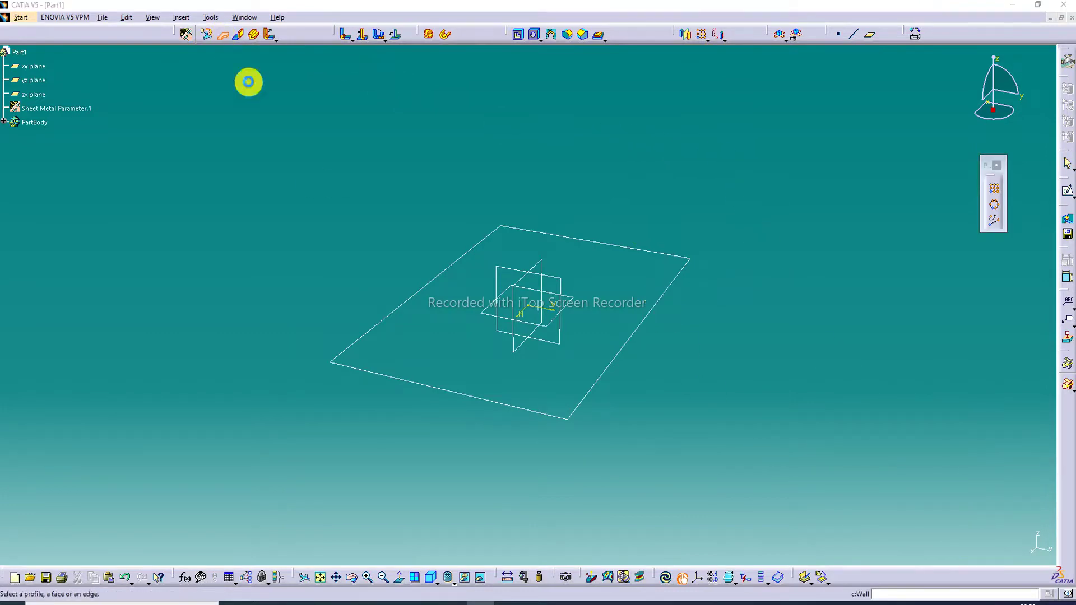
left_click(623, 357)
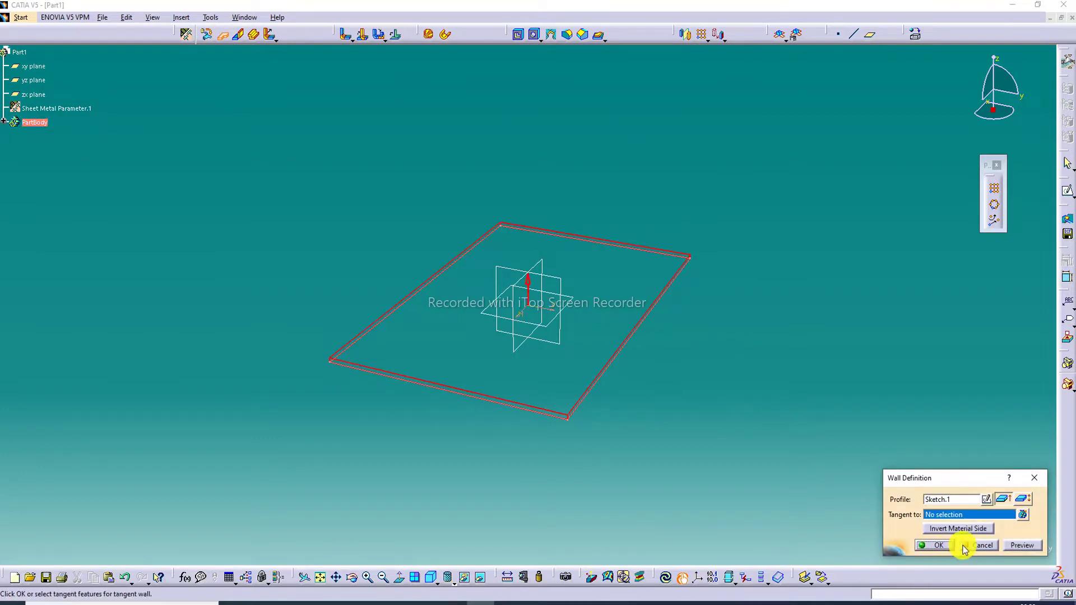
left_click(935, 545)
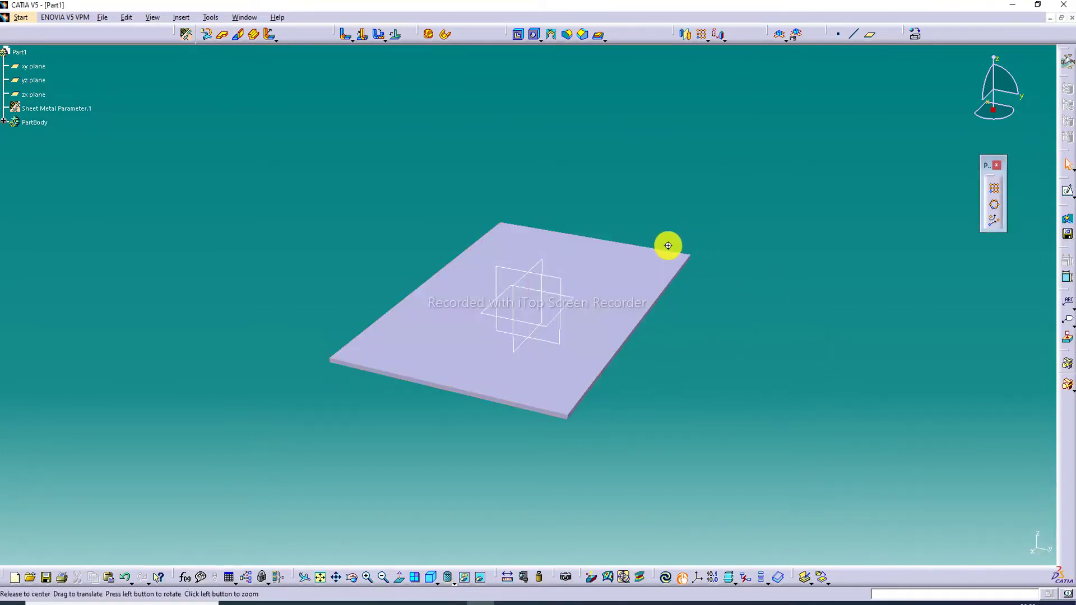
Step: Hide the zx, xy and yz reference planes
middle_click_drag(668, 245, 510, 325)
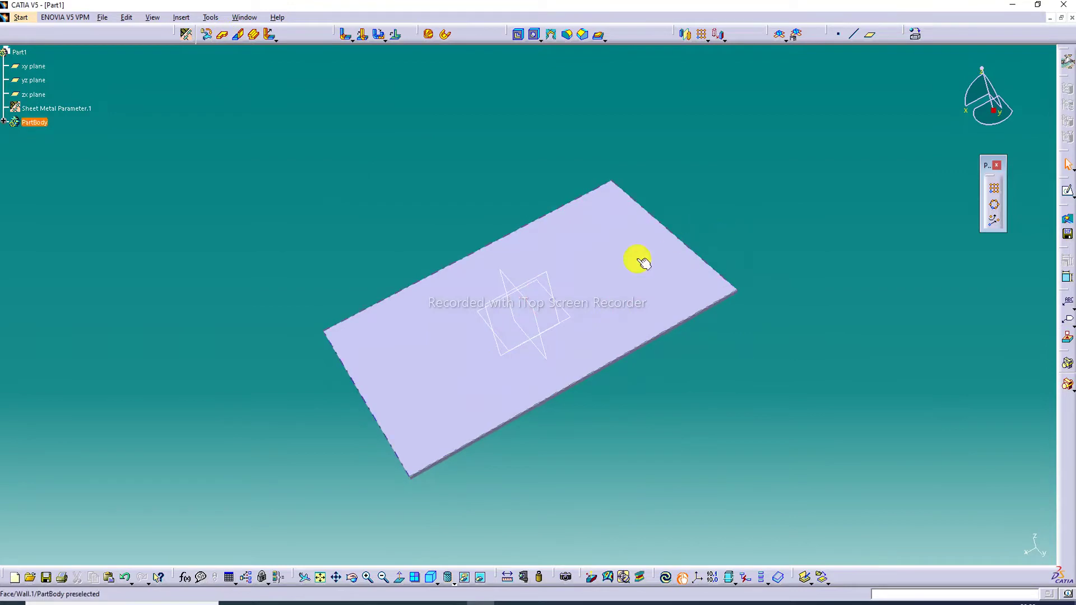
right_click(543, 279)
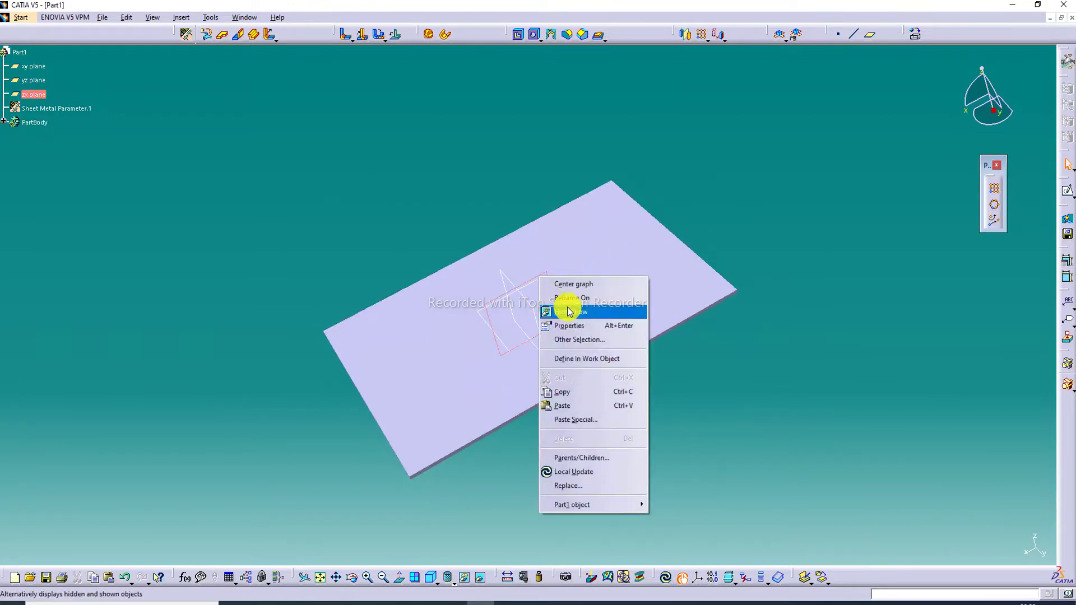
left_click(563, 307)
right_click(542, 285)
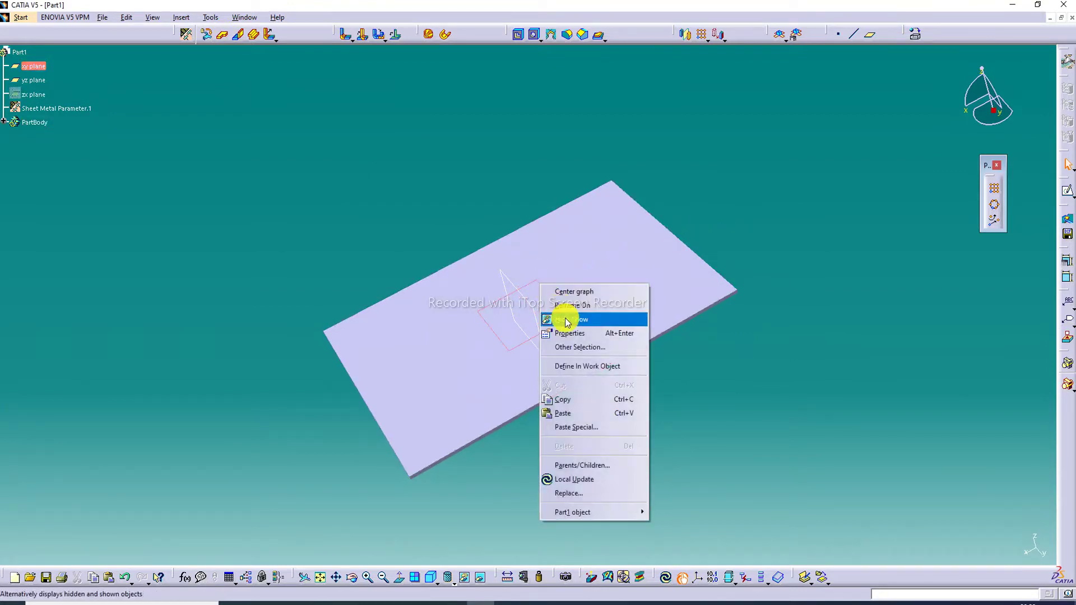
left_click(560, 314)
right_click(522, 293)
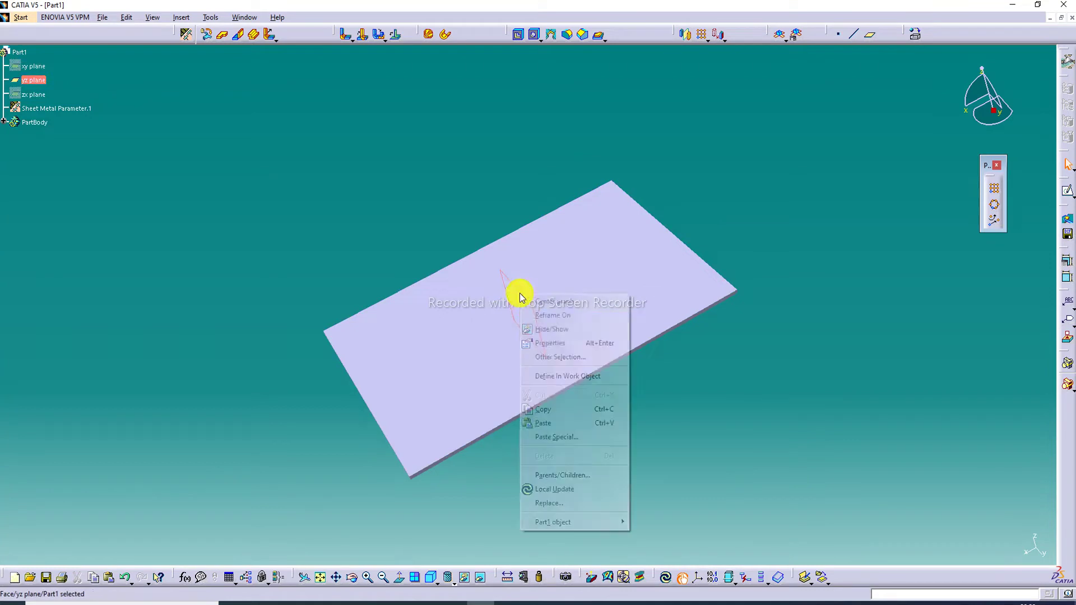
left_click(535, 326)
Step: Start a new sketch on the large face of the wall
middle_click_drag(718, 239, 756, 280)
left_click(633, 258)
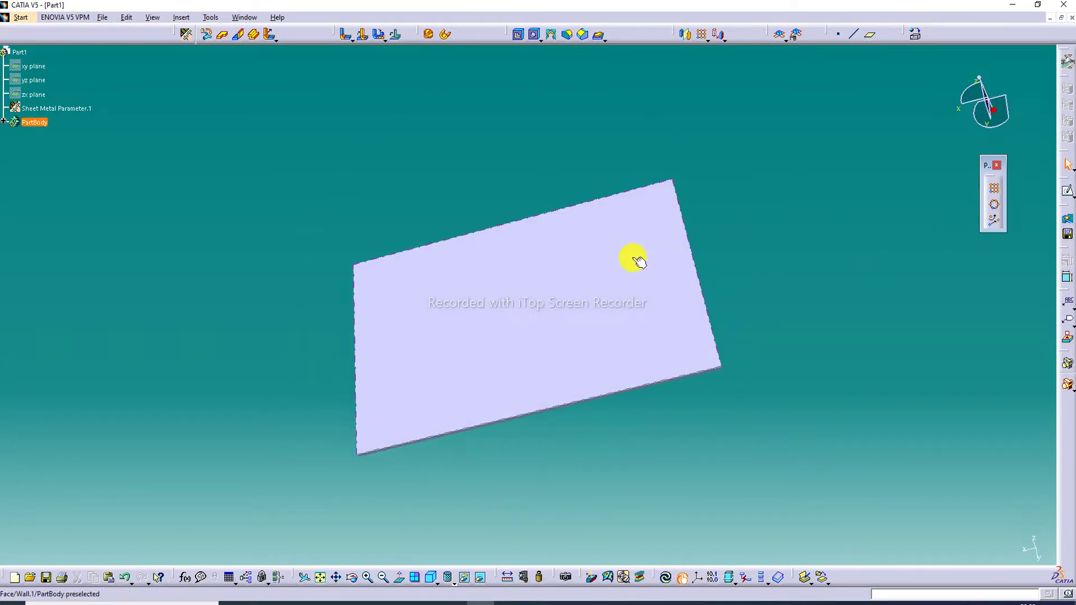
left_click(1067, 189)
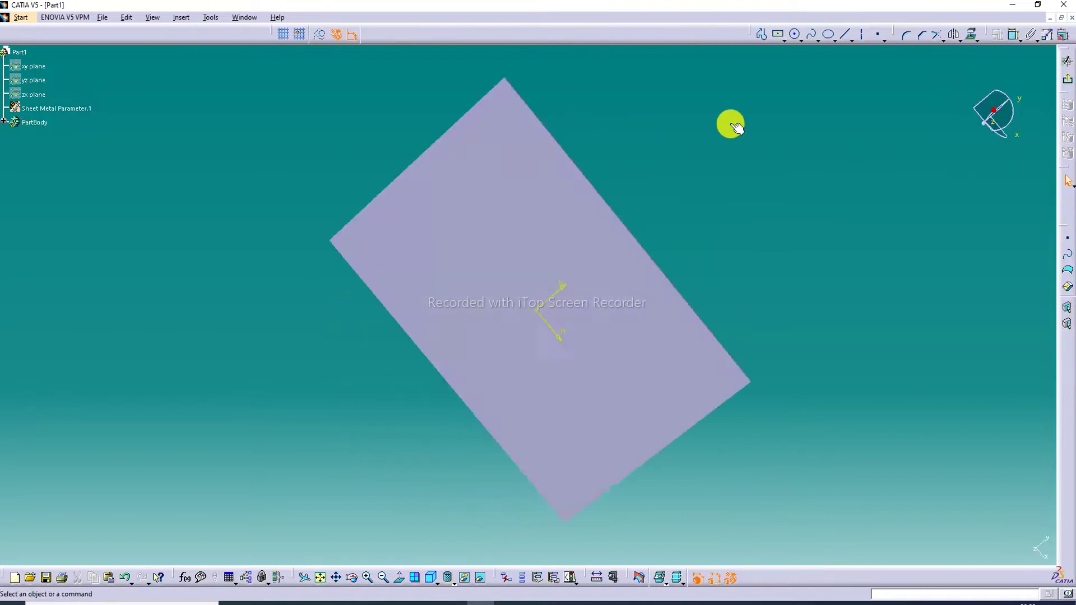
Step: Sketch a hexagon about 13.5 mm across flats near the upper-left corner of the wall face
left_click(799, 37)
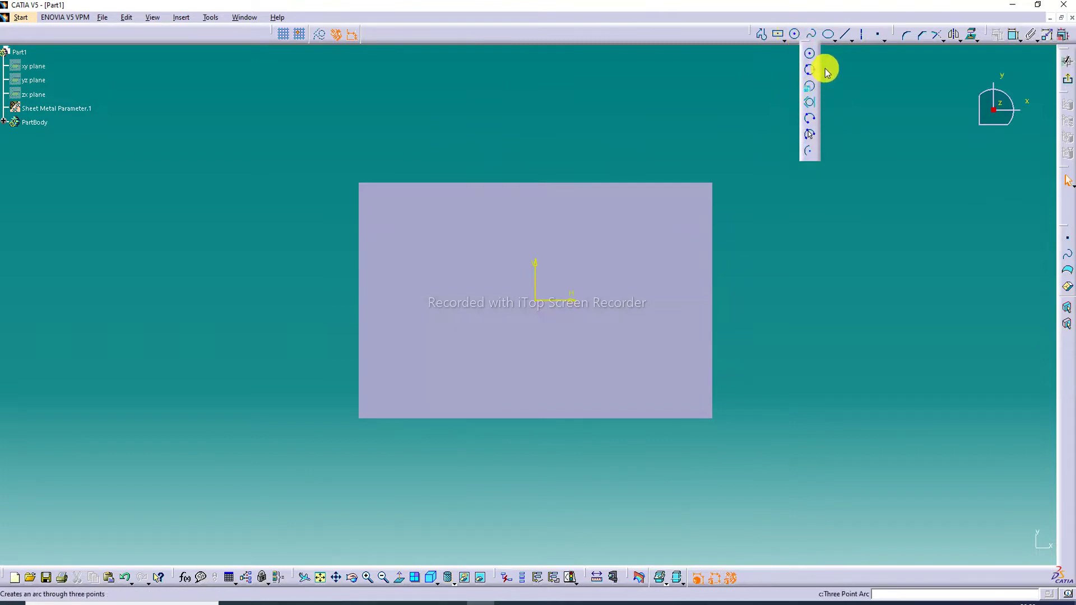
left_click(832, 36)
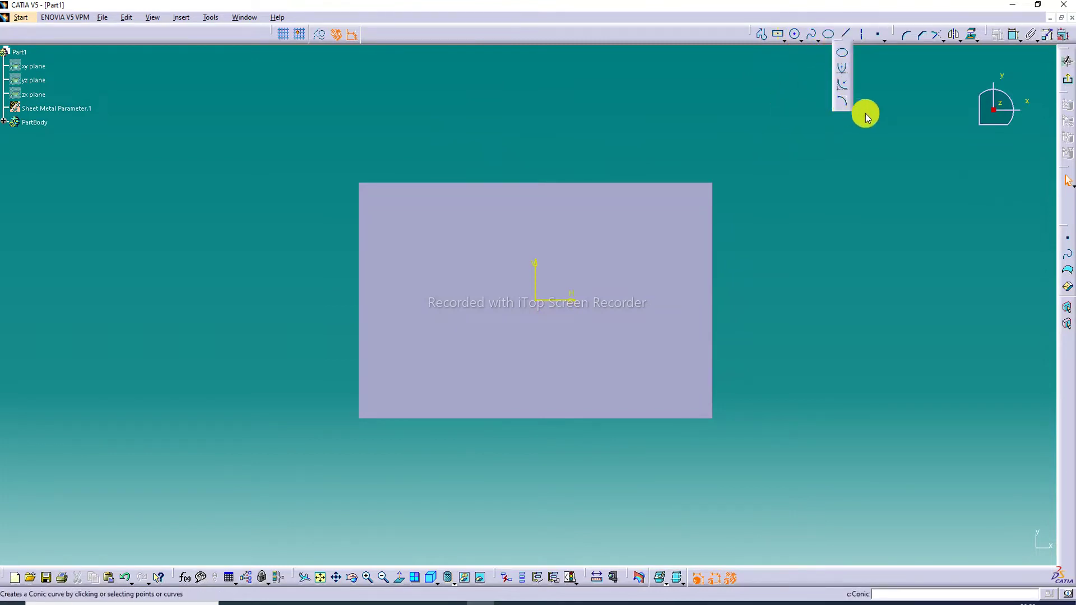
left_click(799, 38)
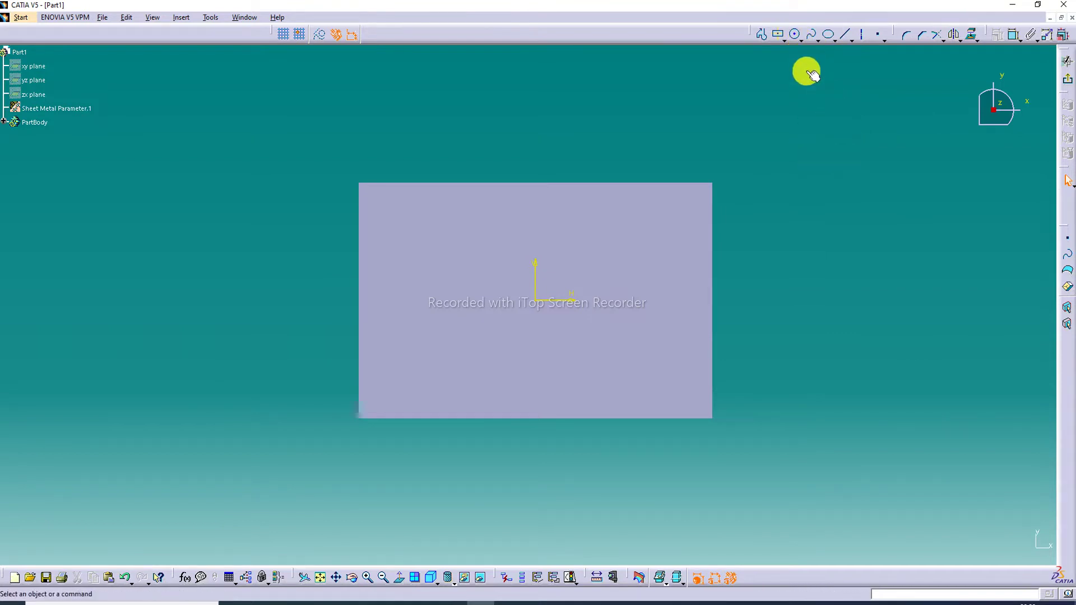
left_click(782, 37)
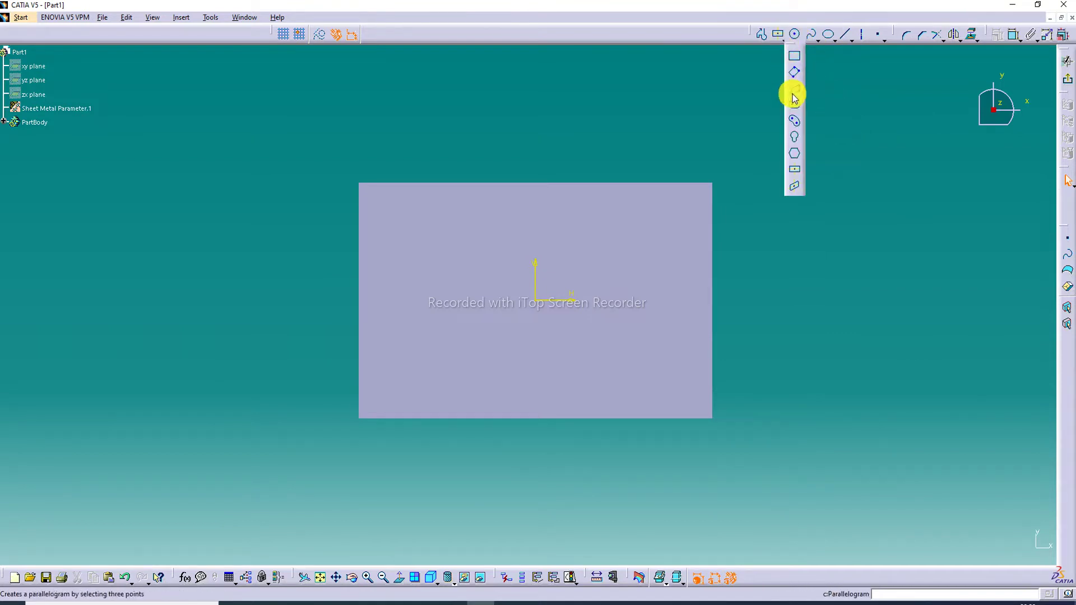
left_click(795, 155)
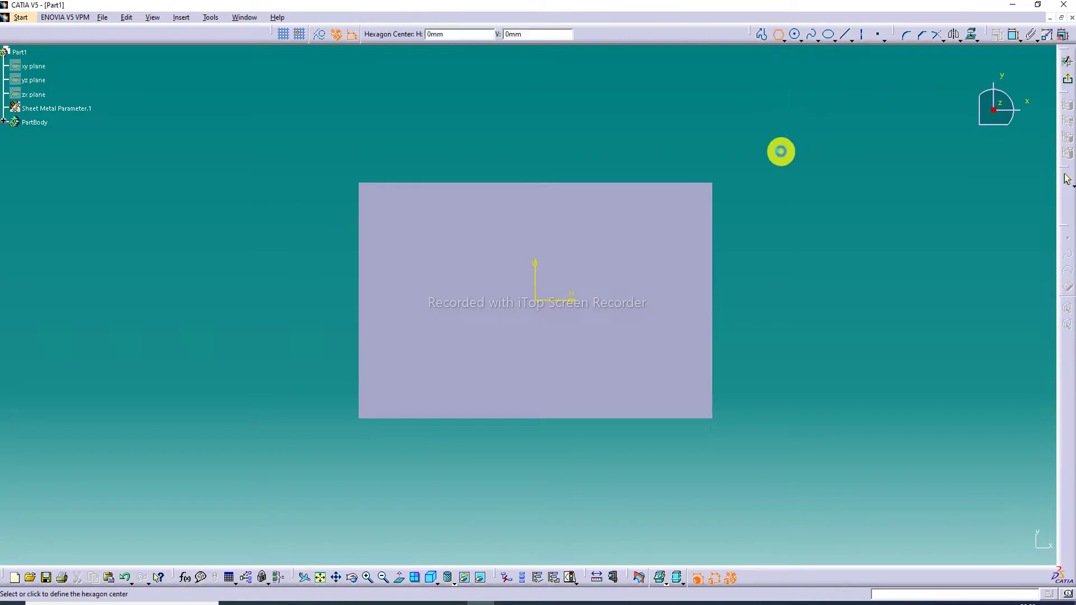
left_click(400, 214)
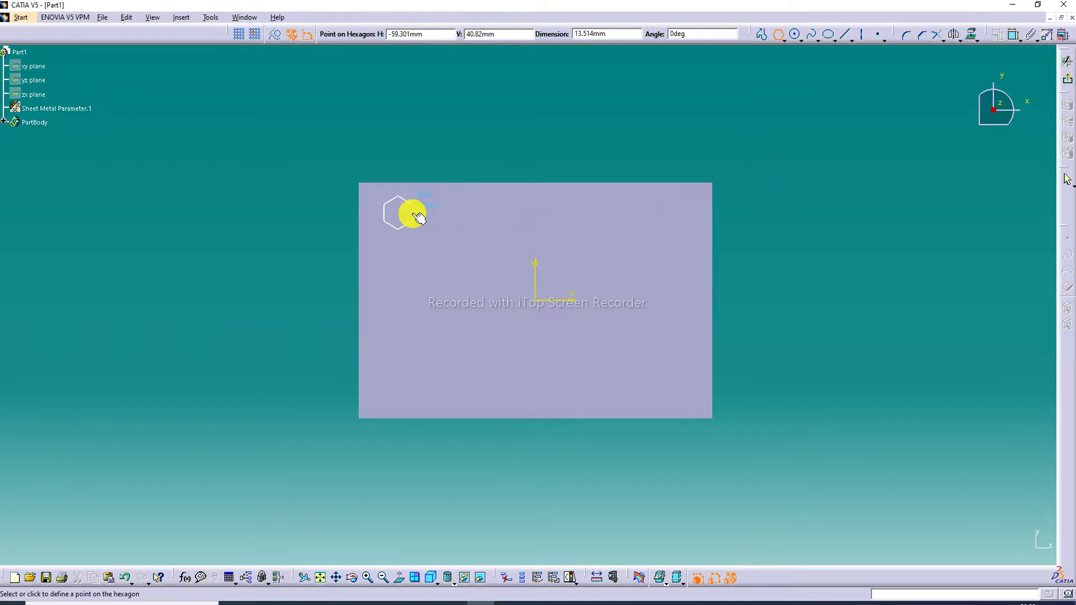
left_click(415, 215)
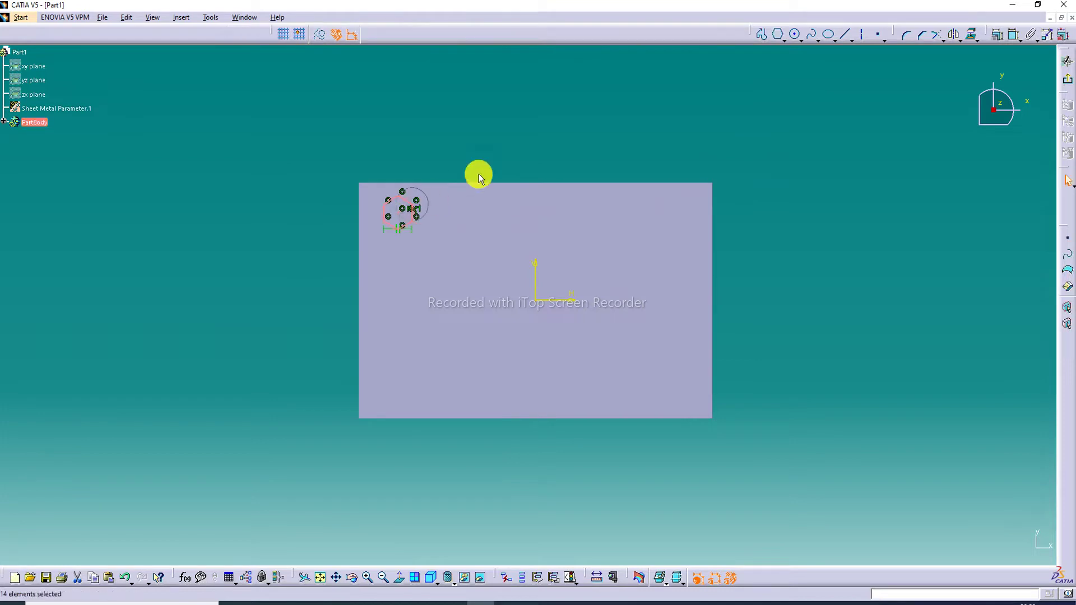
Step: Exit the sketch and cut the hexagon through the wall with a sheetmetal standard cutout limited up to next
left_click(1066, 80)
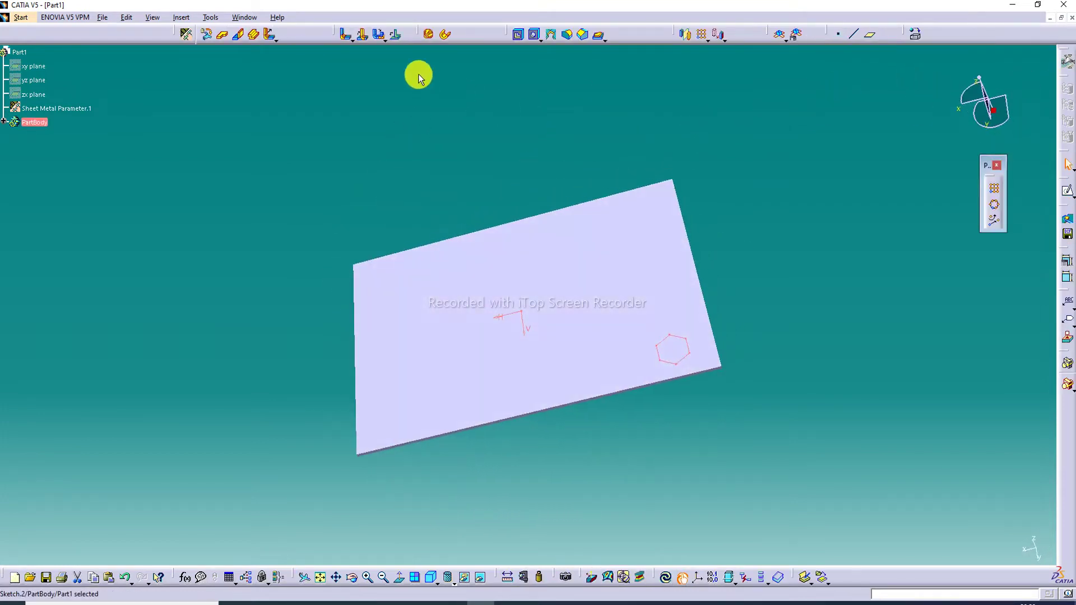
left_click(518, 34)
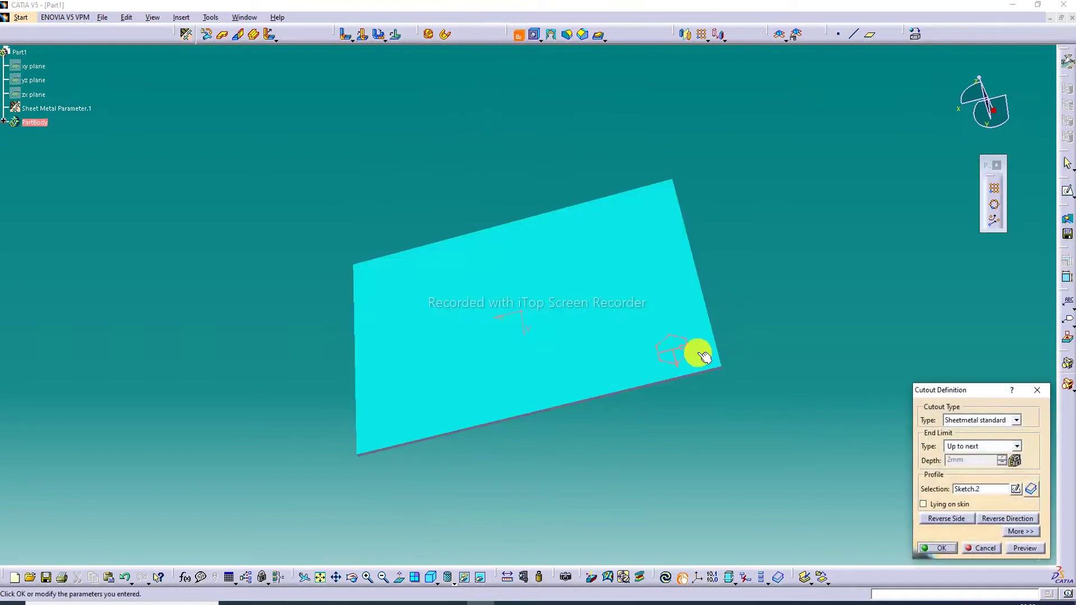
left_click(945, 548)
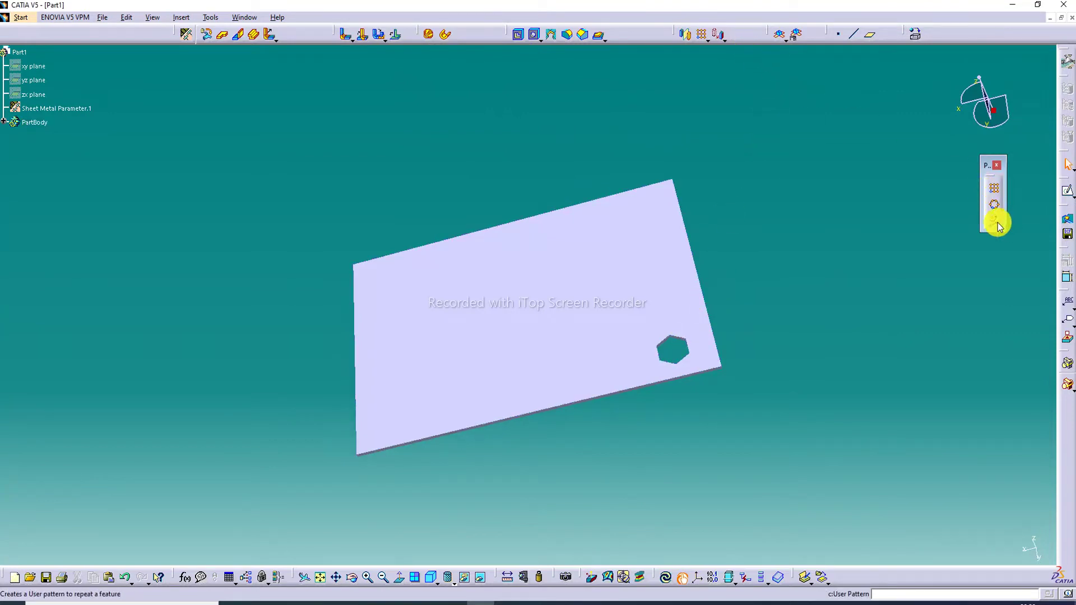
Step: Start a new sketch on the wall's large face and scatter 21 points over the area around the hexagonal cutout
left_click(579, 296)
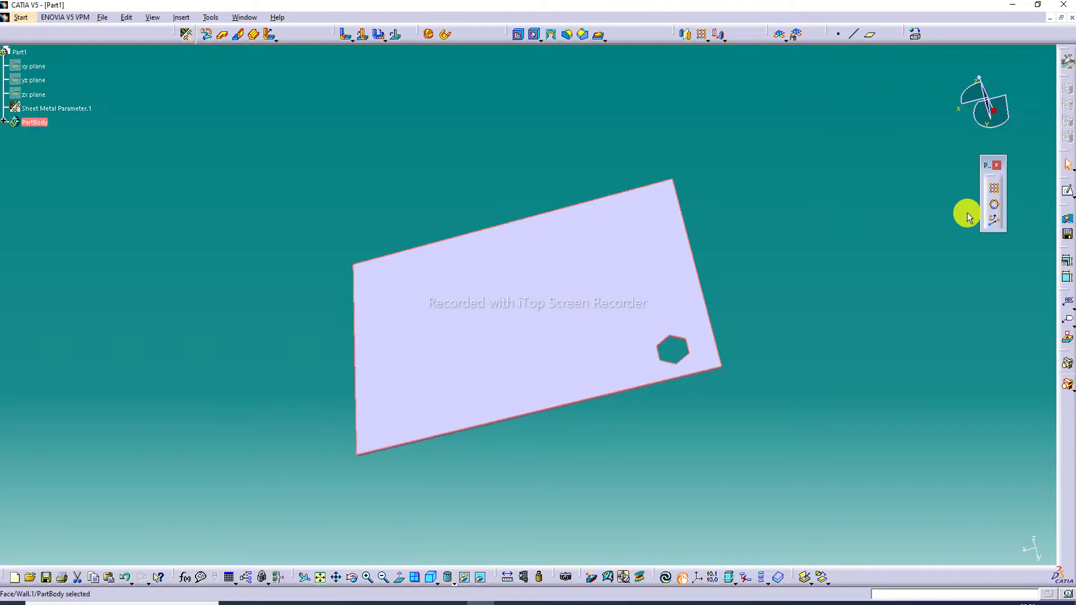
left_click(1066, 193)
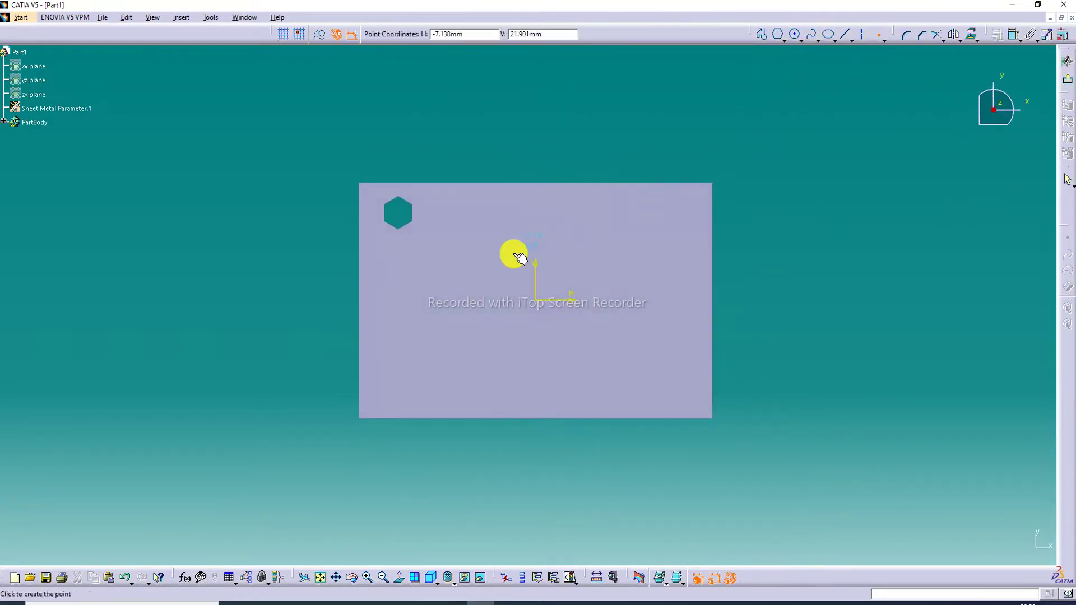
left_click(495, 230)
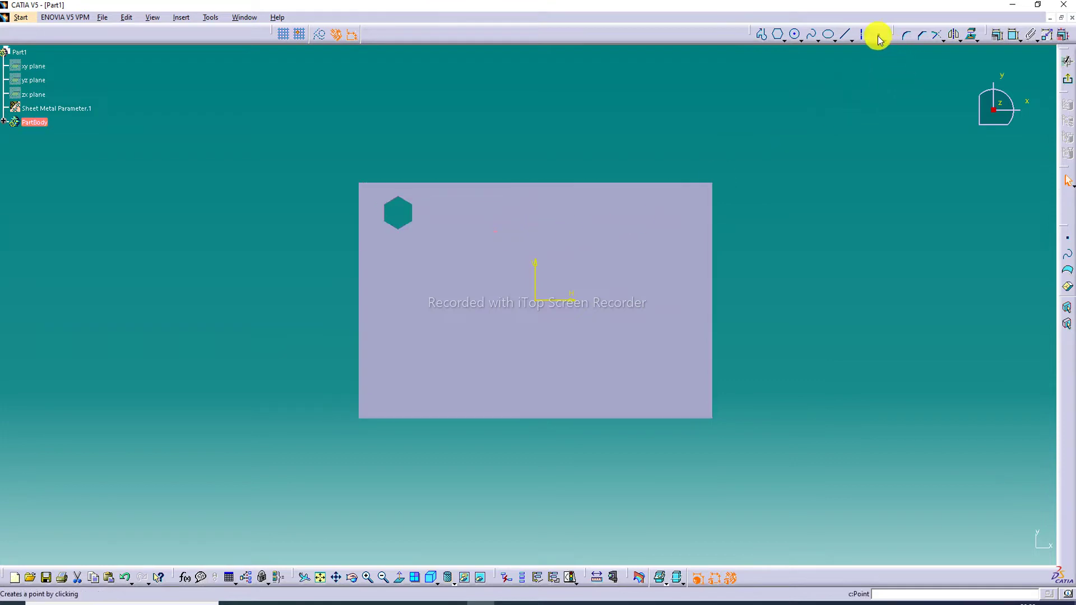
double_click(878, 37)
left_click(555, 232)
left_click(631, 261)
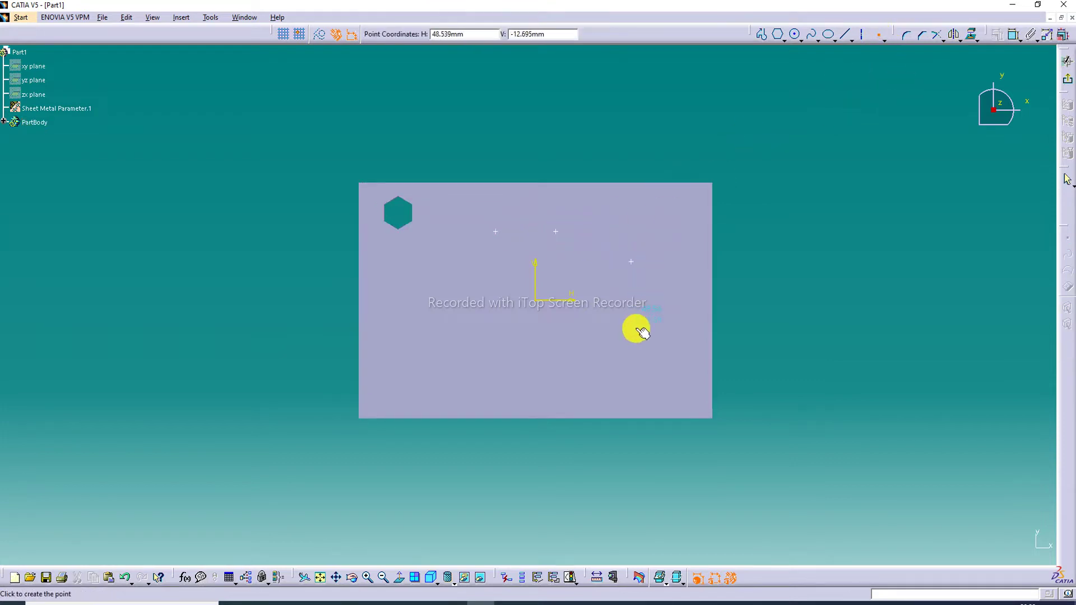
left_click(637, 327)
left_click(499, 359)
left_click(574, 359)
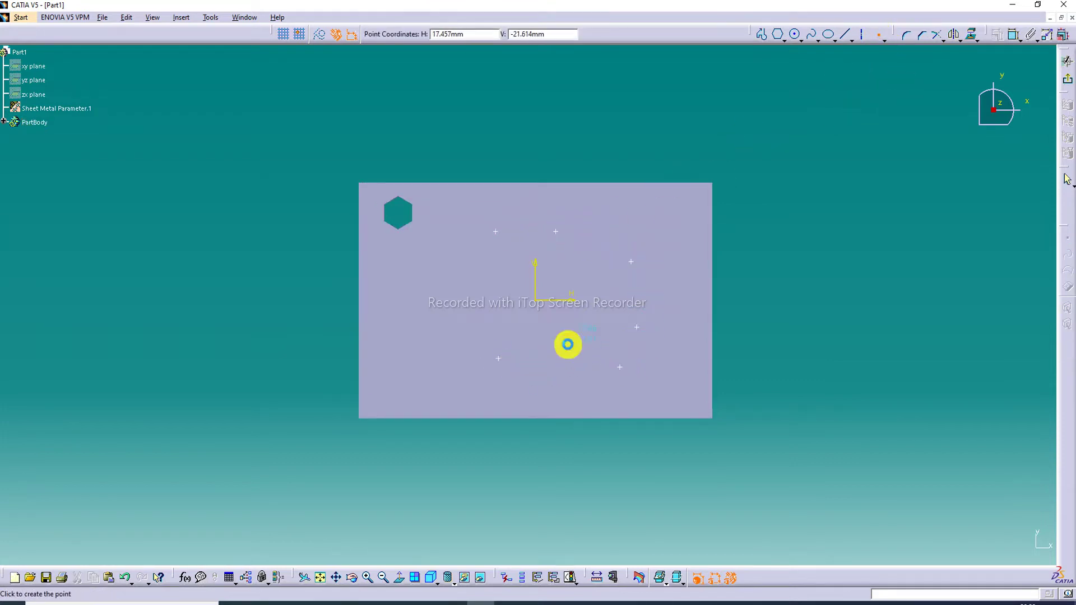
left_click(436, 320)
left_click(459, 271)
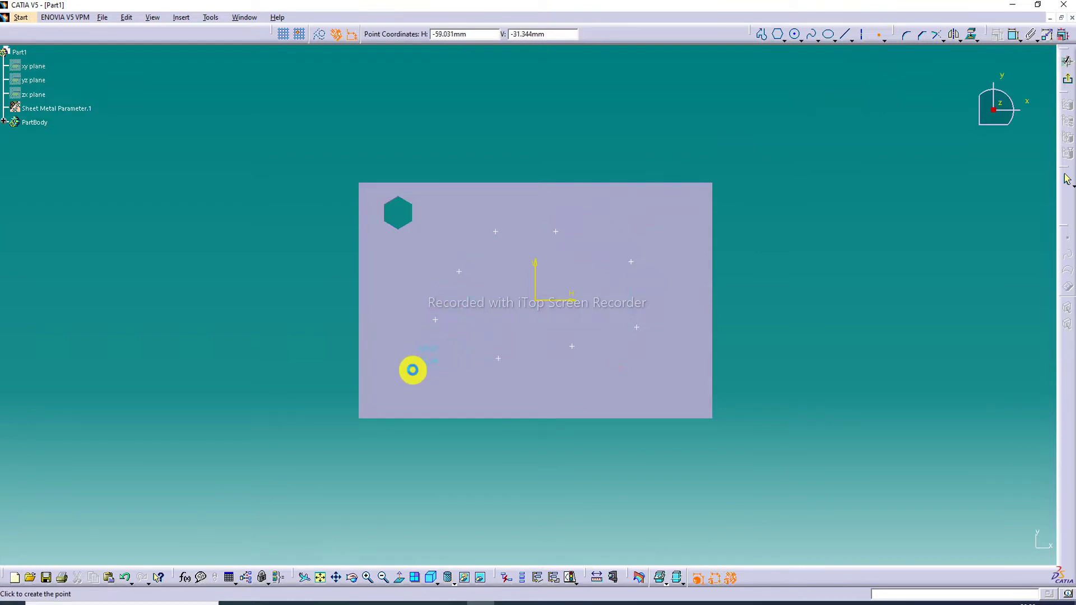
left_click(413, 368)
left_click(640, 216)
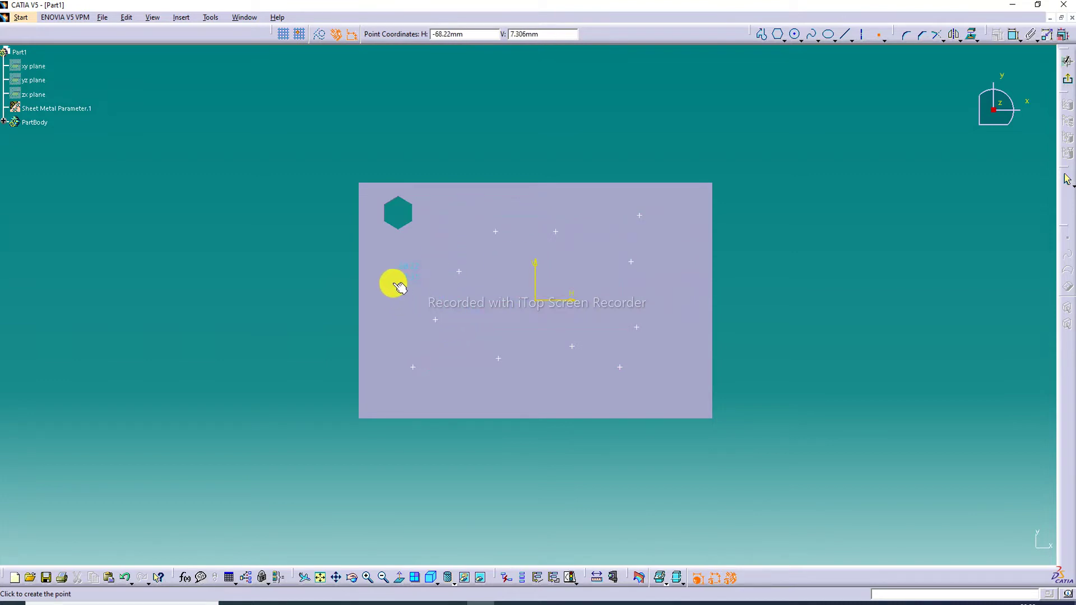
left_click(394, 284)
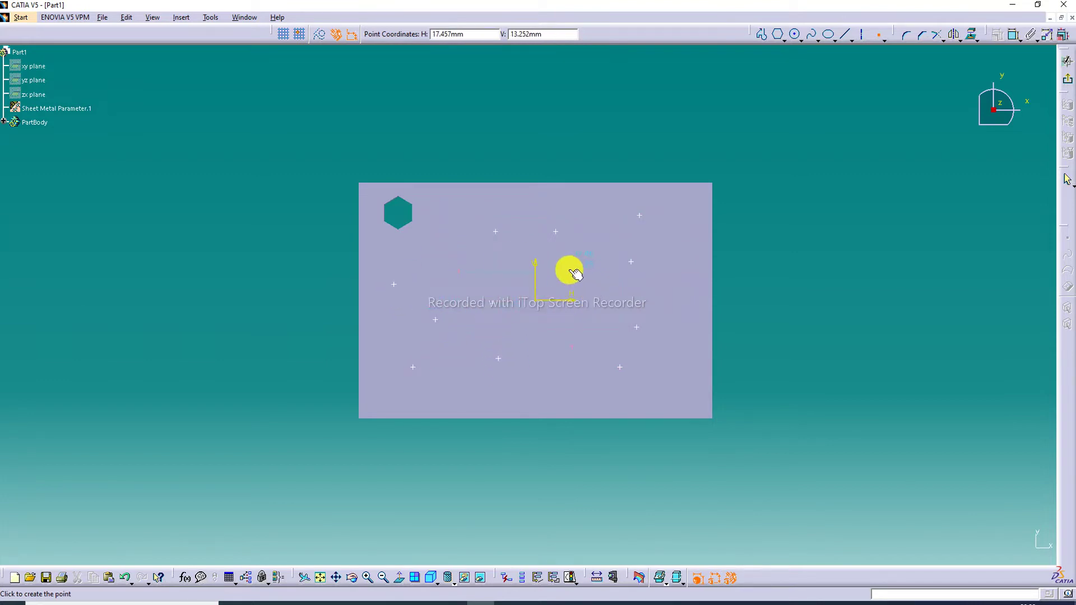
left_click(569, 269)
left_click(602, 296)
left_click(678, 284)
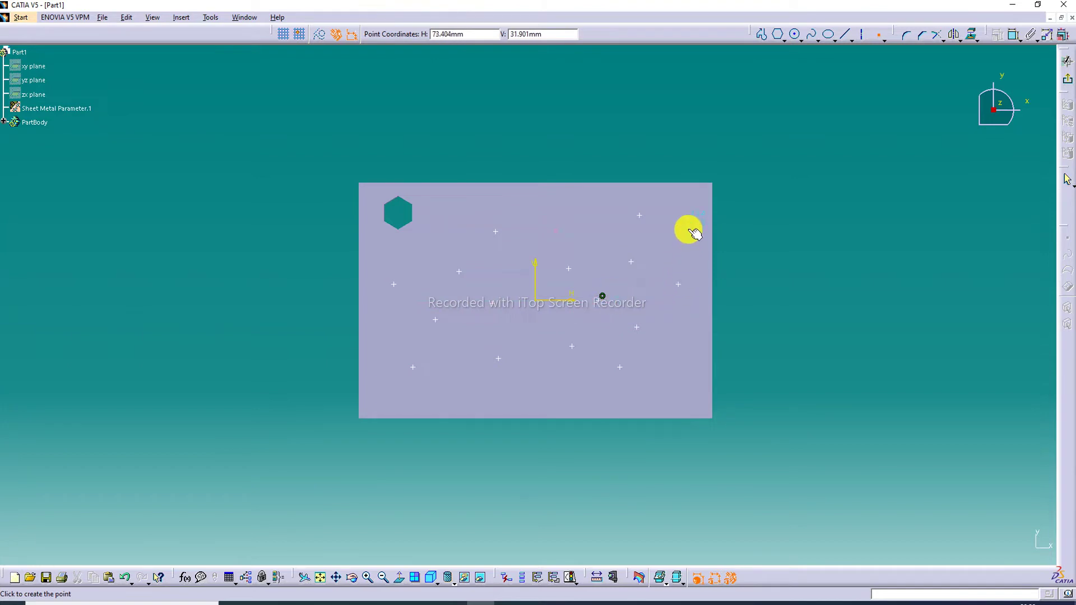
left_click(685, 225)
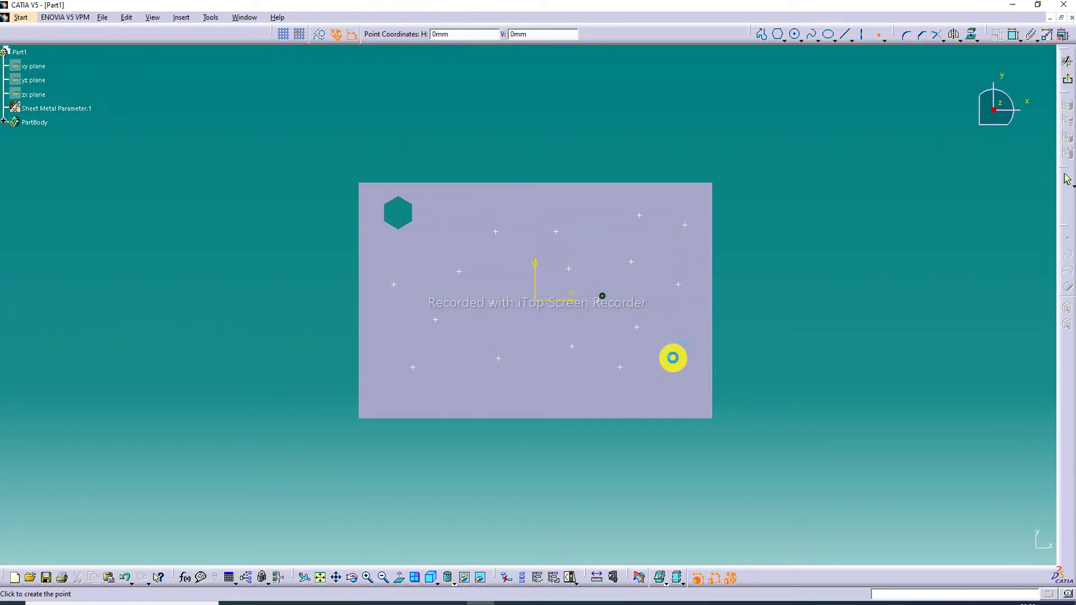
left_click(672, 358)
left_click(541, 389)
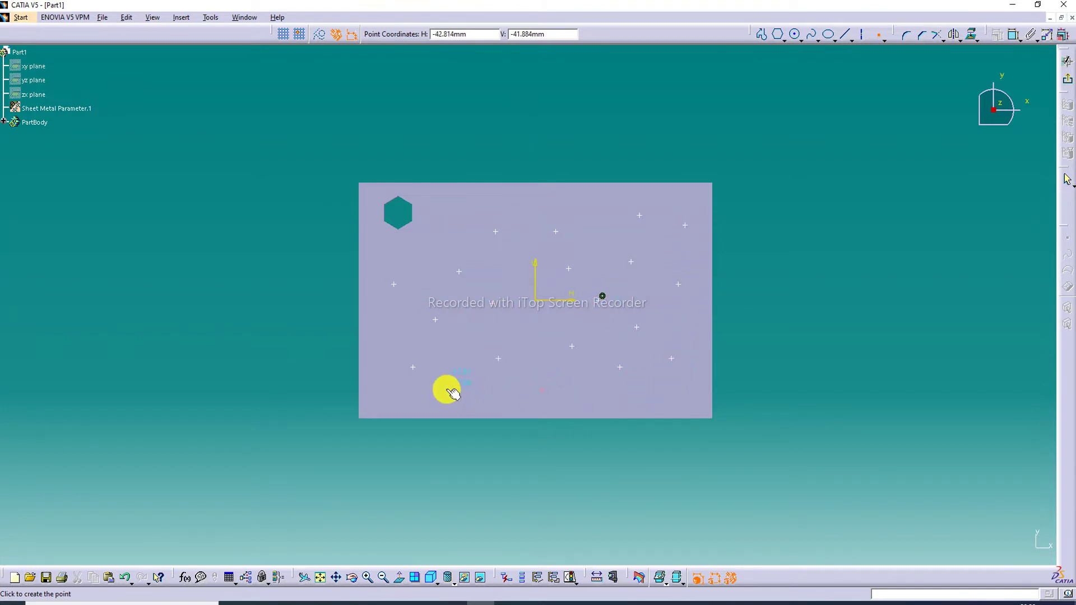
left_click(455, 390)
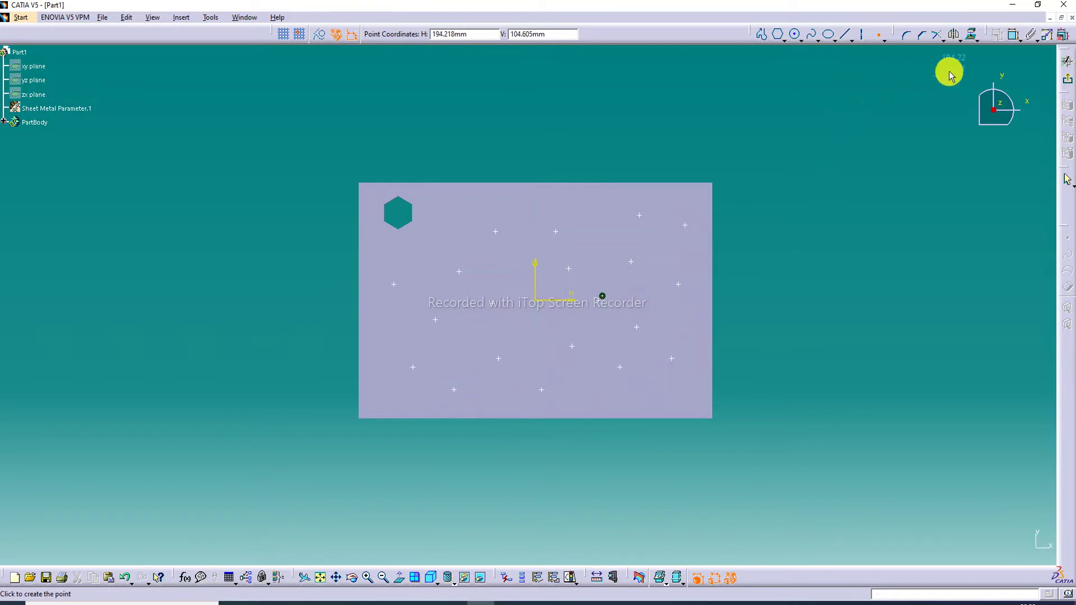
left_click(878, 36)
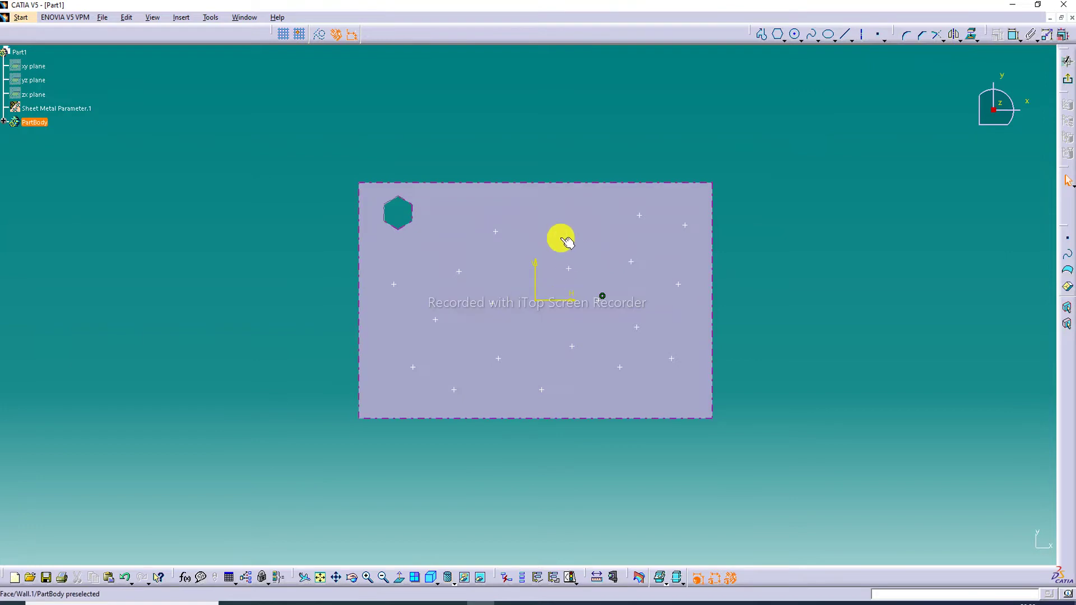
left_click(880, 32)
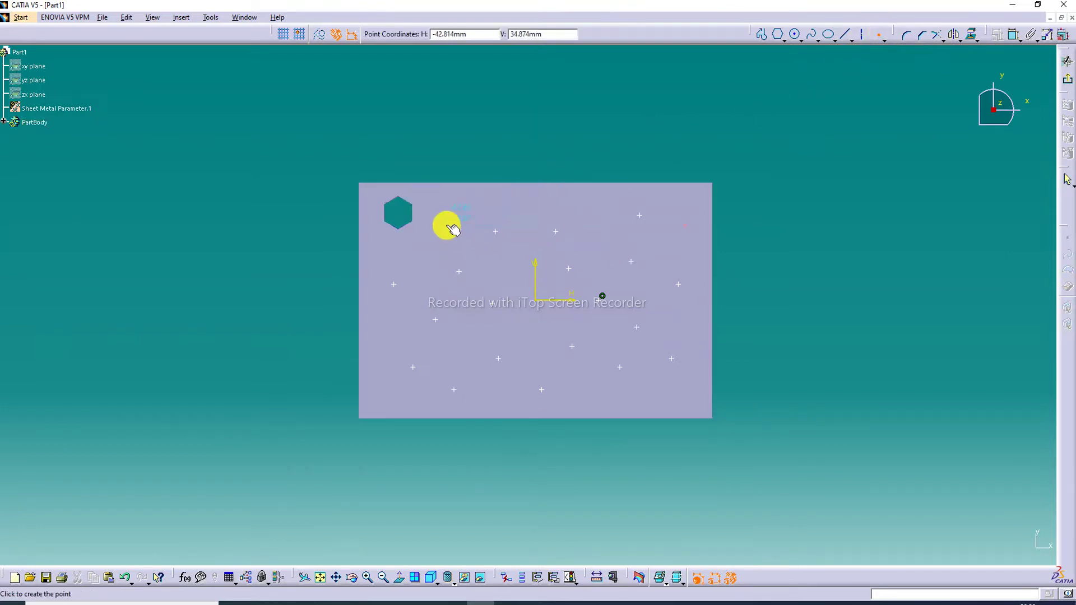
left_click(446, 222)
left_click(817, 137)
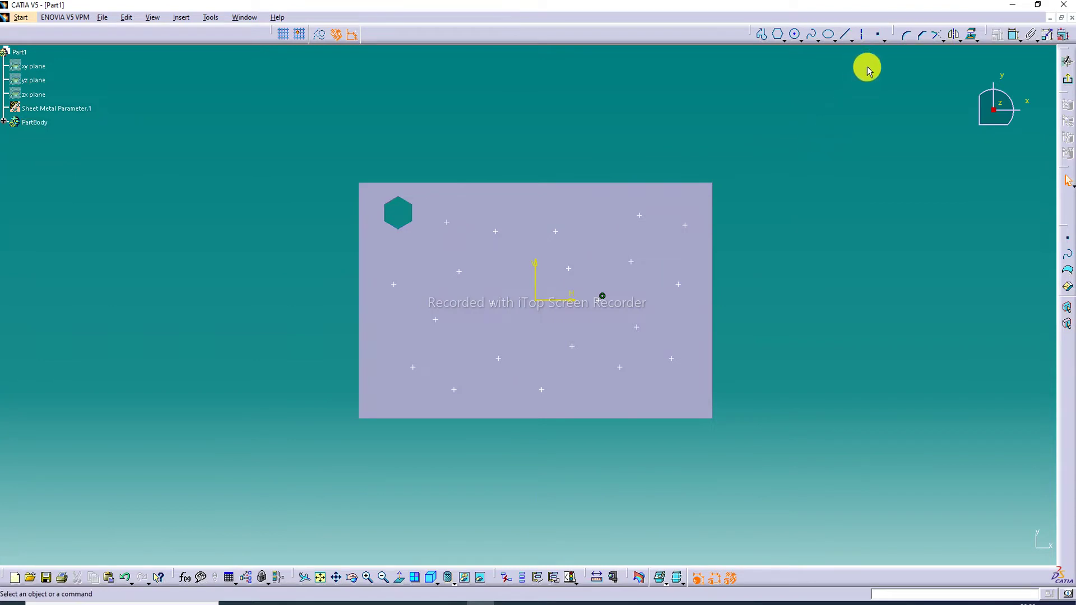
Step: Exit the sketch and repeat the hexagonal cutout with a user pattern, using the sketched points as positions
left_click(1066, 83)
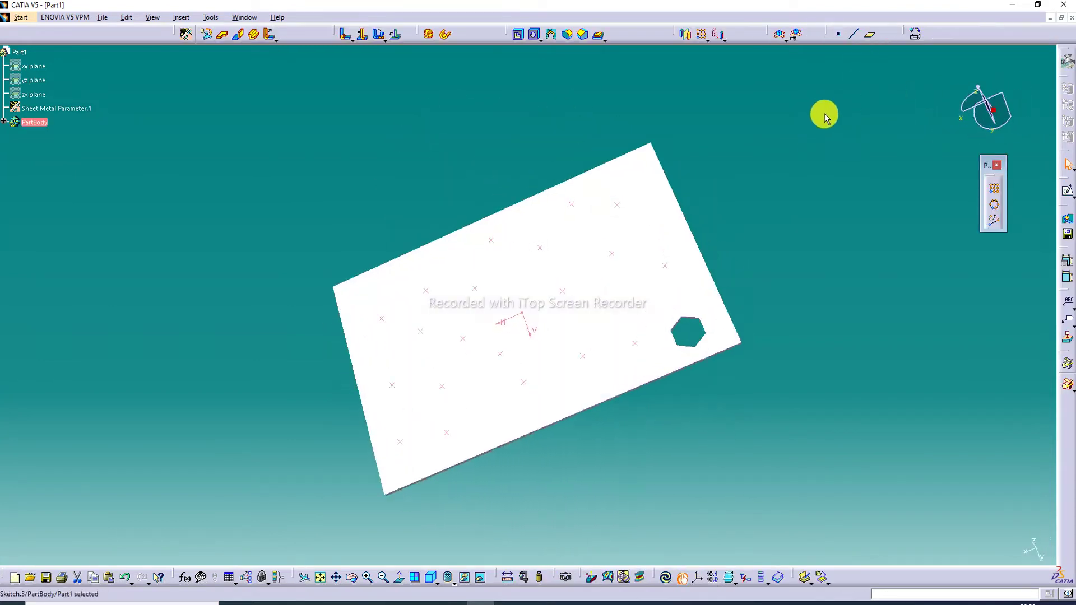
left_click(994, 220)
left_click(669, 350)
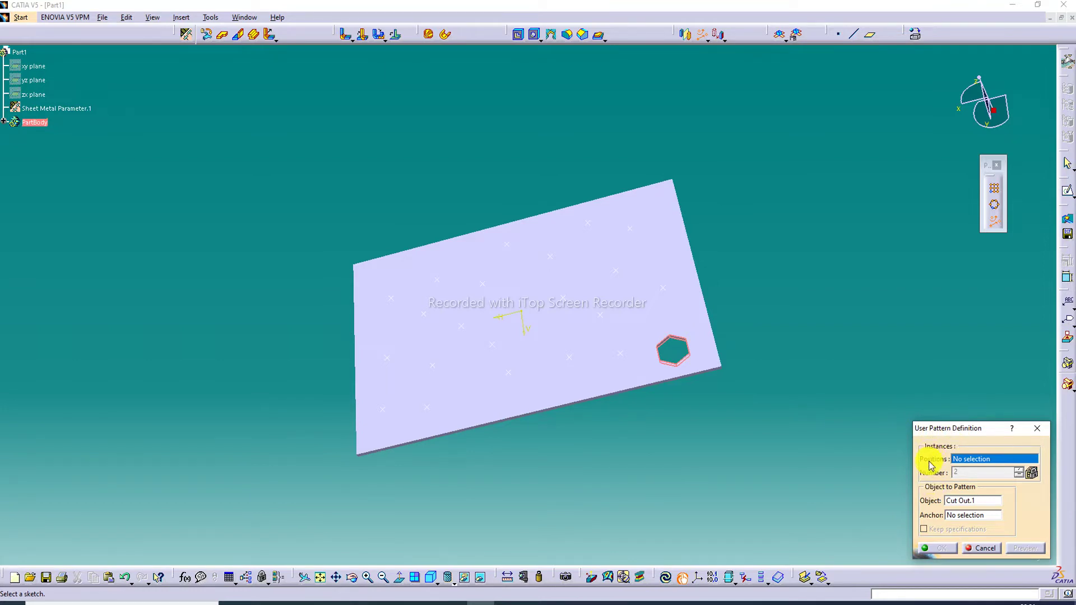
left_click(627, 358)
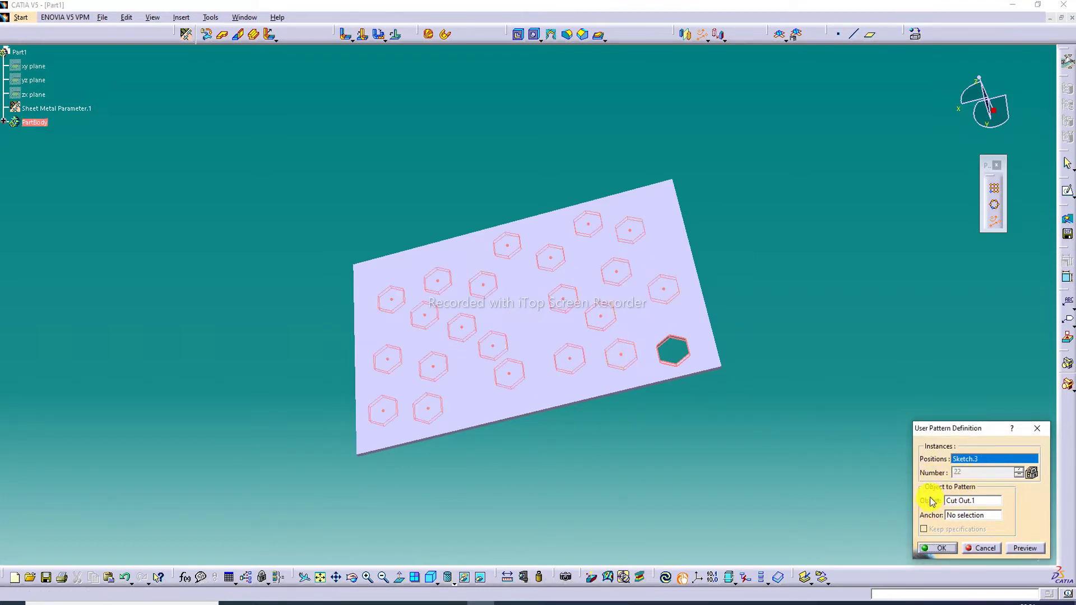
left_click(944, 549)
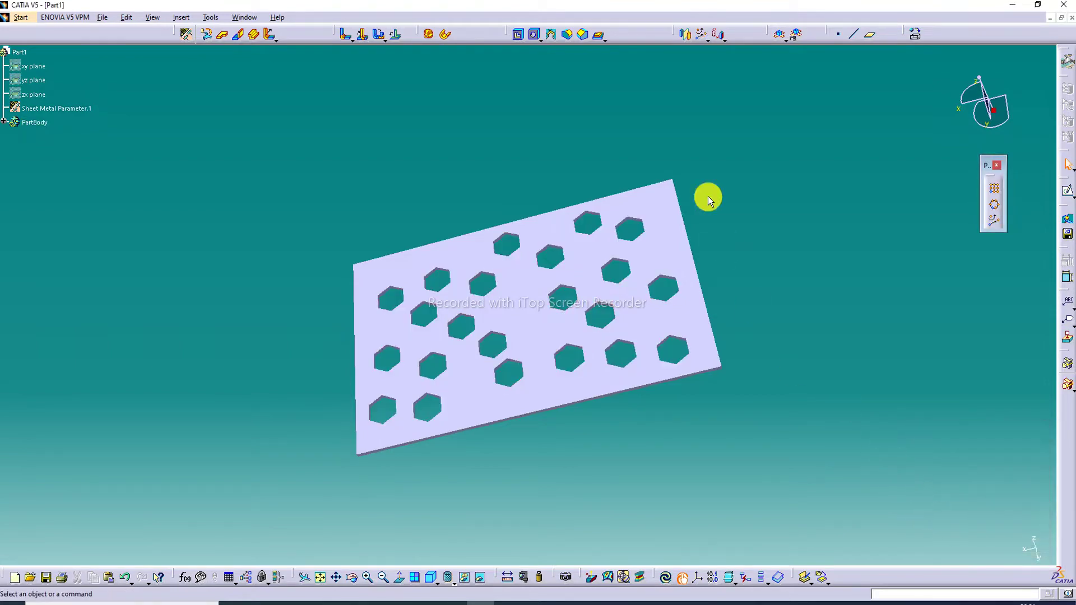
Step: Apply the Steel material from the metal section of the default material catalog to the perforated wall
mouse_move(650, 256)
middle_mouse_down()
mouse_move(641, 250)
mouse_move(615, 398)
mouse_move(656, 307)
mouse_move(680, 151)
mouse_move(661, 249)
middle_mouse_up()
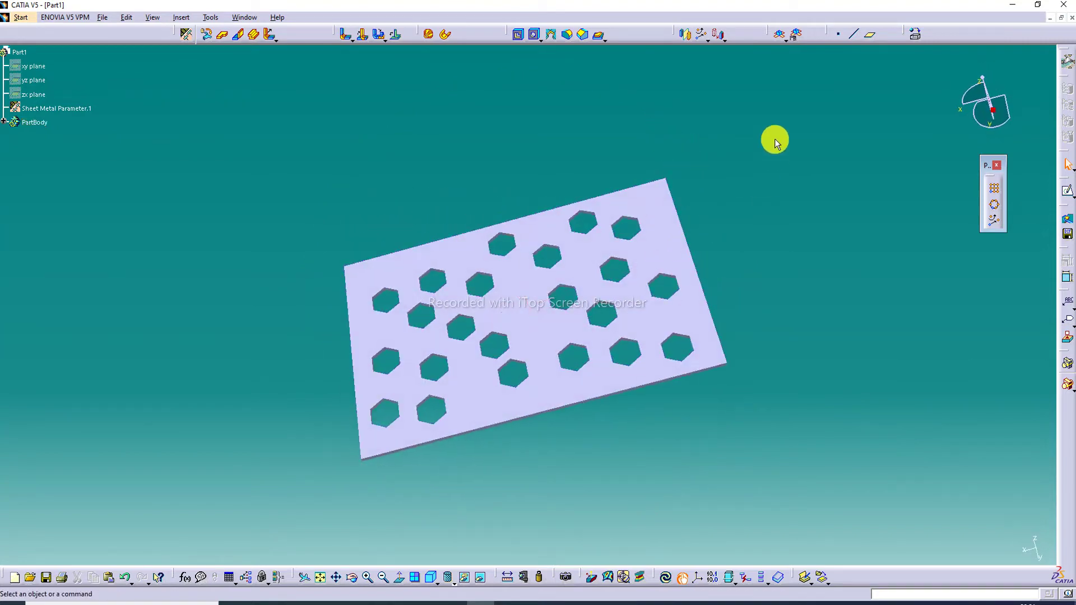
left_click(916, 36)
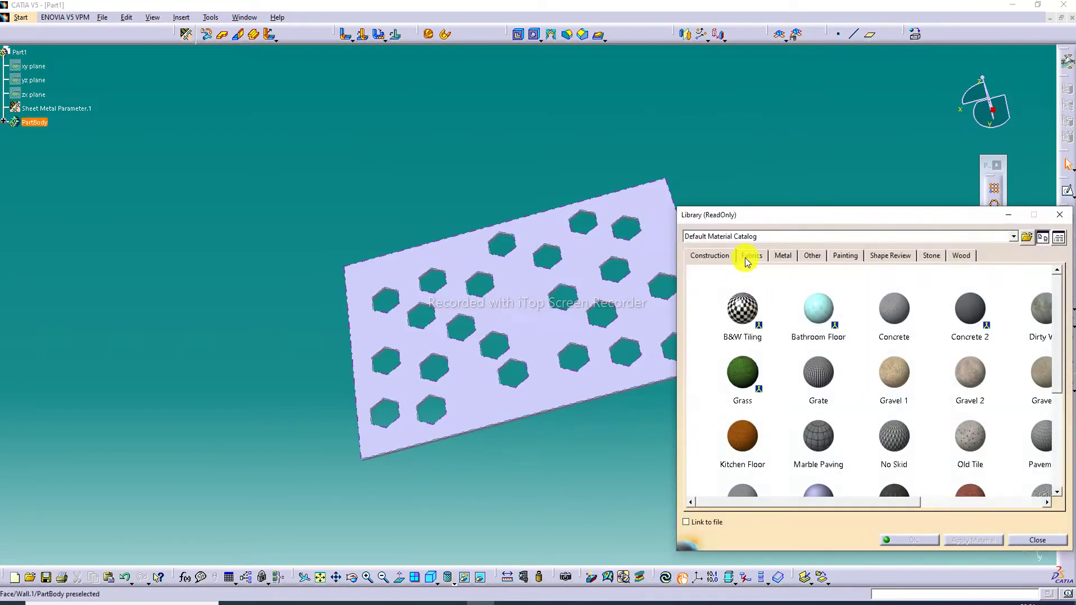
left_click(784, 258)
scroll(756, 432, "down", 1)
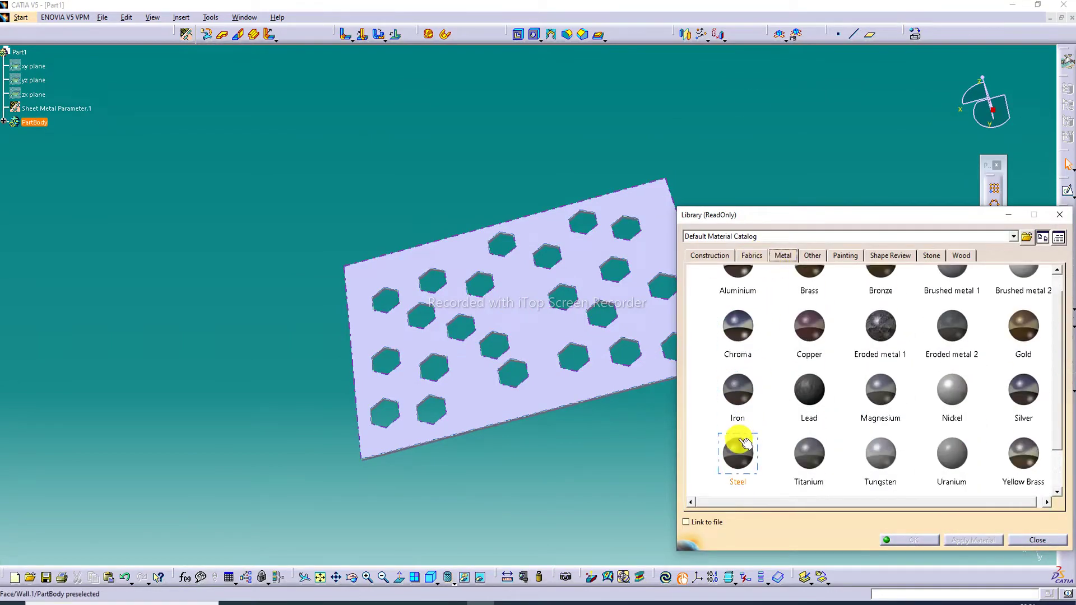
left_click_drag(739, 450, 461, 319)
left_click(920, 540)
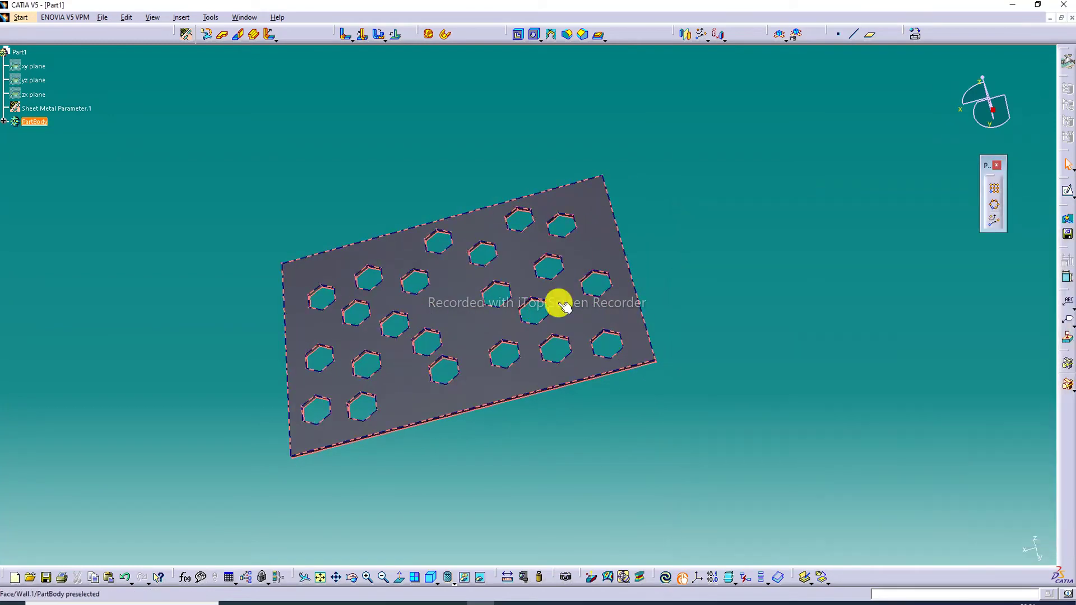
Step: Open the properties of the Steel material under the part body and set its reflectivity to 1.00
left_click(5, 121)
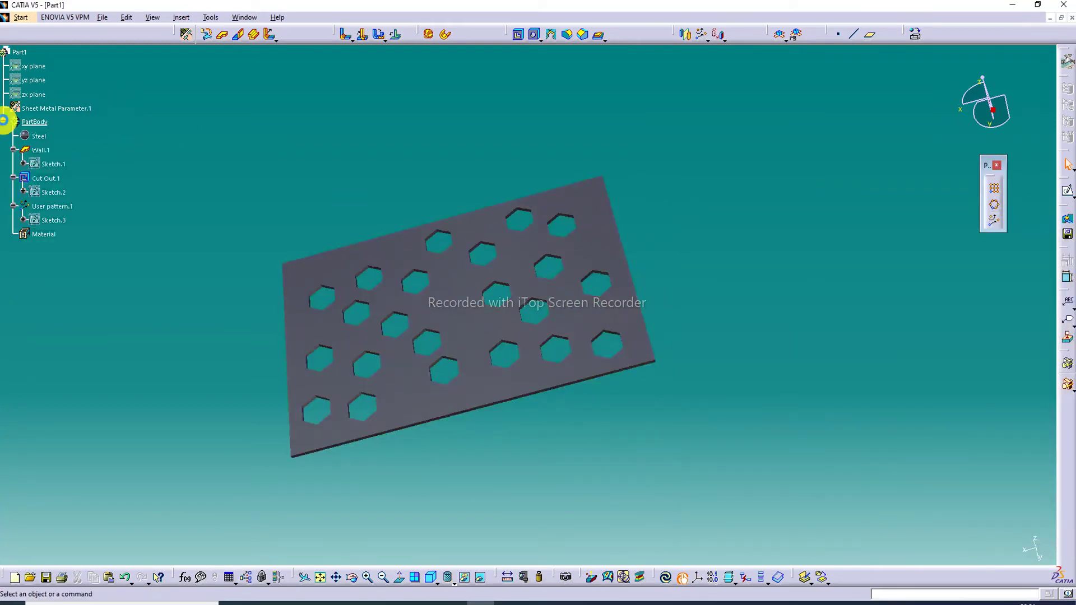
double_click(31, 134)
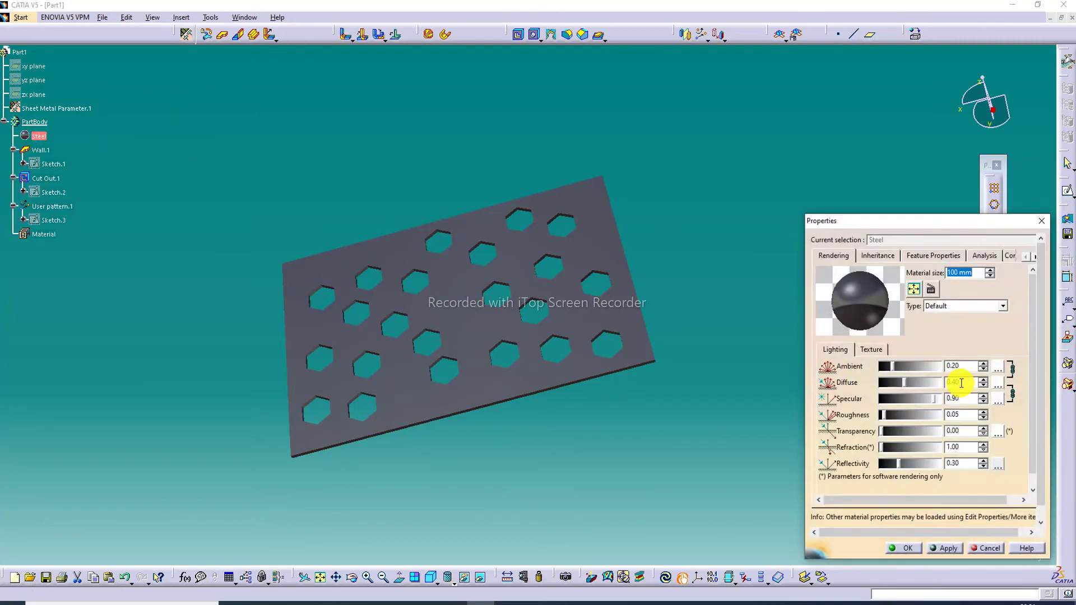
left_click_drag(898, 464, 940, 462)
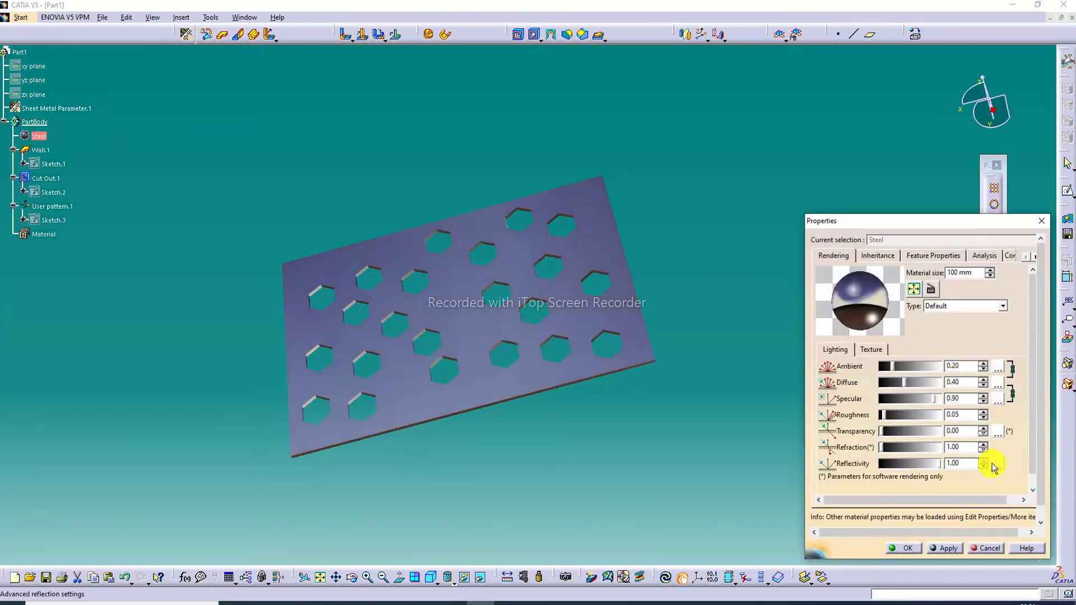
Step: Try several predefined reflection environments for the Steel material, such as Big place and Flat, and apply Town place
left_click(997, 464)
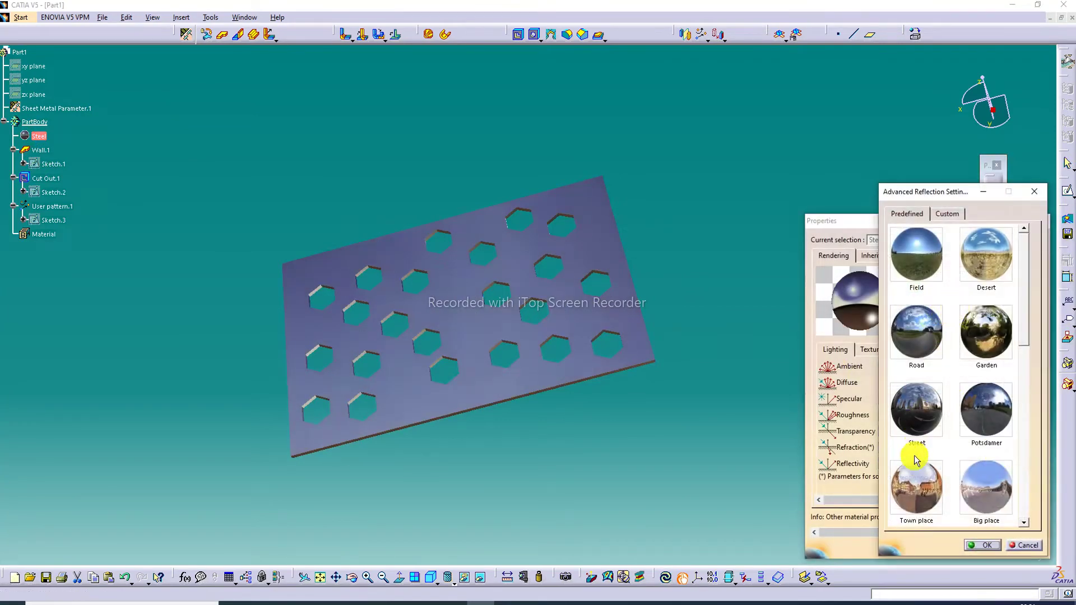
left_click(914, 478)
scroll(959, 488, "down", 3)
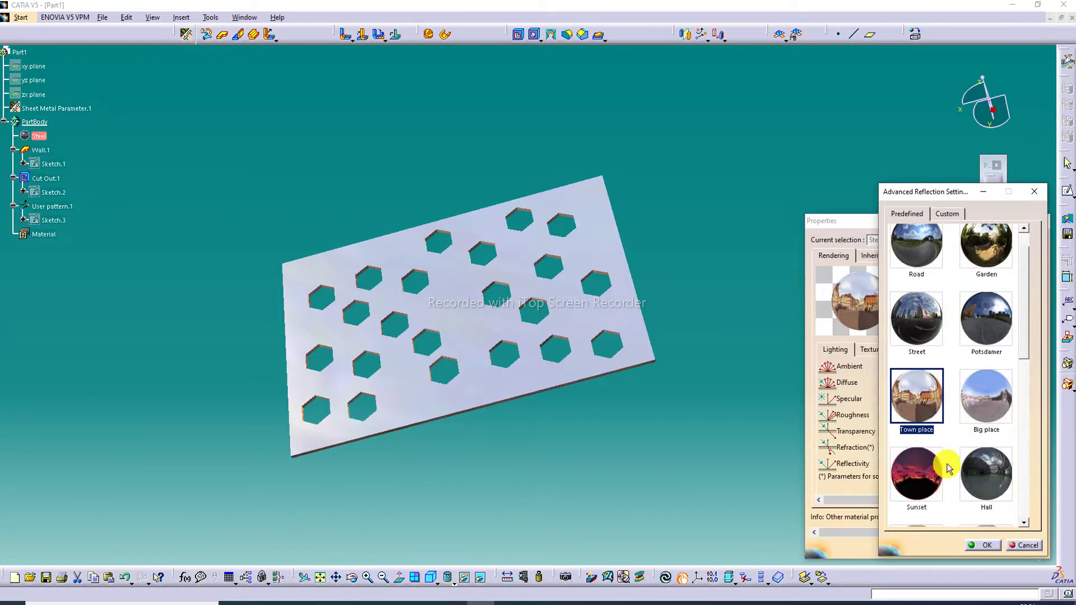
left_click(979, 399)
scroll(970, 481, "down", 1)
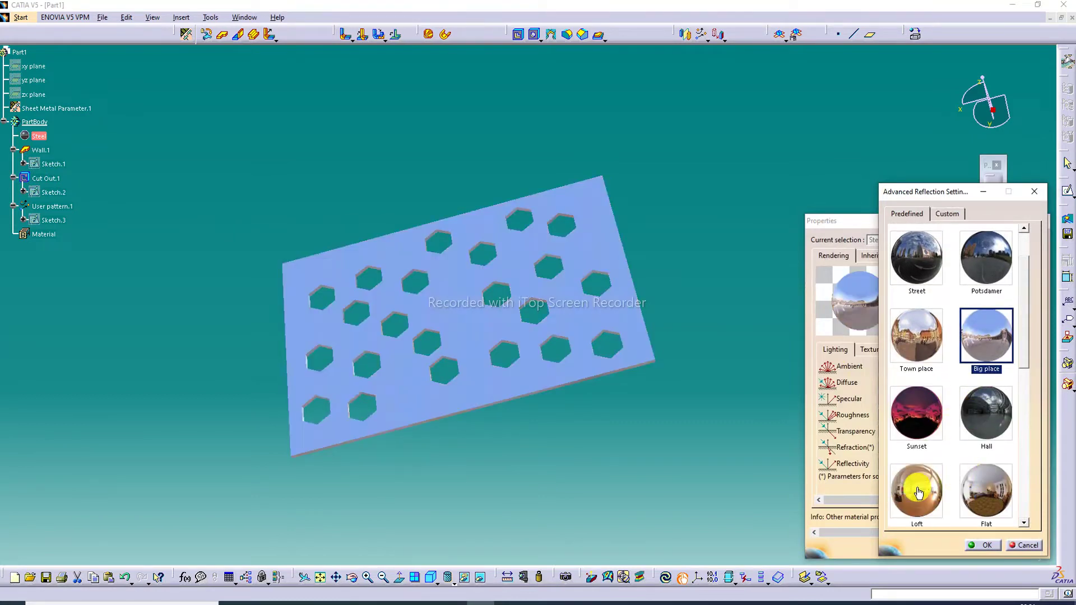
left_click(917, 494)
left_click(984, 506)
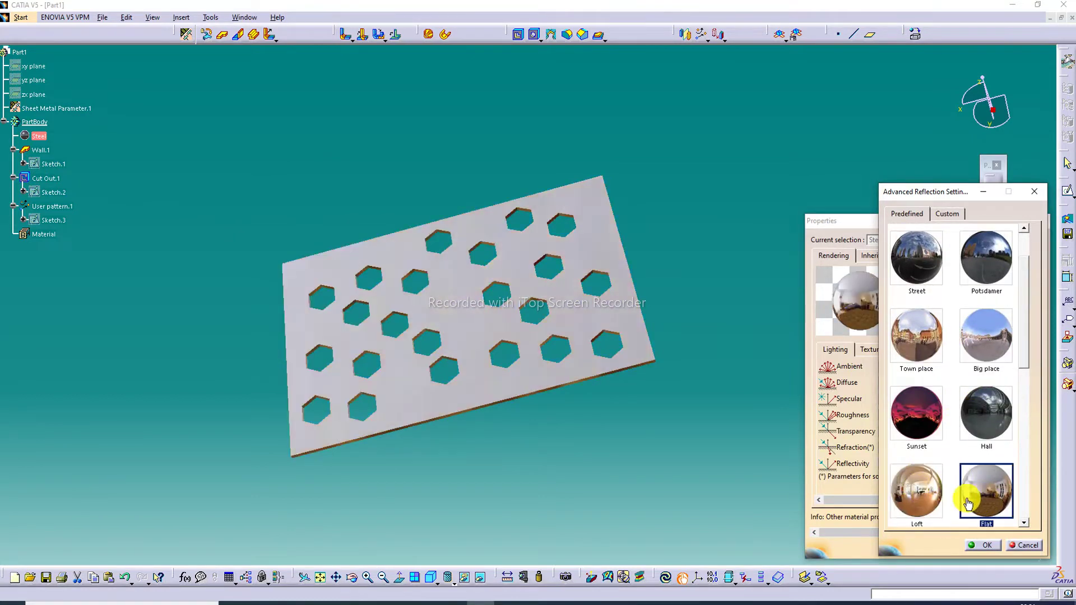
scroll(937, 452, "down", 1)
left_click(916, 305)
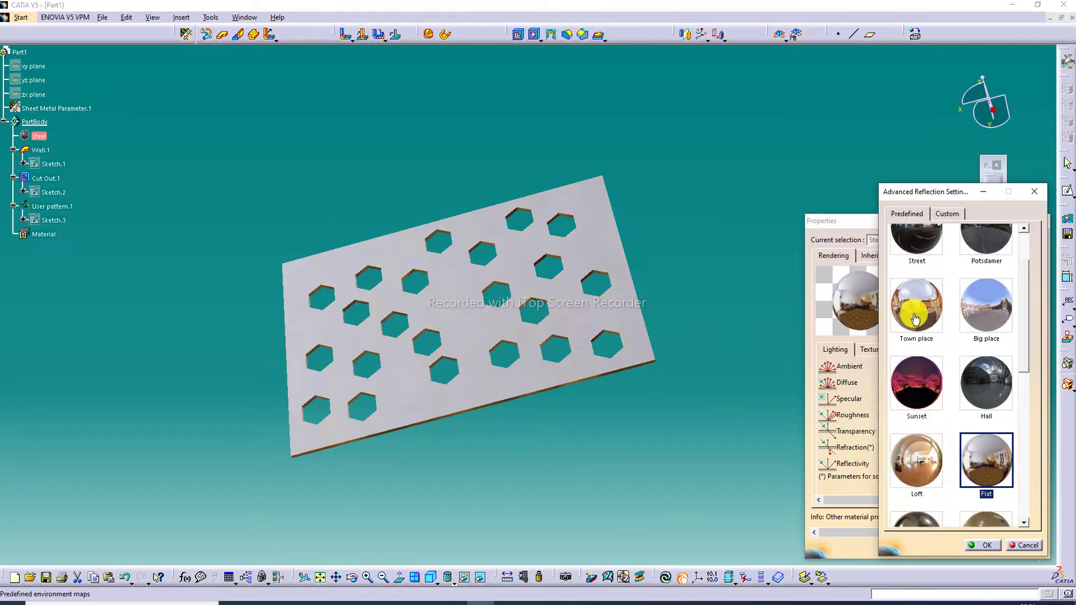
left_click(988, 546)
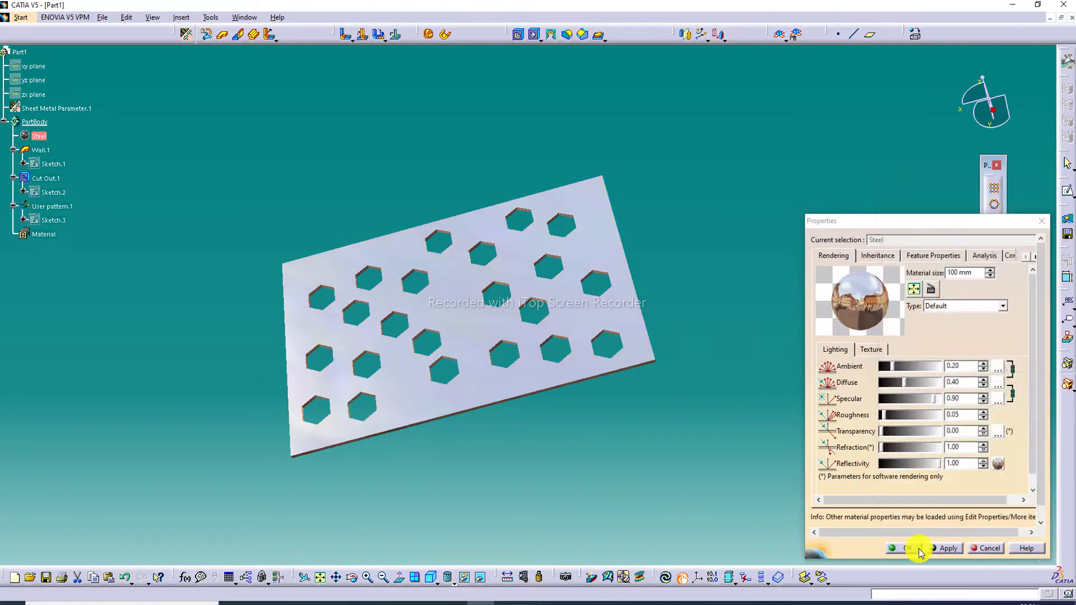
left_click(919, 547)
Step: Start an automatic wall on edge with bend along the rear long edge of the perforated wall, 91 mm high at 90 degrees
middle_click_drag(566, 270, 549, 91)
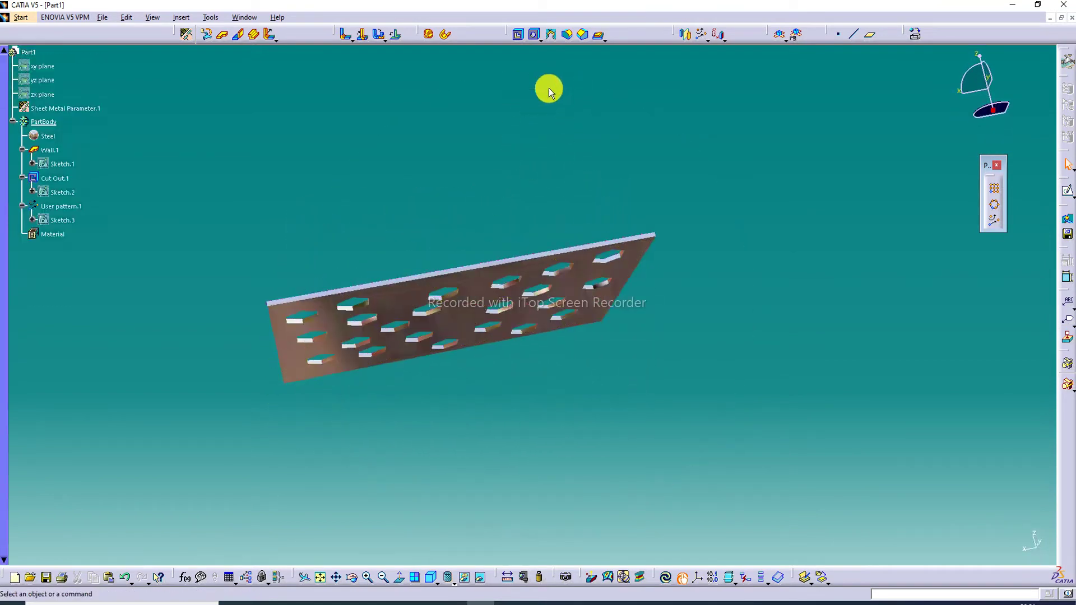
middle_click_drag(516, 226, 682, 355)
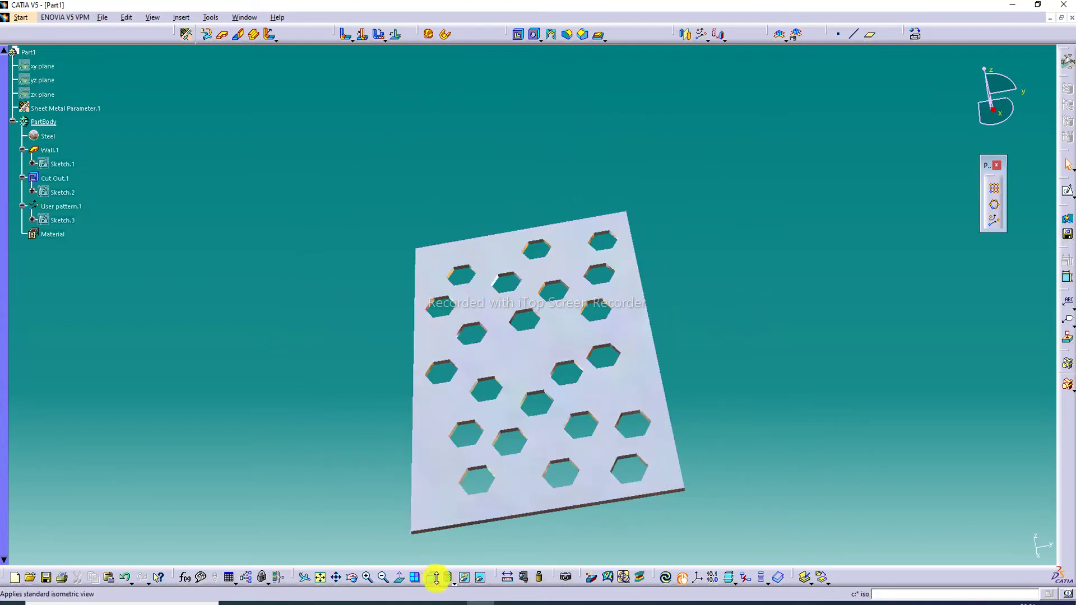
left_click(430, 580)
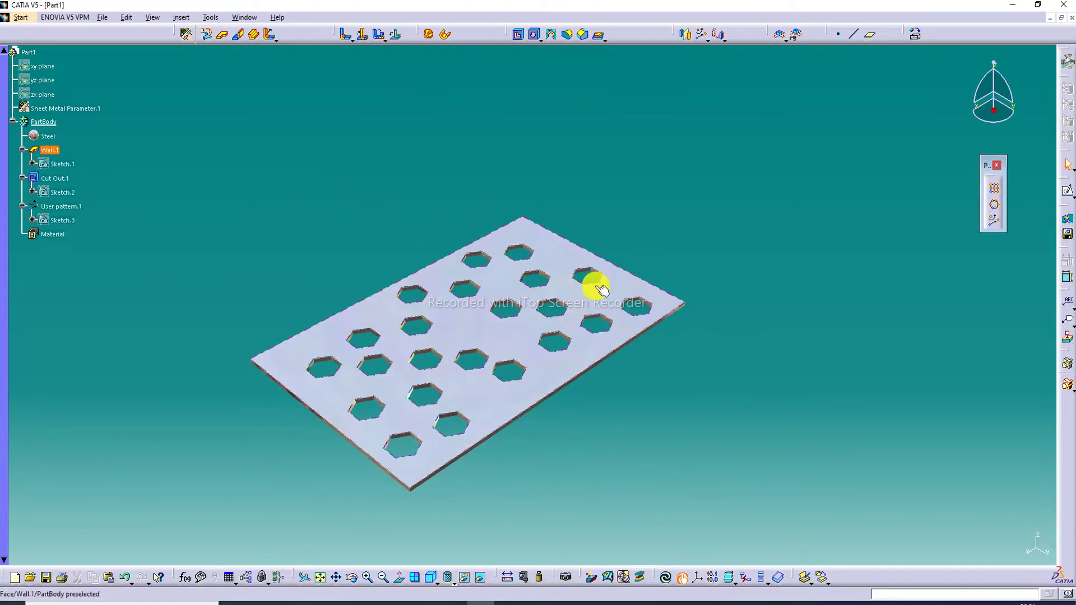
middle_click_drag(593, 284, 622, 244)
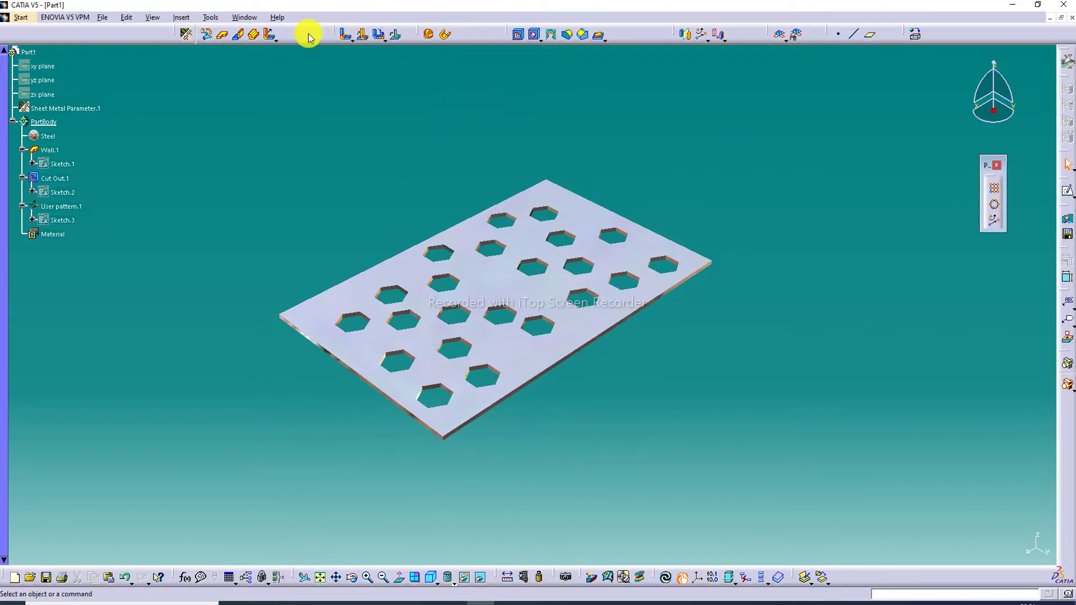
left_click(235, 37)
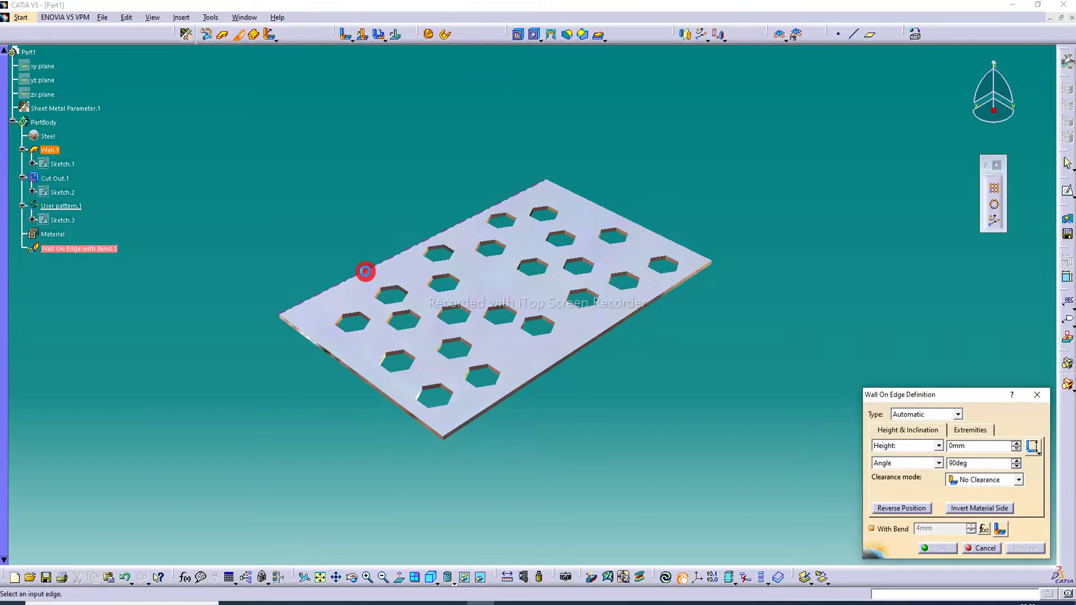
left_click(365, 271)
middle_click_drag(558, 84, 605, 262)
scroll(473, 239, "up", 1)
left_click_drag(274, 151, 334, 312)
middle_click_drag(705, 444, 626, 335)
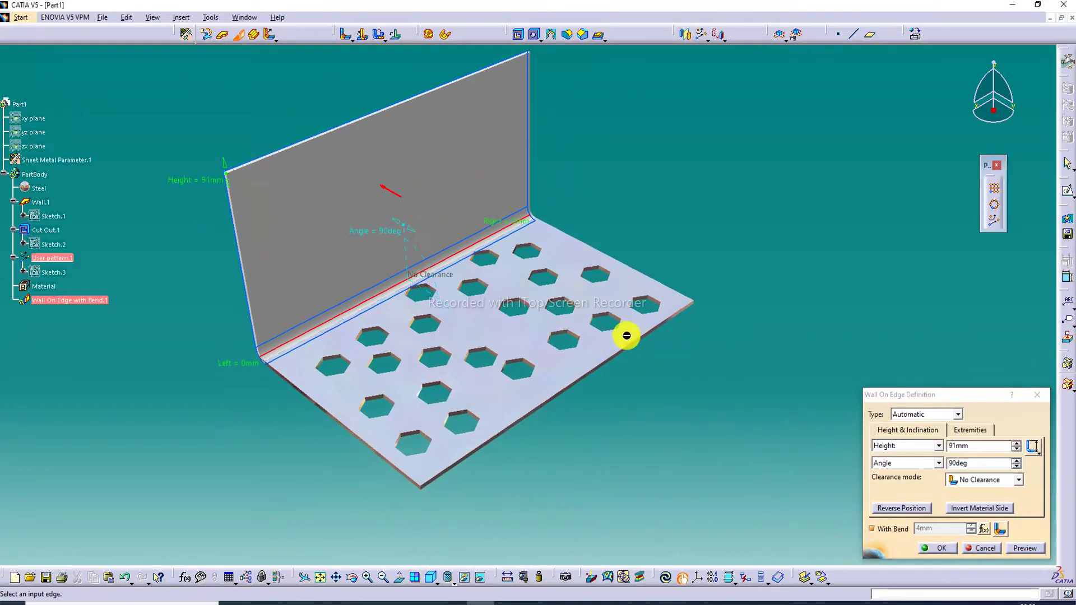
Step: Add both short edges of the perforated wall to the wall on edge and create the three bent side walls
left_click(623, 263)
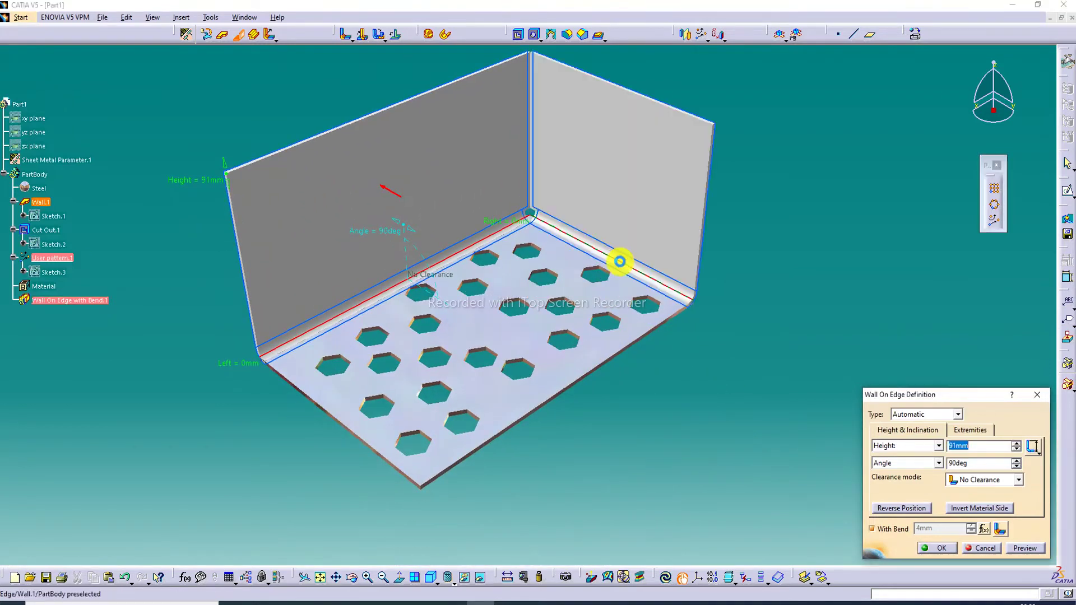
left_click(316, 399)
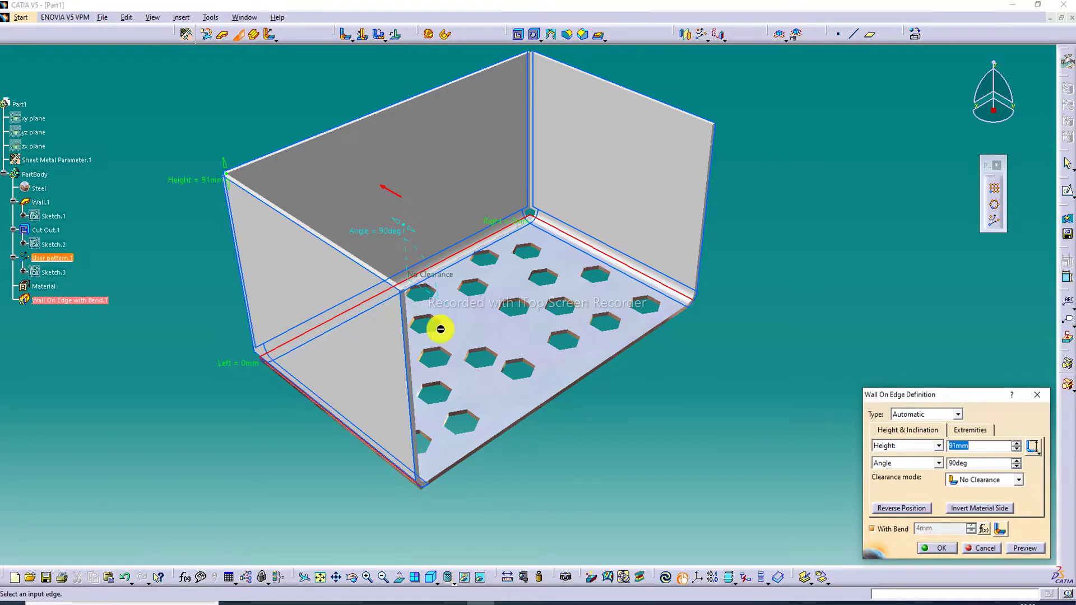
middle_click_drag(480, 327, 358, 329)
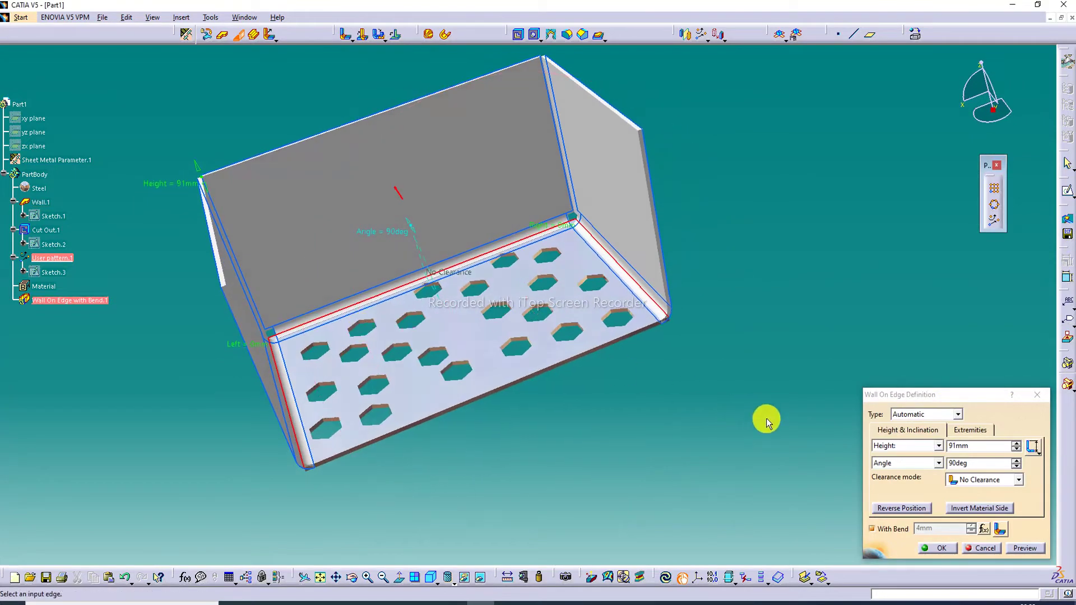
left_click(939, 548)
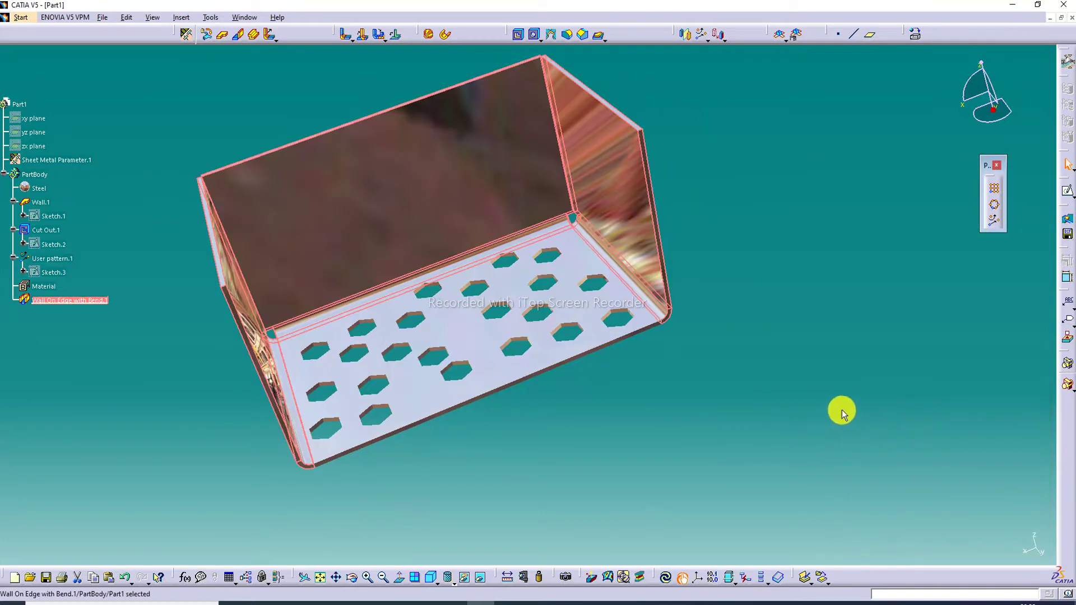
Step: Start a sketch on the inner face of the long side wall and draw a tilted hexagon about 50 mm across flats
middle_click_drag(519, 86, 712, 178)
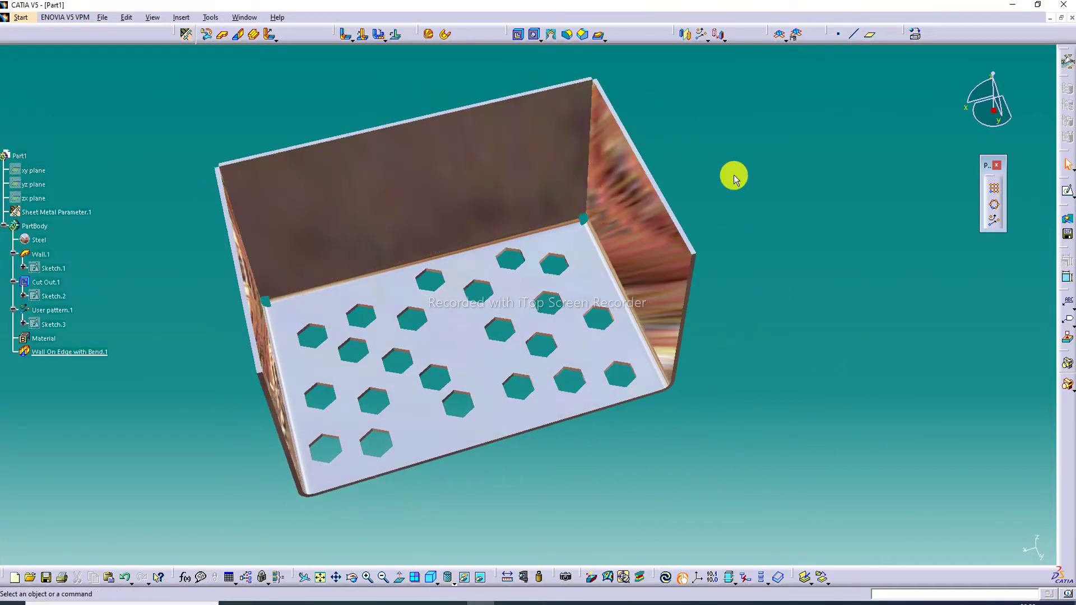
middle_click_drag(629, 204, 718, 190)
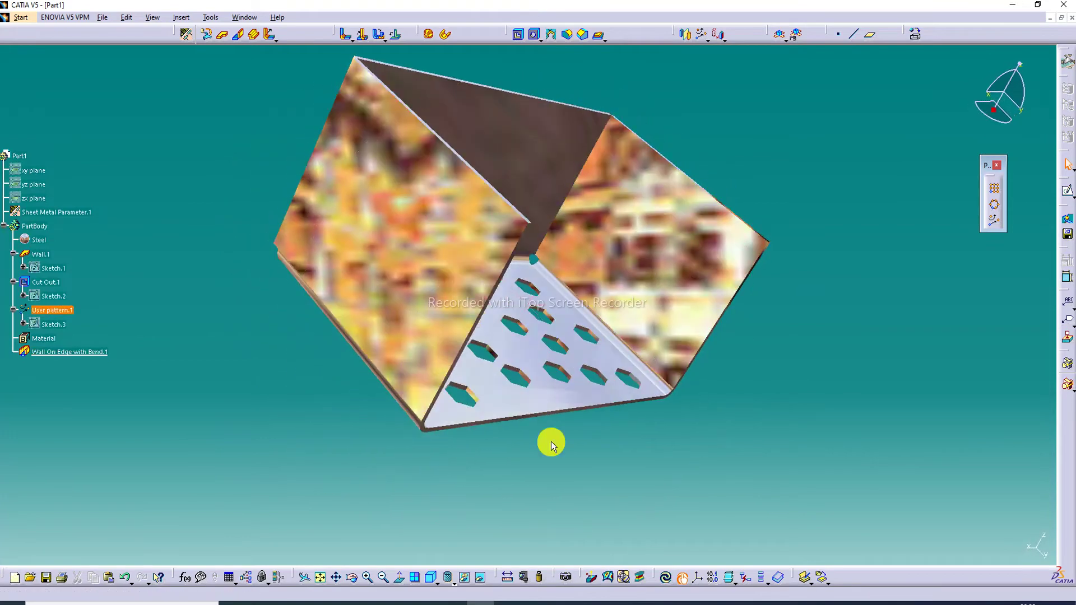
left_click(432, 580)
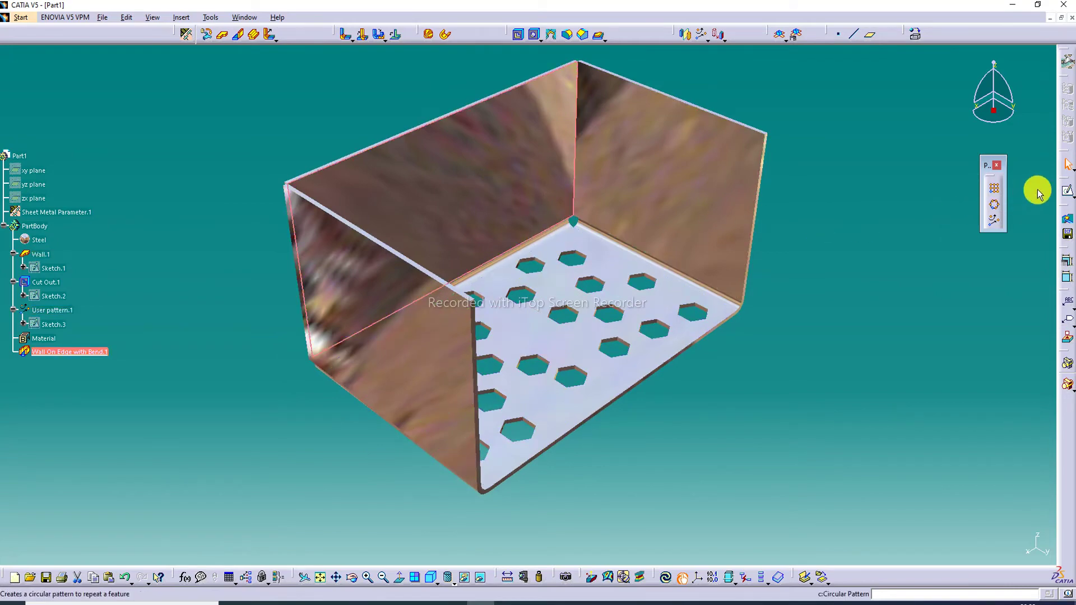
left_click(1067, 190)
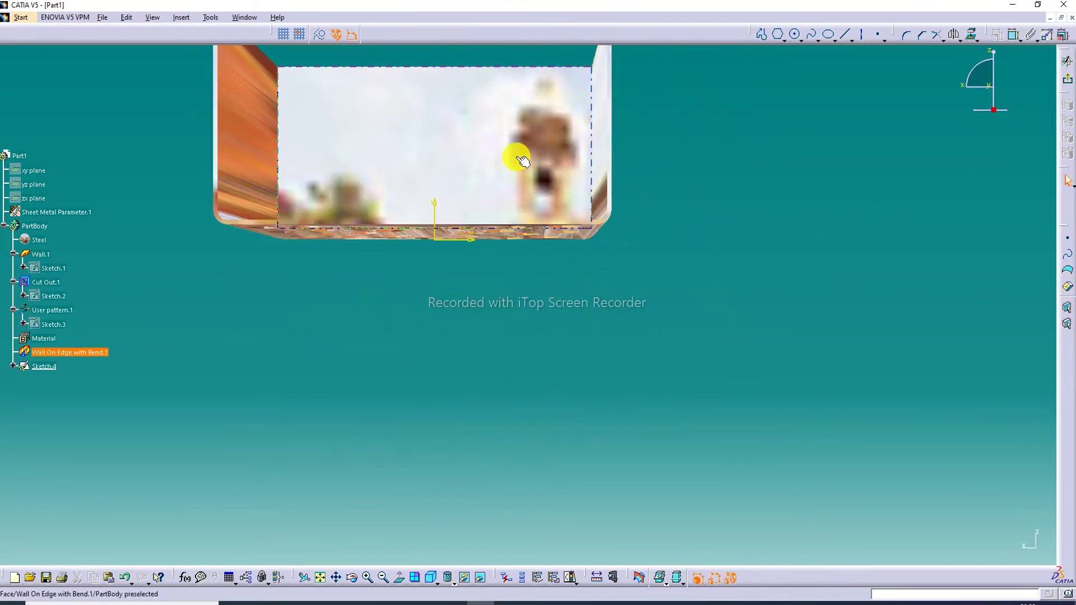
left_click(779, 34)
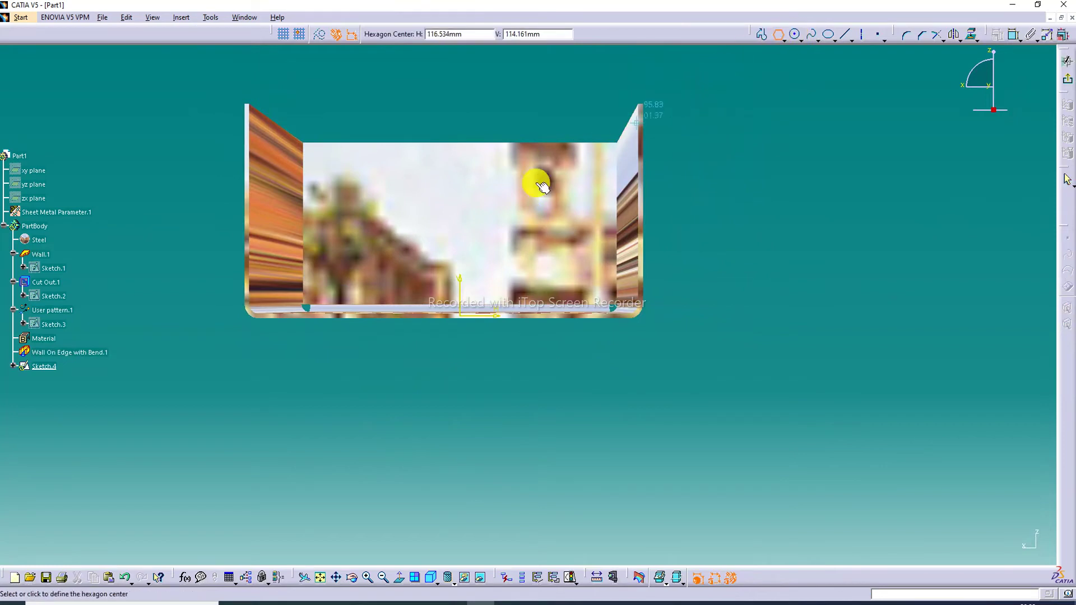
left_click(449, 215)
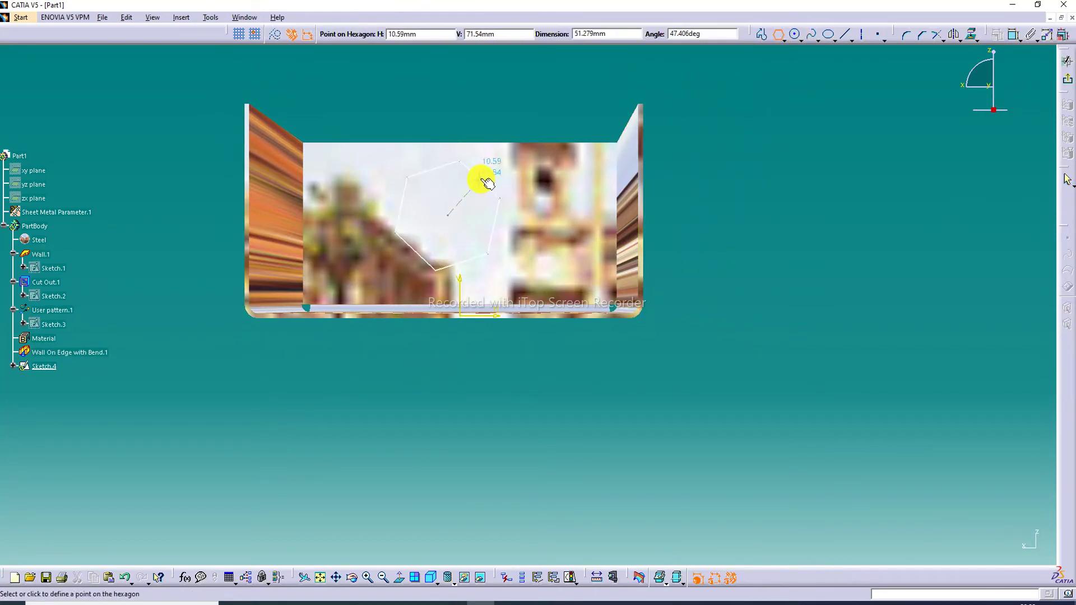
left_click(489, 182)
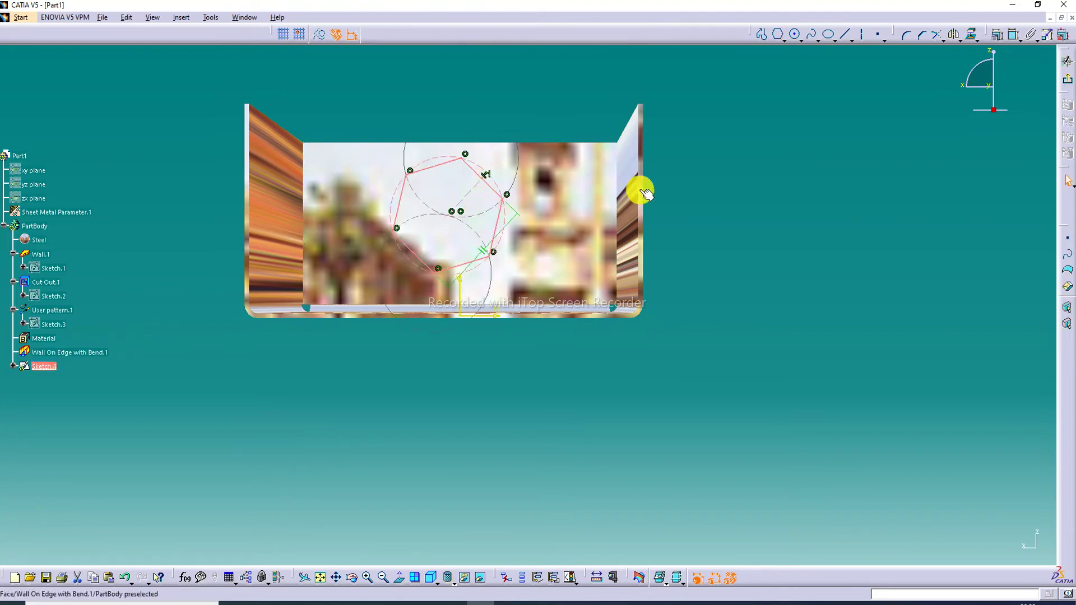
Step: Exit the sketch and cut the hexagon through the long side wall with a sheetmetal standard cutout limited up to next
left_click(1069, 83)
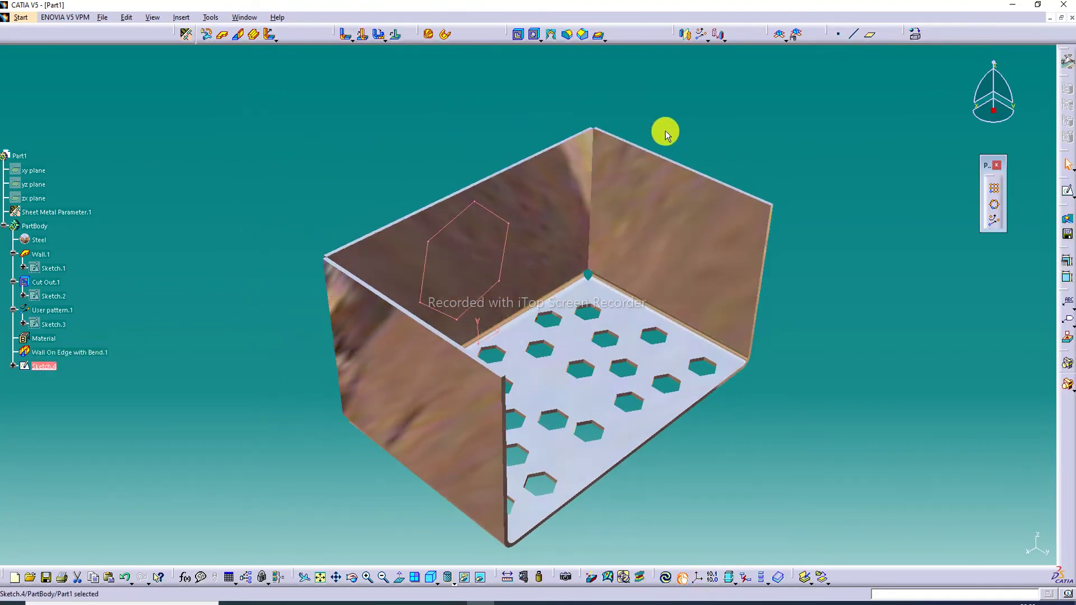
left_click(519, 34)
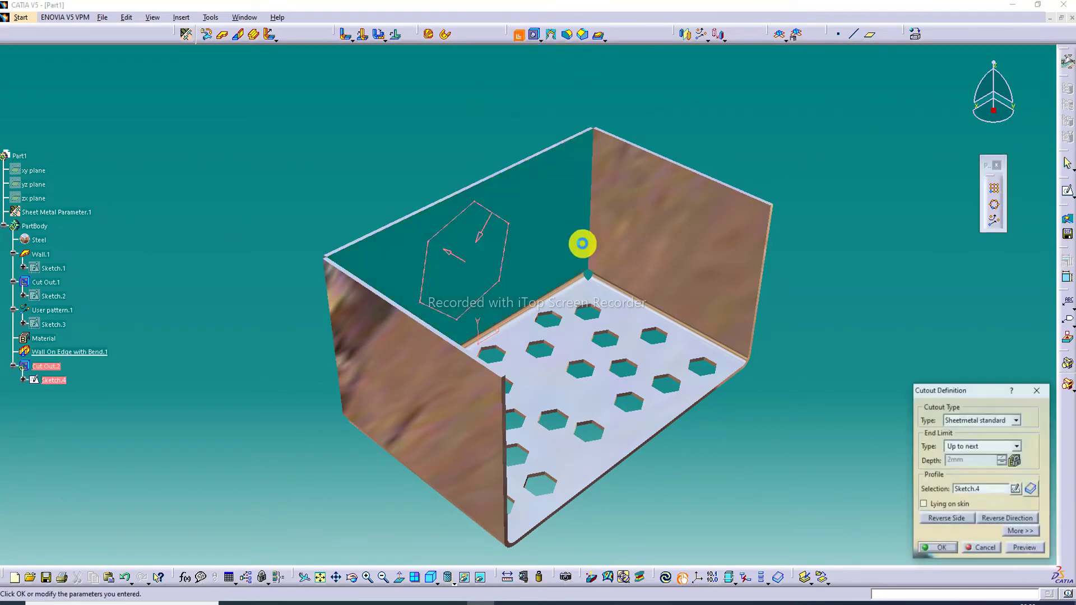
left_click(948, 550)
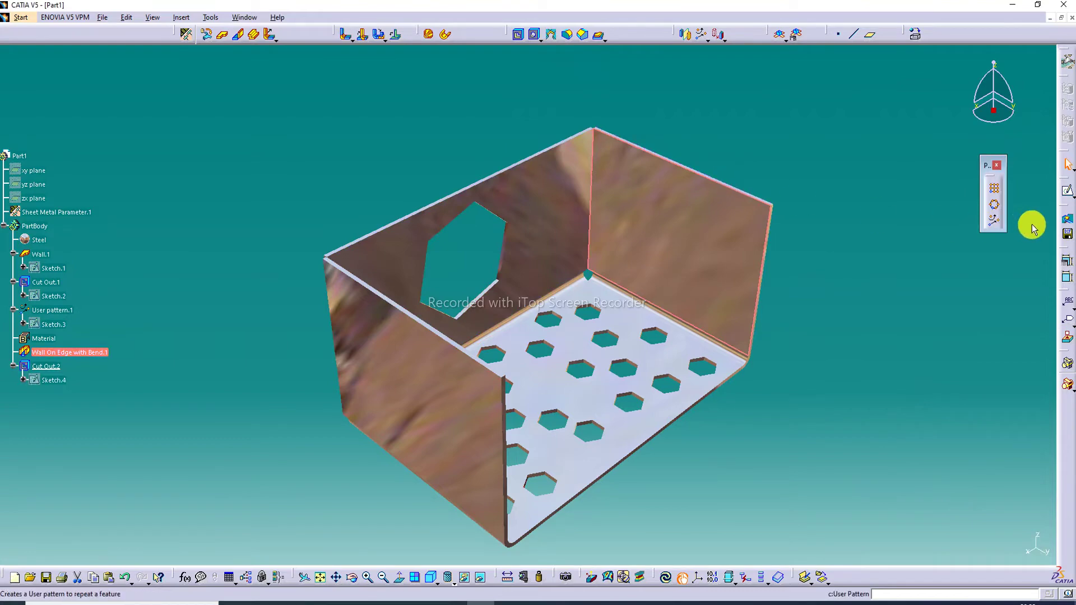
Step: Sketch a large tilted hexagon on the inner face of the rear short side wall and exit the sketch
left_click(1067, 189)
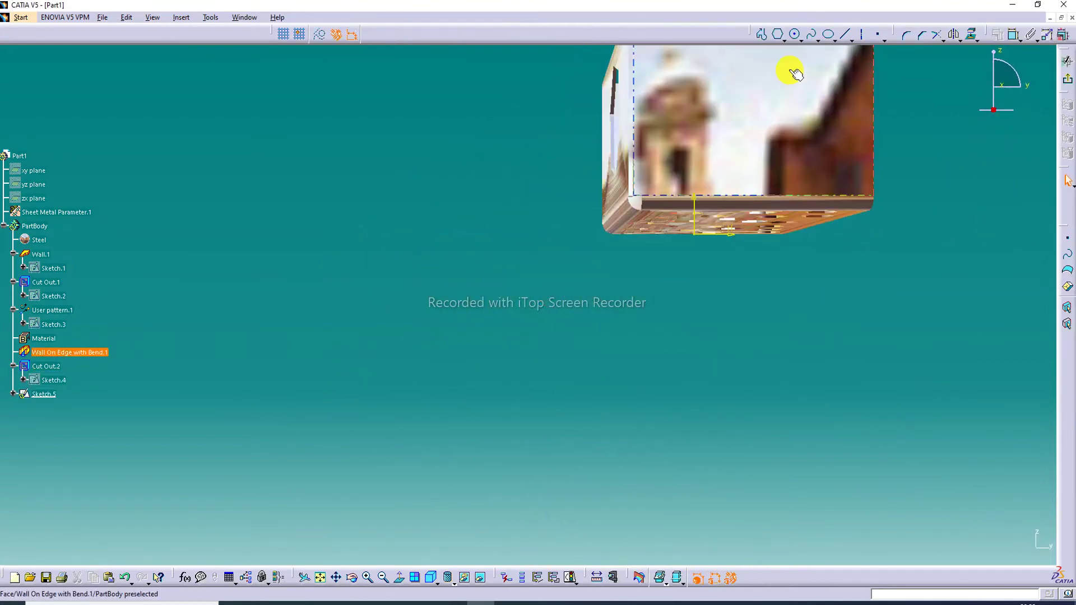
left_click(780, 35)
left_click(720, 168)
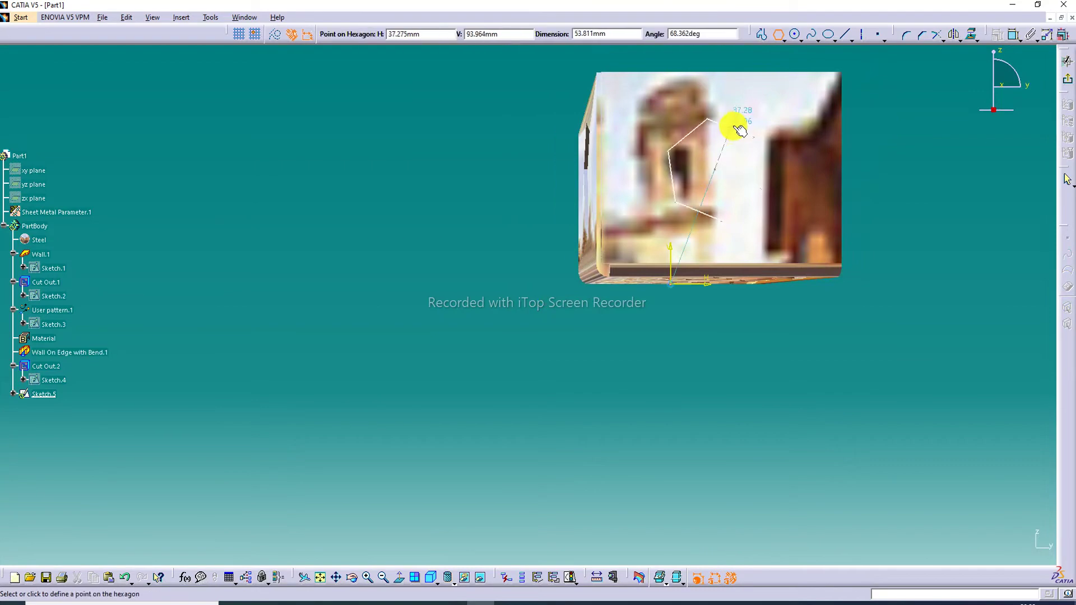
left_click(745, 111)
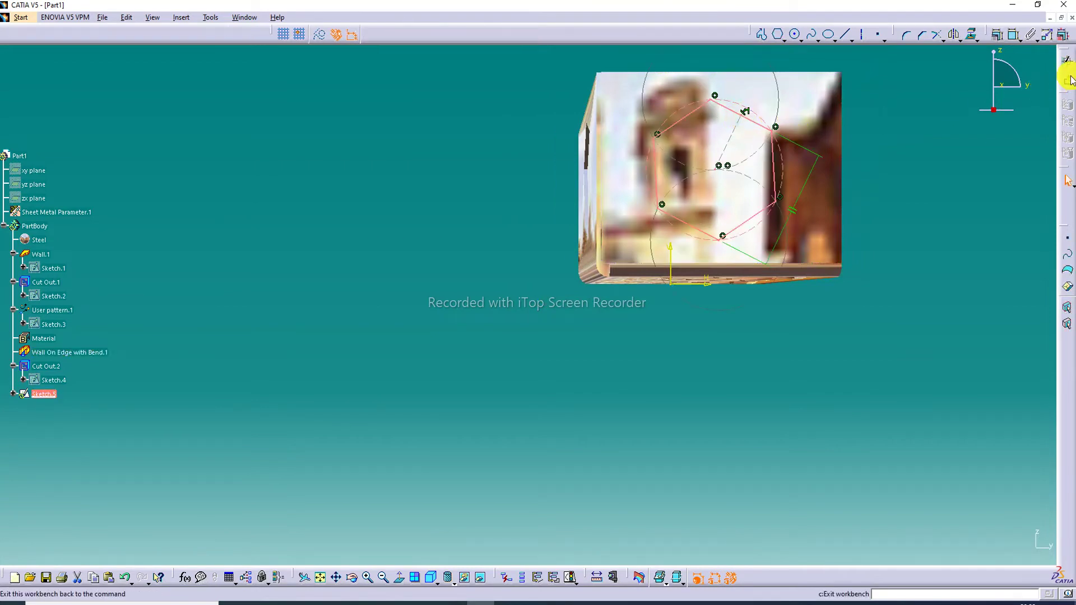
left_click(1068, 78)
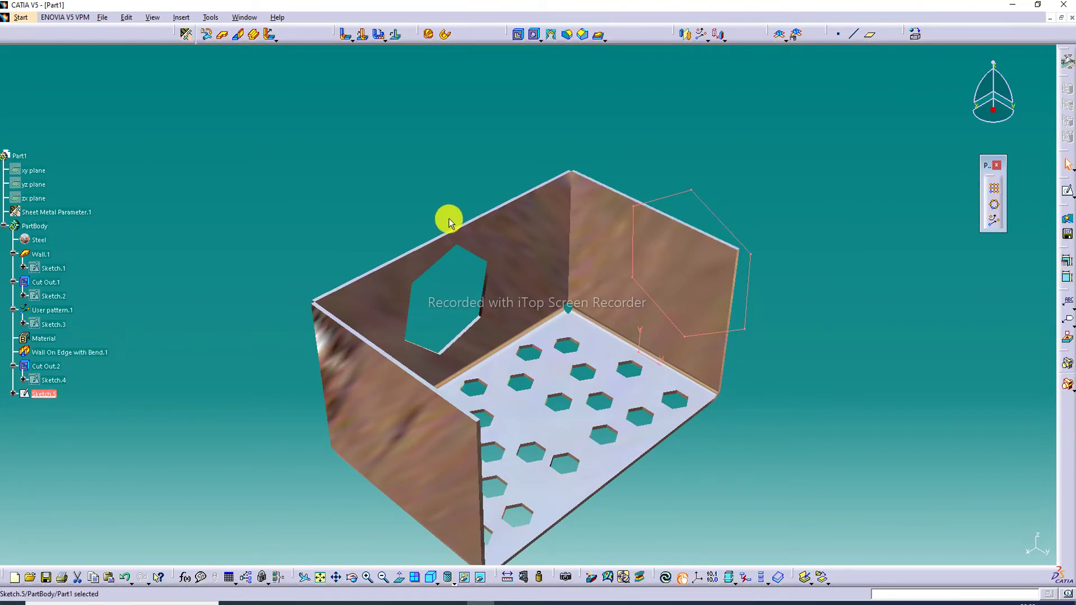
Step: Reopen the hexagon sketch on the rear short side wall, move the hexagon down fully inside the wall's outline, and exit the sketch
left_click(750, 200)
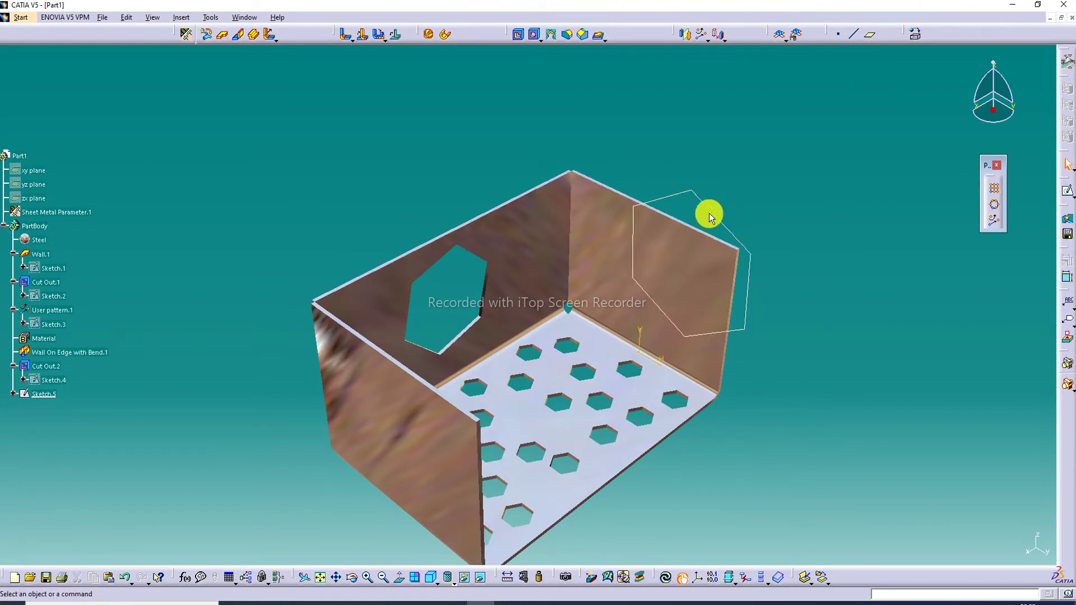
right_click(712, 212)
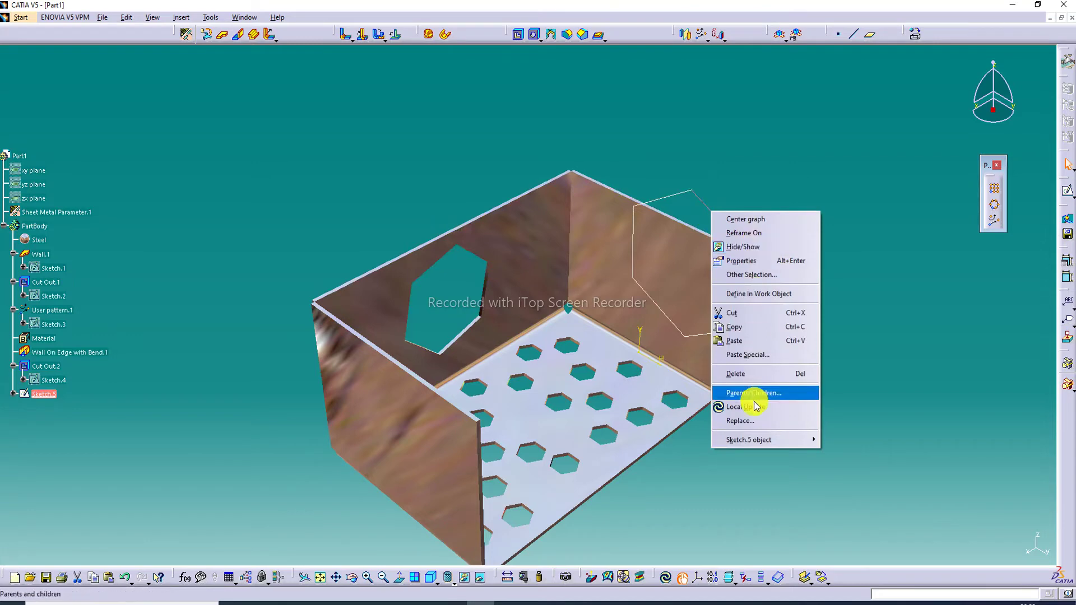
mouse_move(757, 441)
left_click(839, 439)
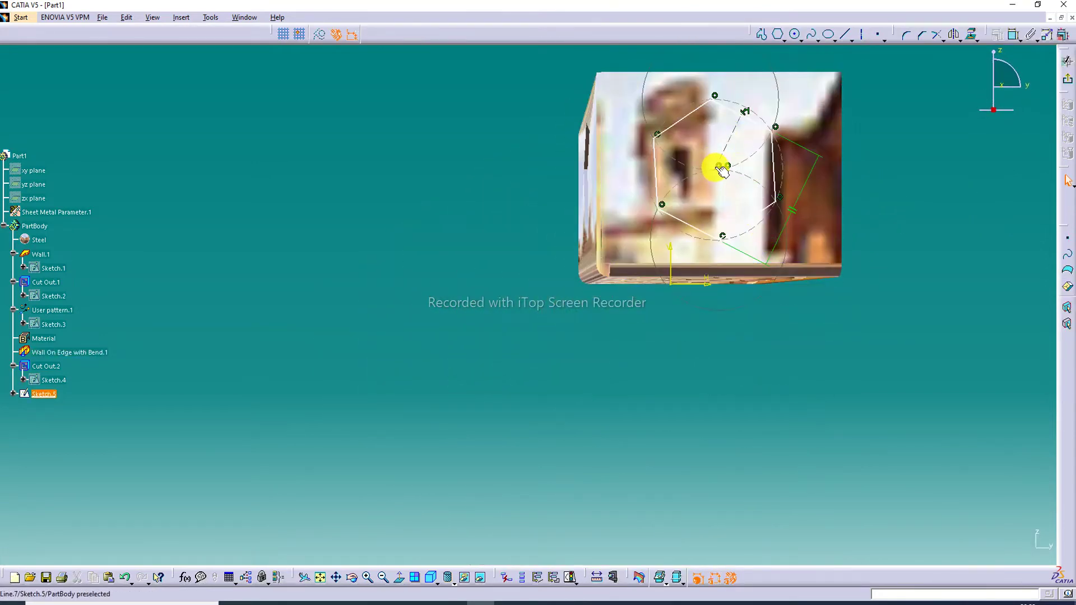
left_click_drag(719, 173, 707, 191)
left_click(1058, 85)
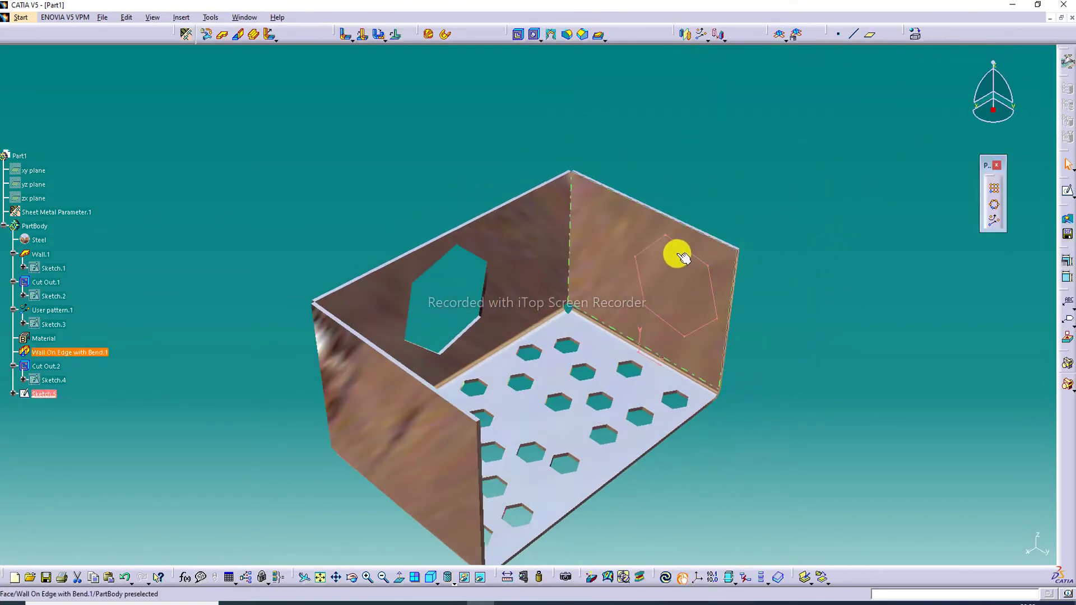
left_click(646, 120)
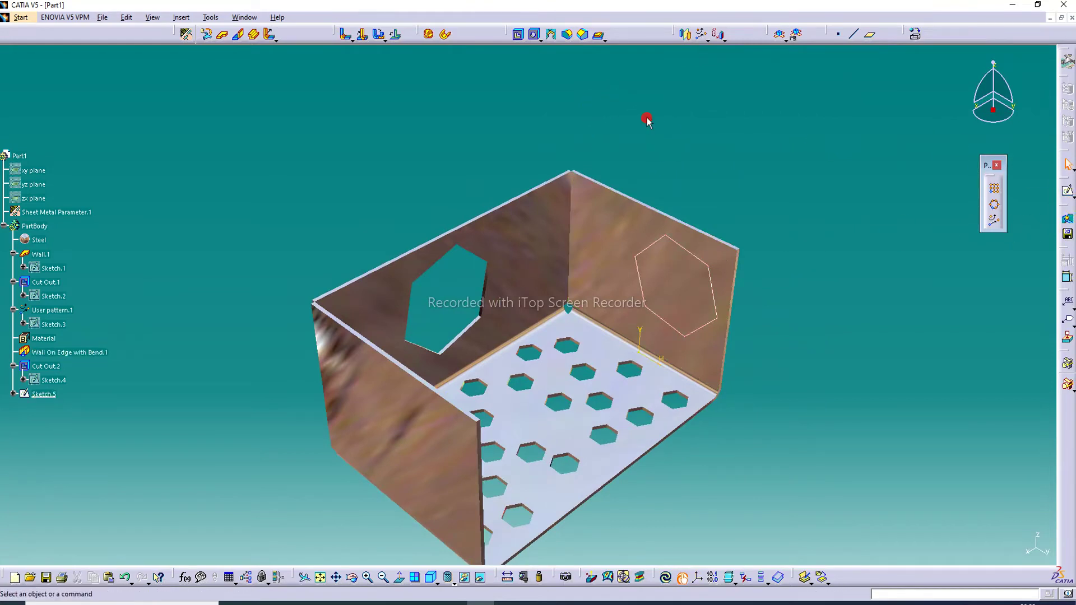
Step: Cut the repositioned hexagon through the rear short side wall with a sheetmetal standard cutout limited up to next
left_click(517, 35)
left_click(684, 253)
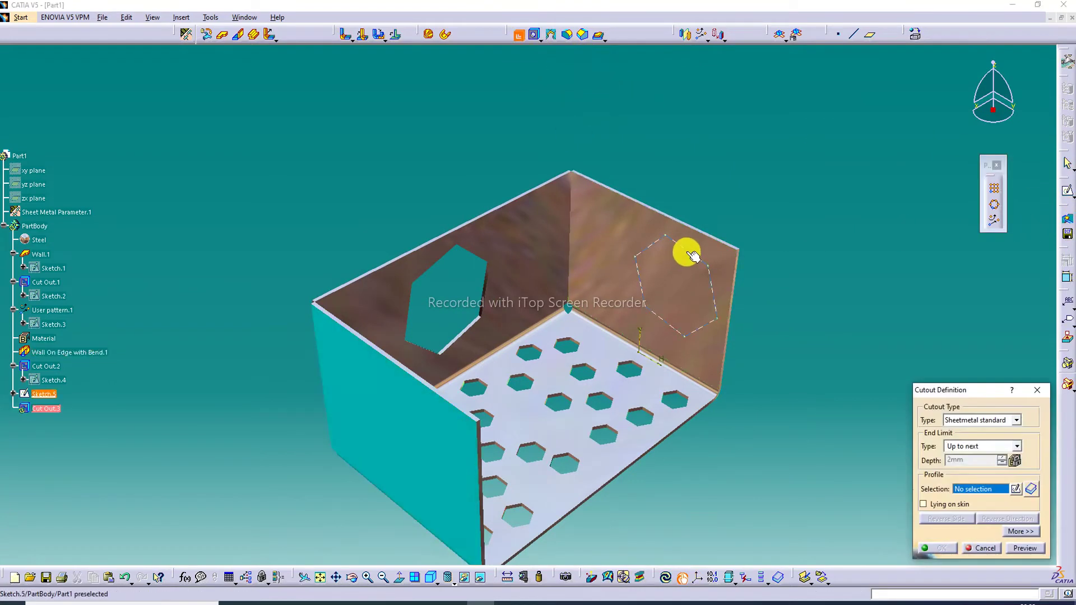
left_click(941, 548)
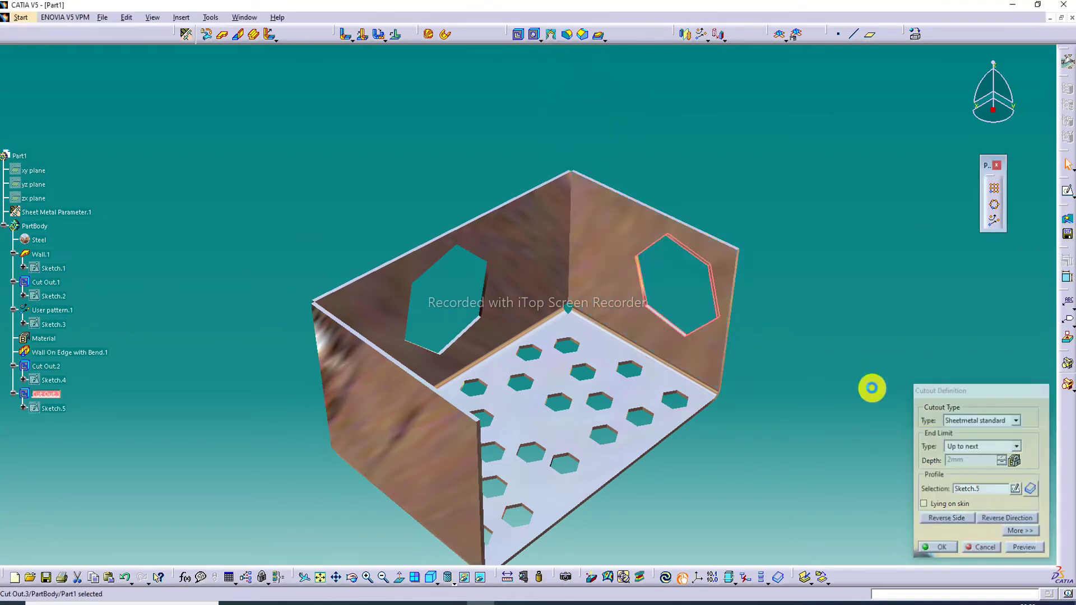
Step: Sketch a tilted hexagon near the middle of the front short side wall's outer face and cut it through with a standard cutout up to next
middle_click_drag(617, 310, 473, 310)
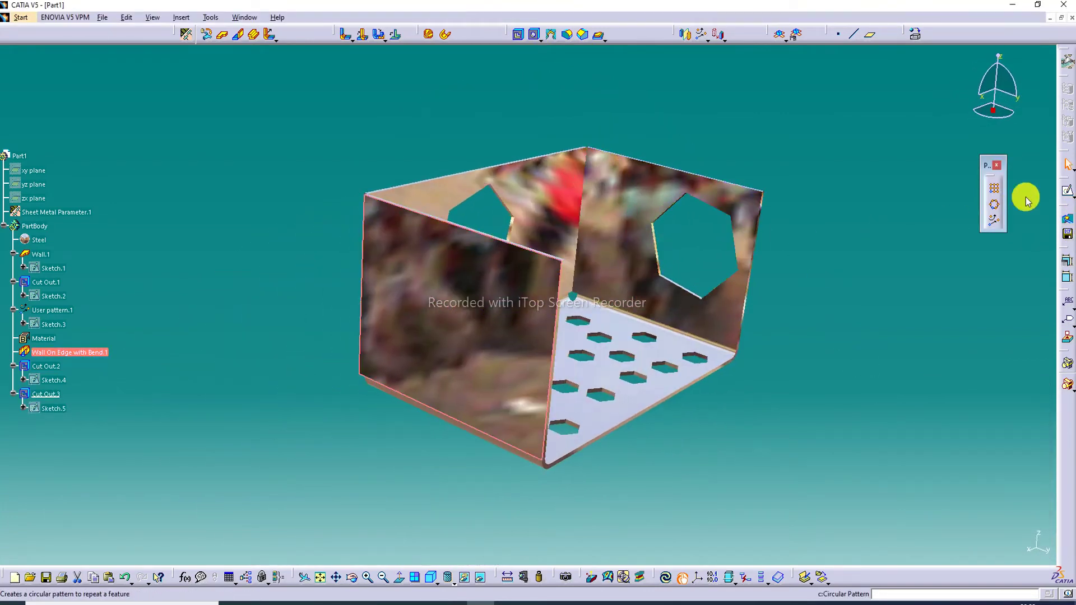
left_click(1067, 191)
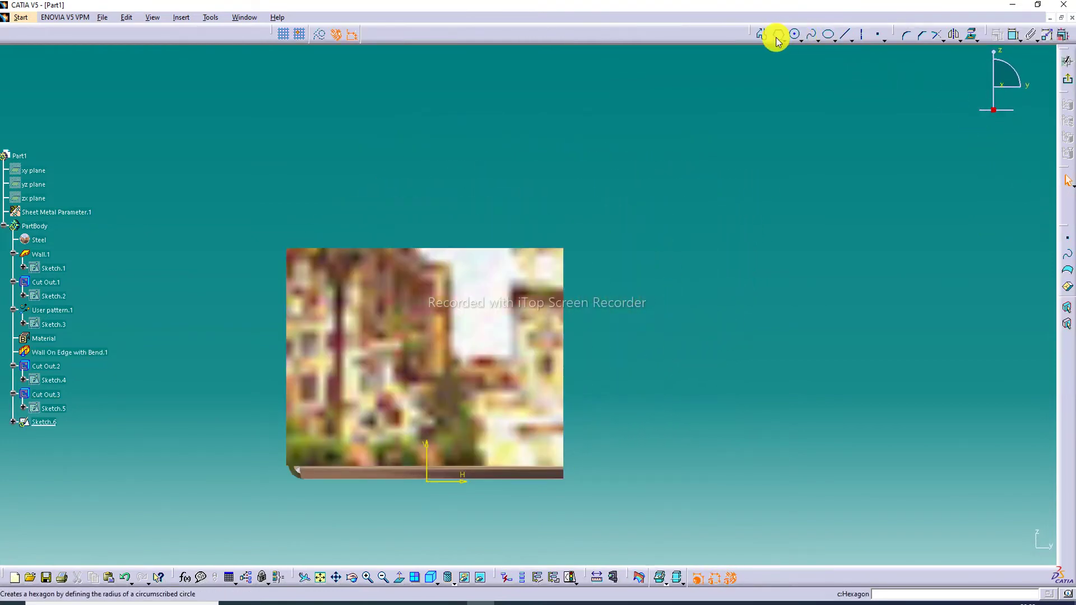
left_click(779, 35)
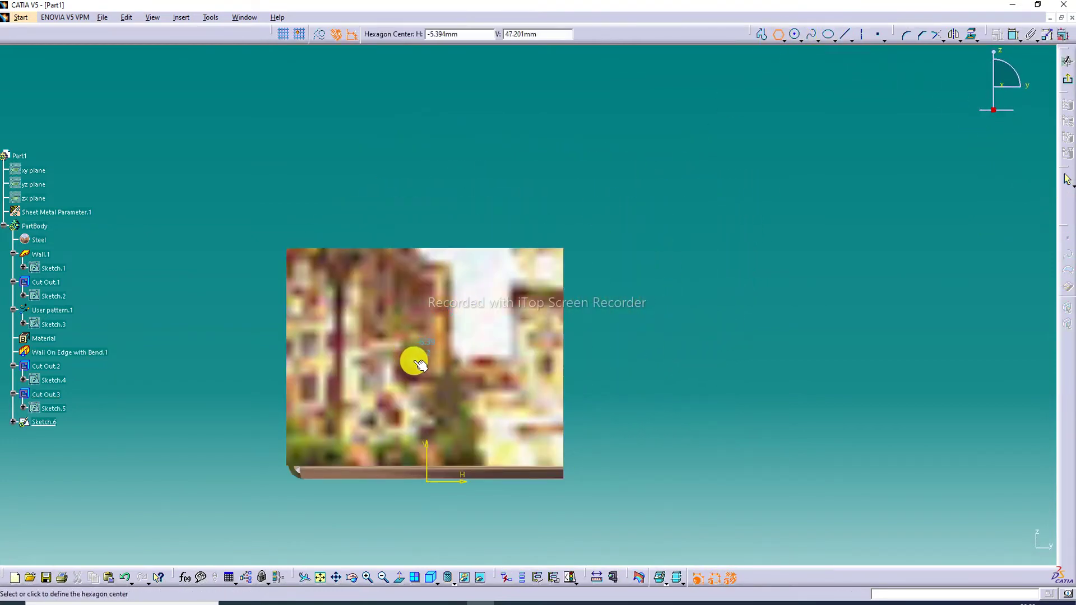
left_click(419, 358)
left_click(442, 301)
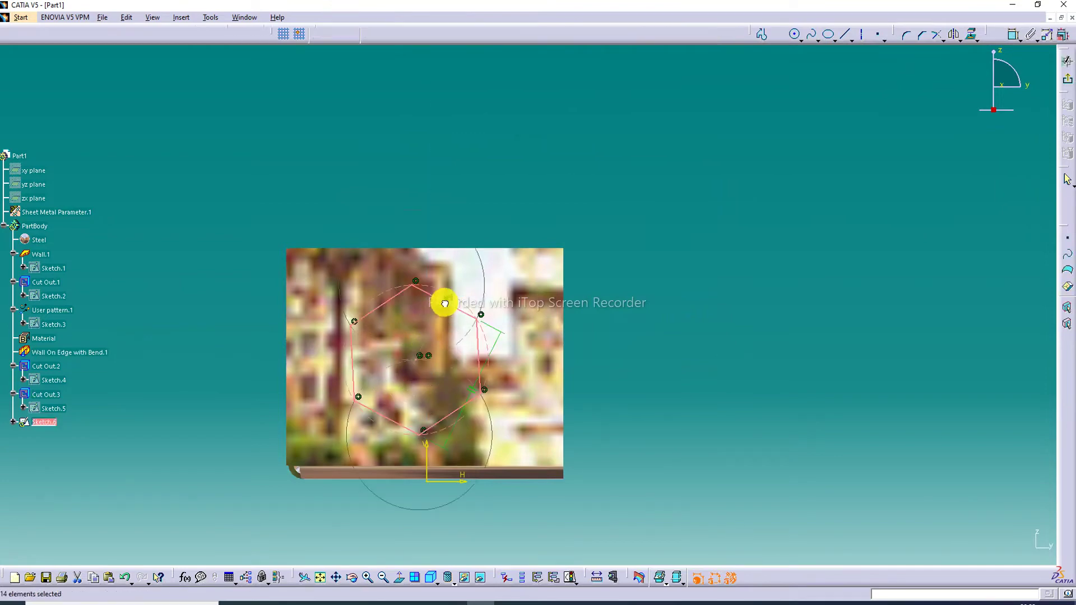
left_click(1066, 79)
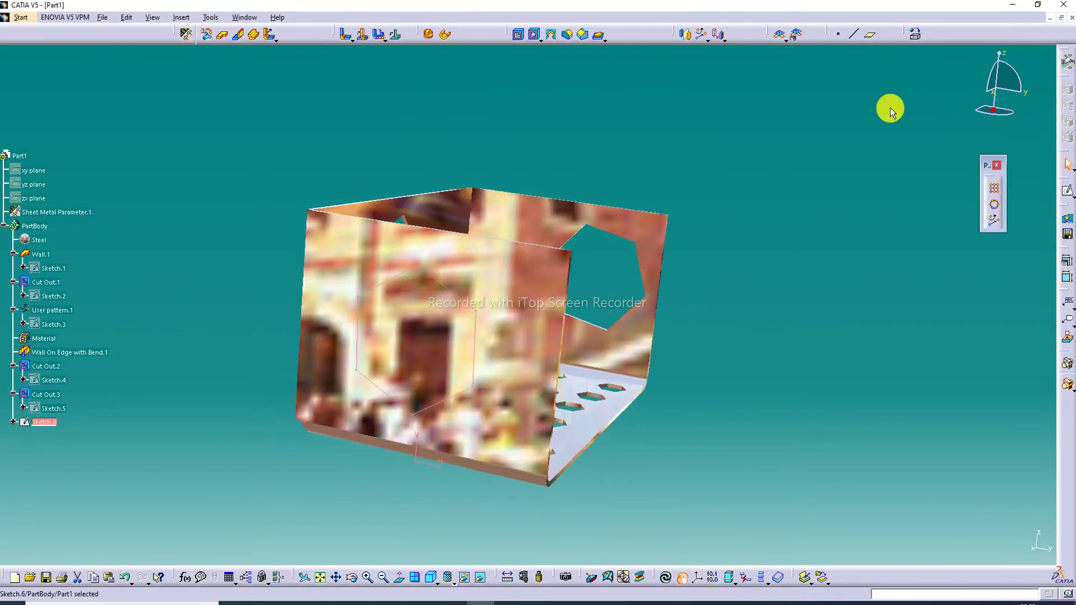
left_click(519, 35)
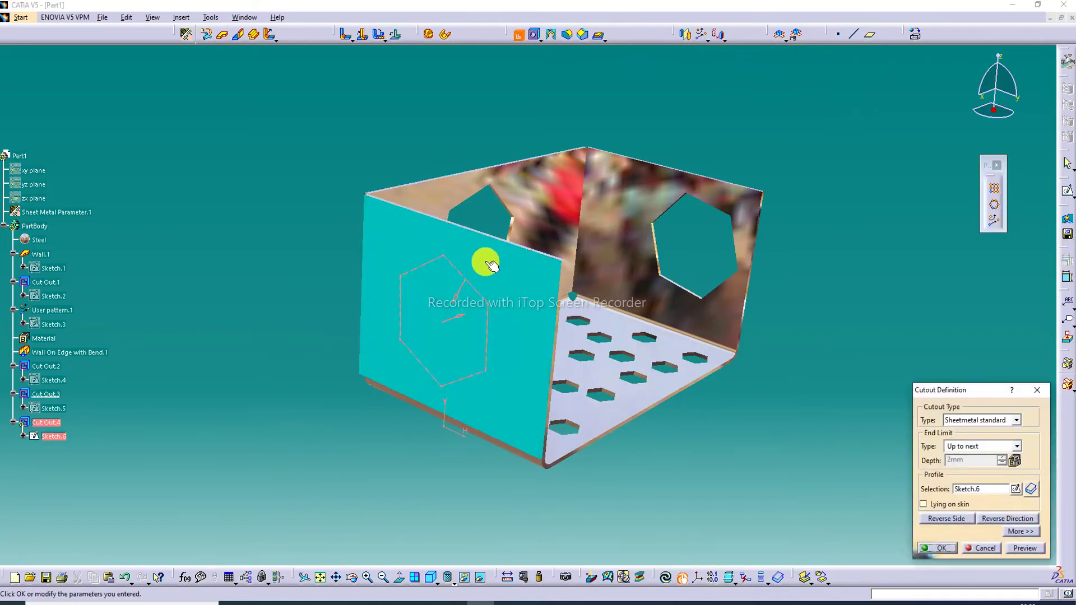
left_click(937, 548)
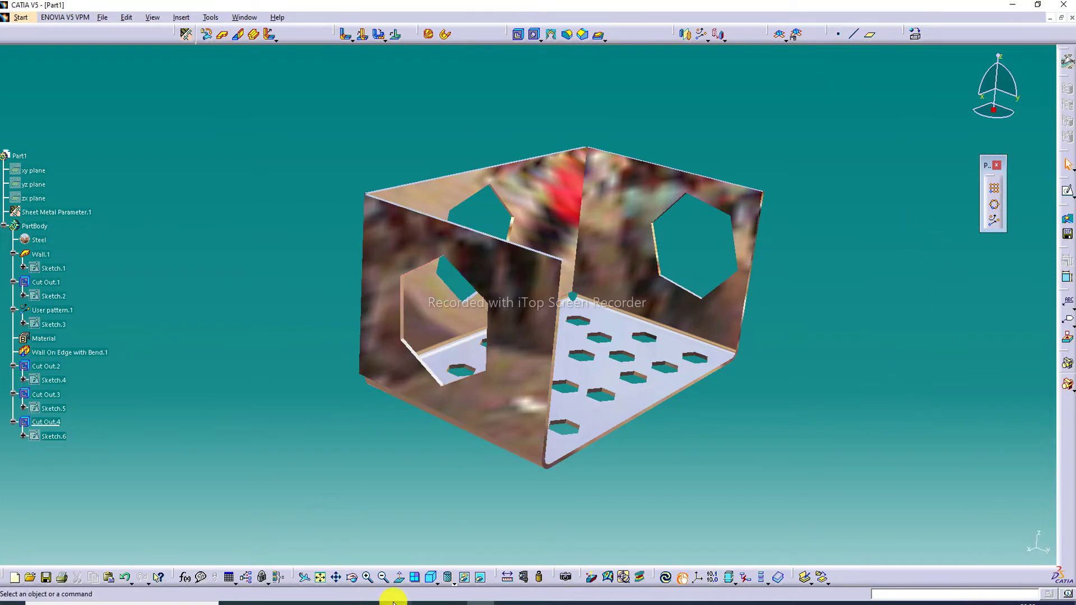
Step: Add a circular corner relief of 10 mm radius where the bends of the long wall and rear short wall meet
left_click(430, 579)
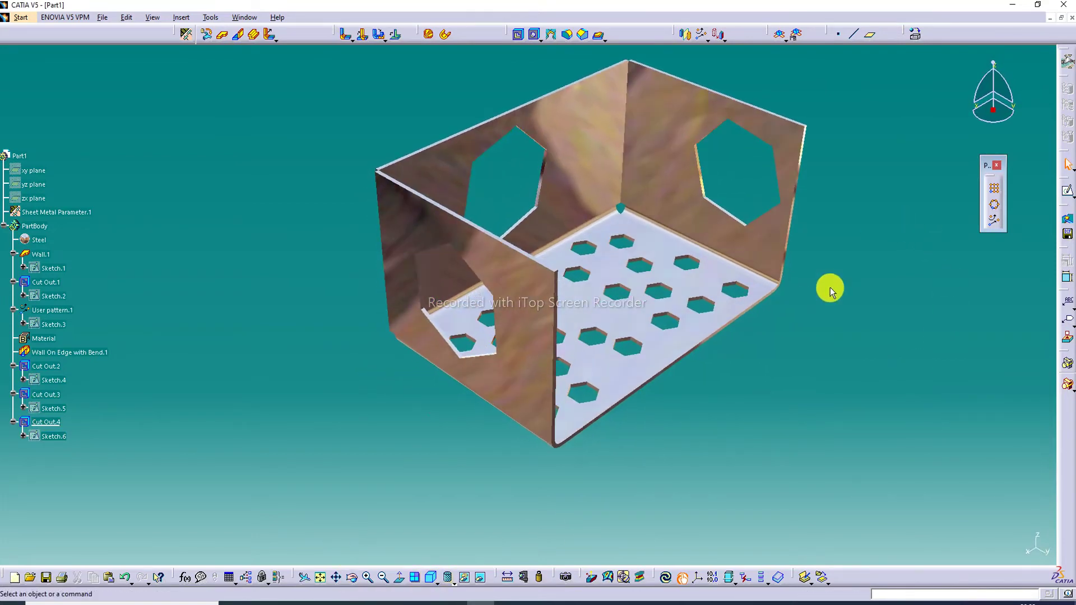
middle_click_drag(829, 288, 742, 327)
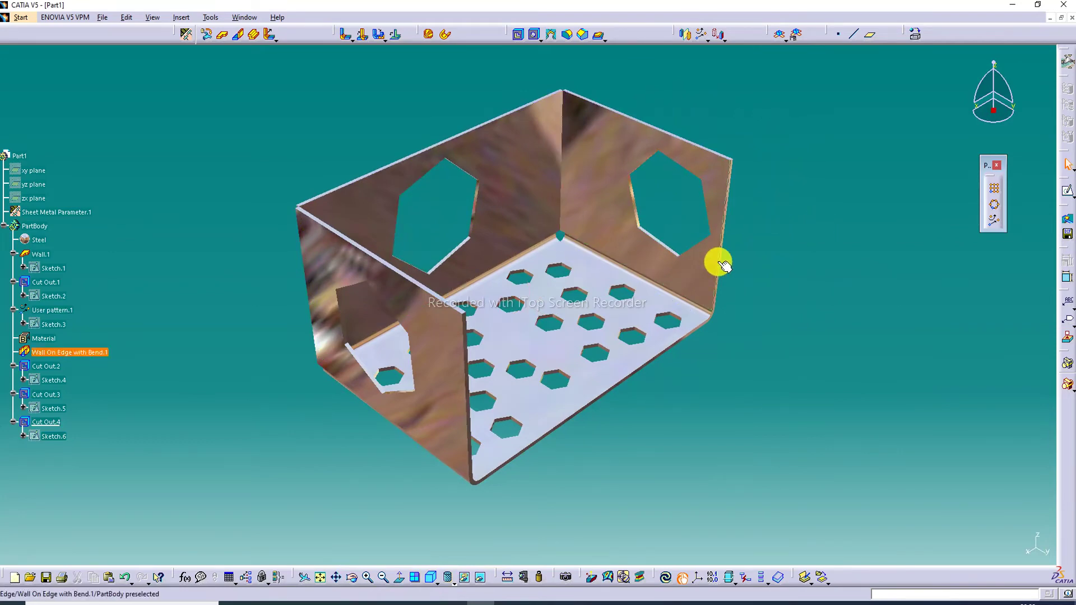
middle_click_drag(612, 314, 681, 255)
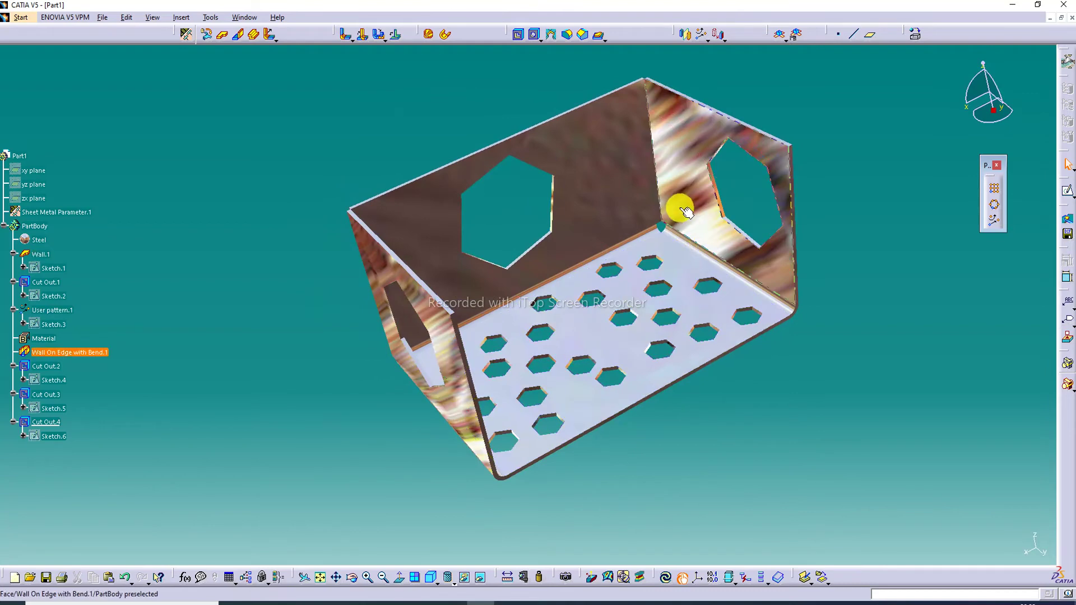
middle_click_drag(678, 209, 631, 217)
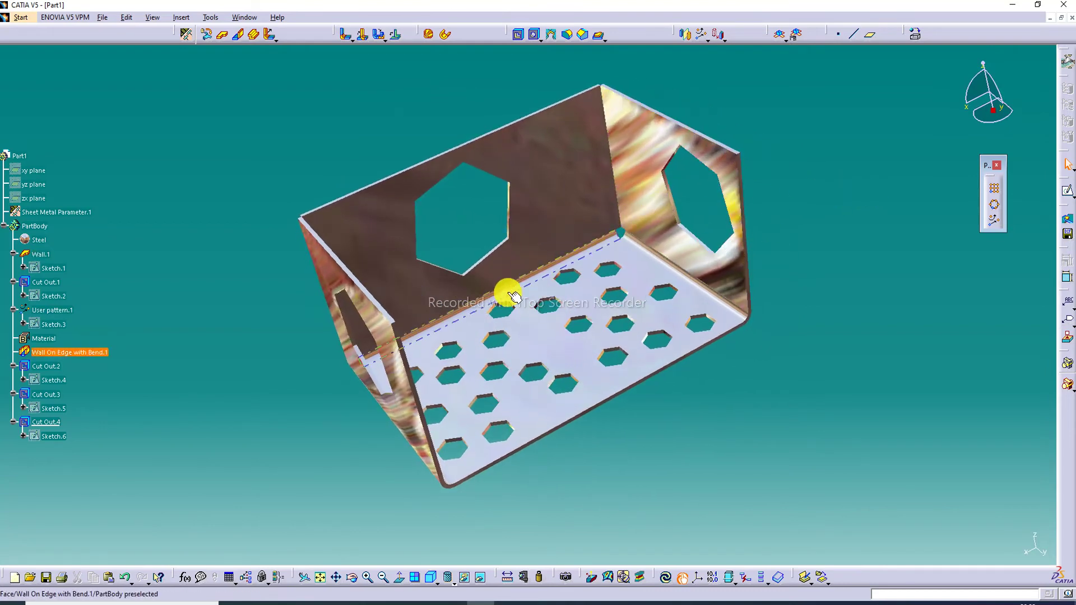
middle_click_drag(508, 294, 622, 305)
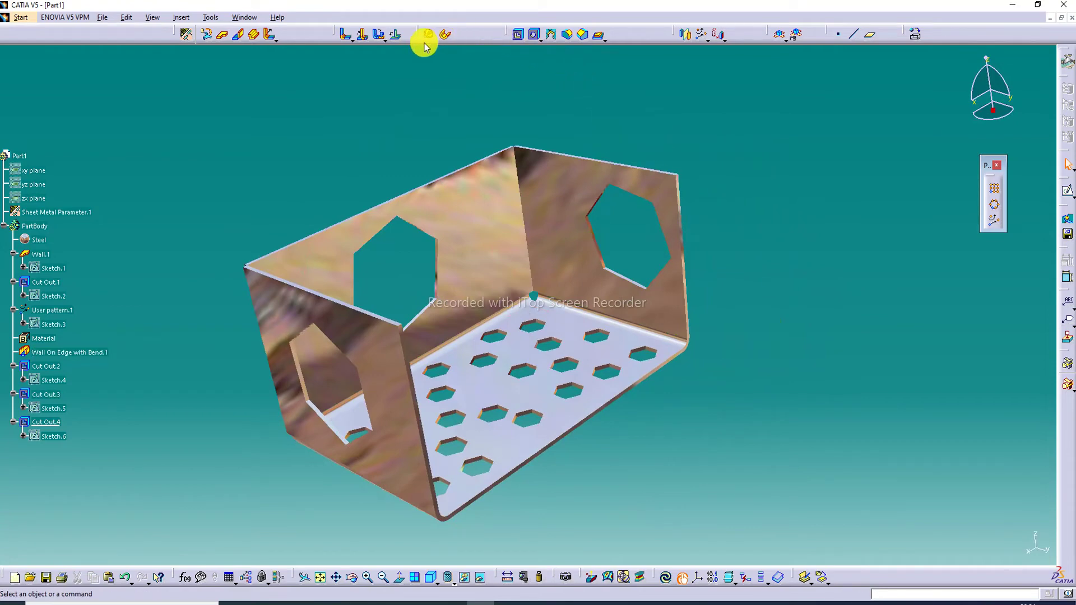
left_click(552, 35)
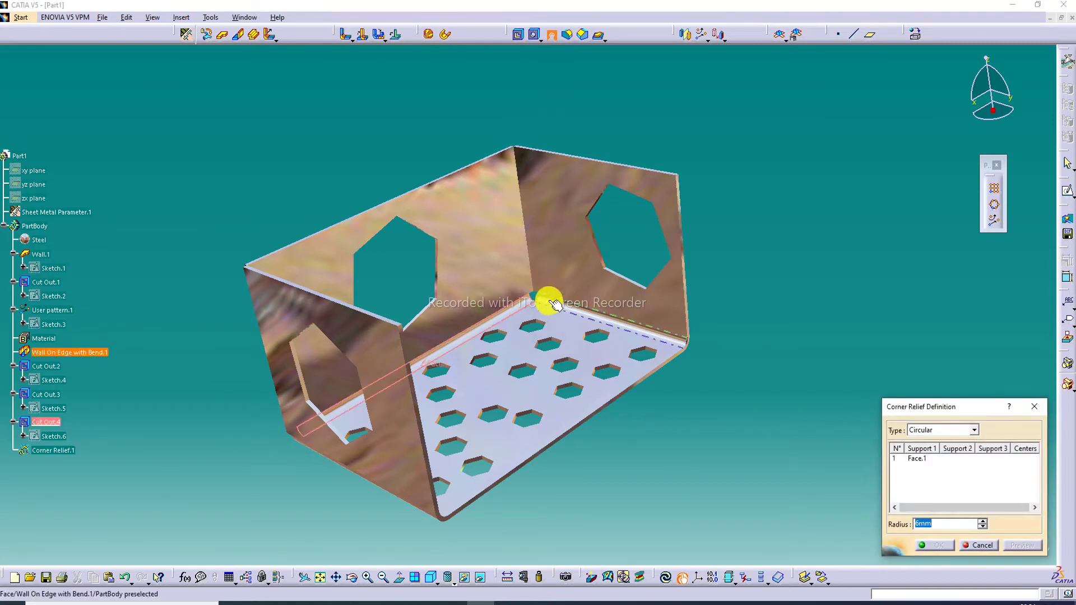
left_click(535, 294)
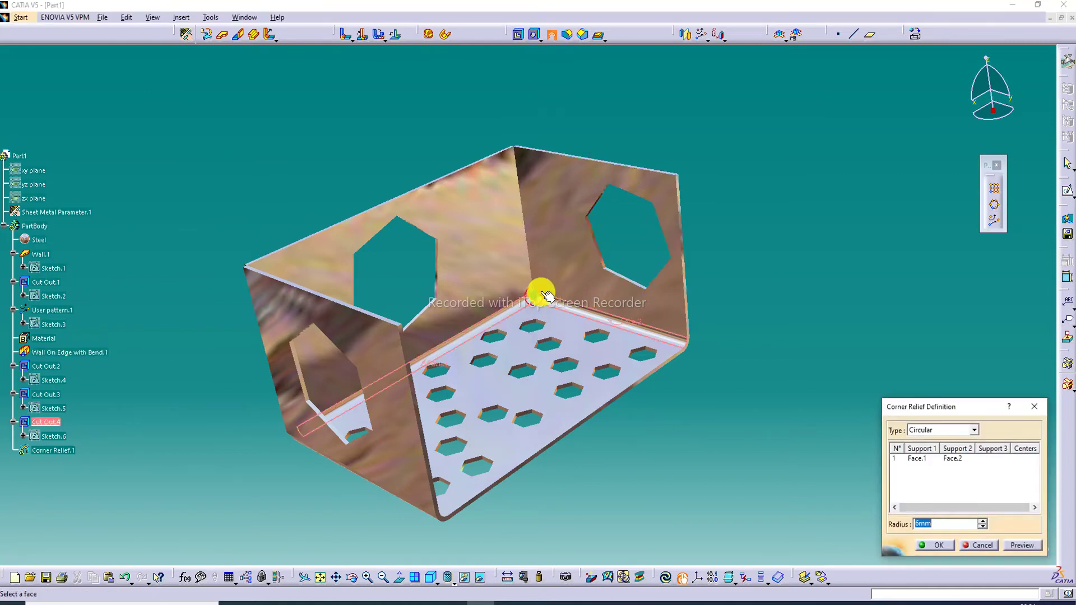
left_click(983, 520)
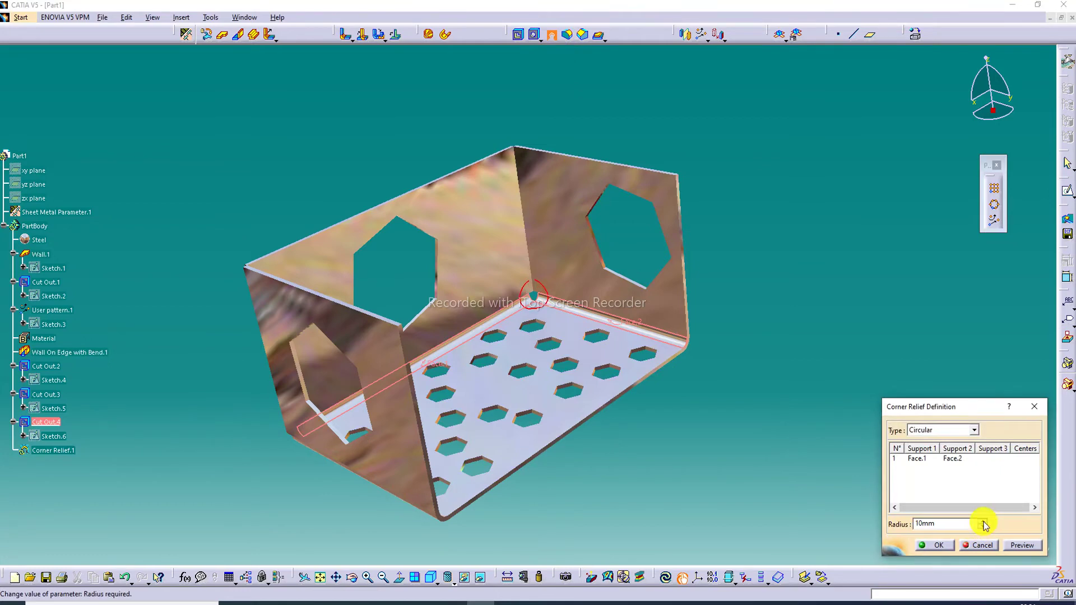
left_click(983, 520)
left_click(937, 544)
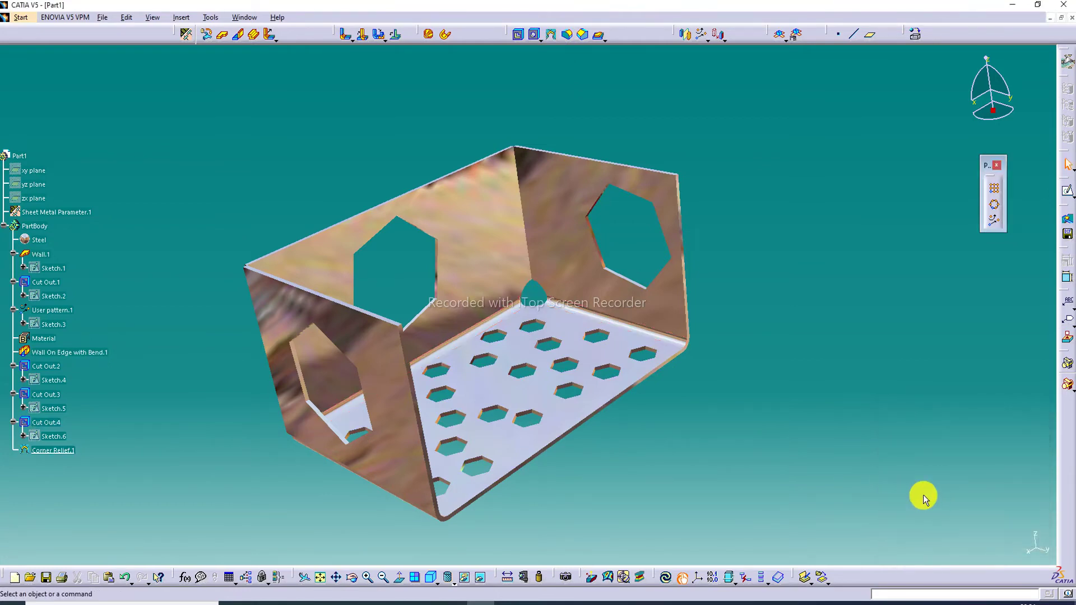
Step: Place a blind hole of 16 mm diameter and 15 mm depth on the long wall, between its hexagon and the rear short wall
middle_click_drag(473, 236, 342, 331)
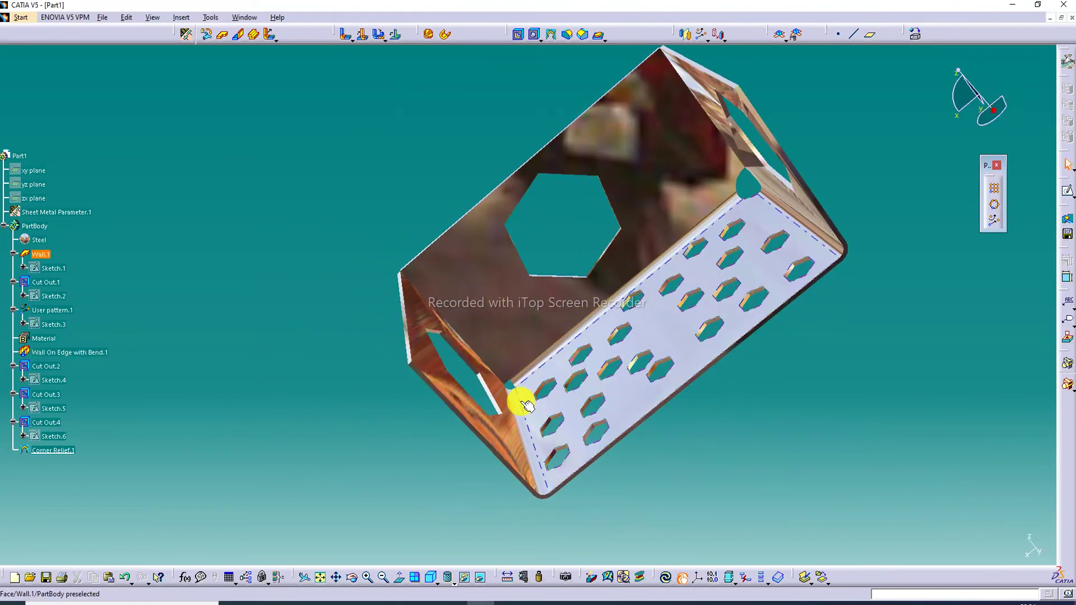
middle_click_drag(512, 395, 456, 315)
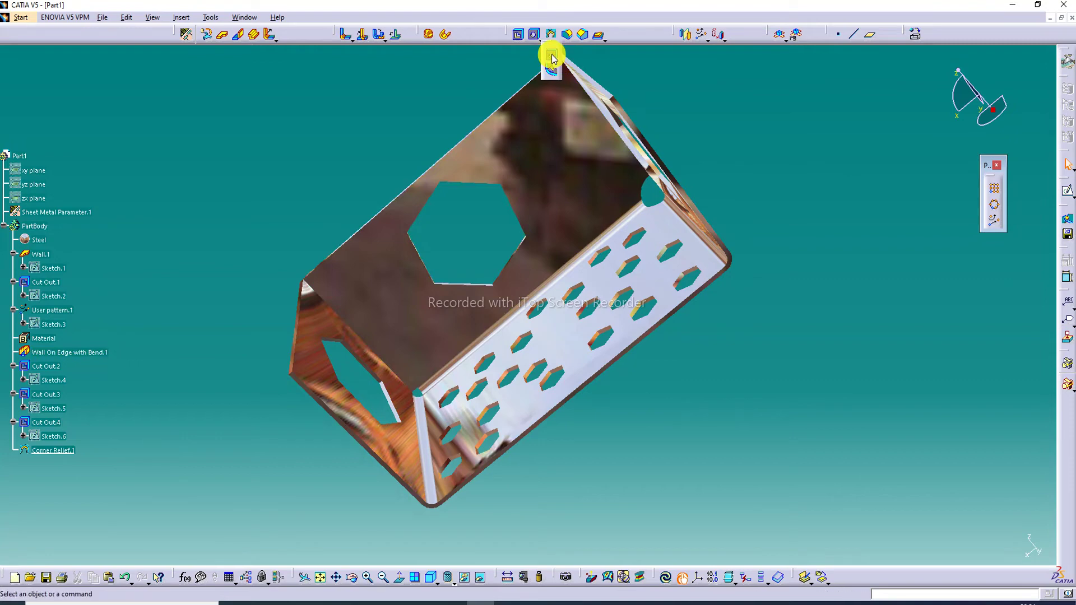
left_click(550, 54)
left_click(557, 146)
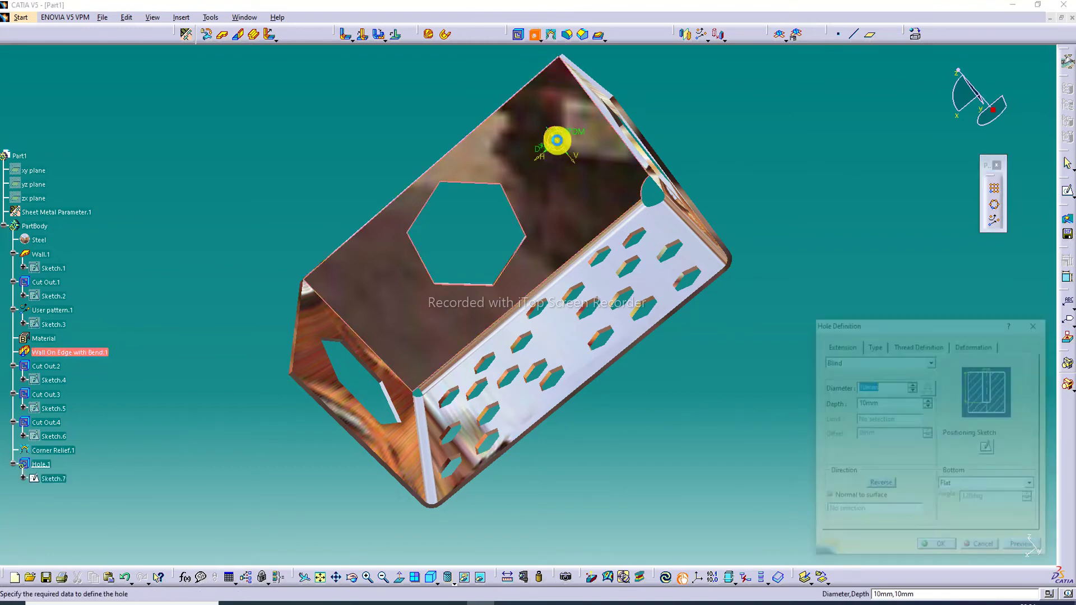
left_click(913, 385)
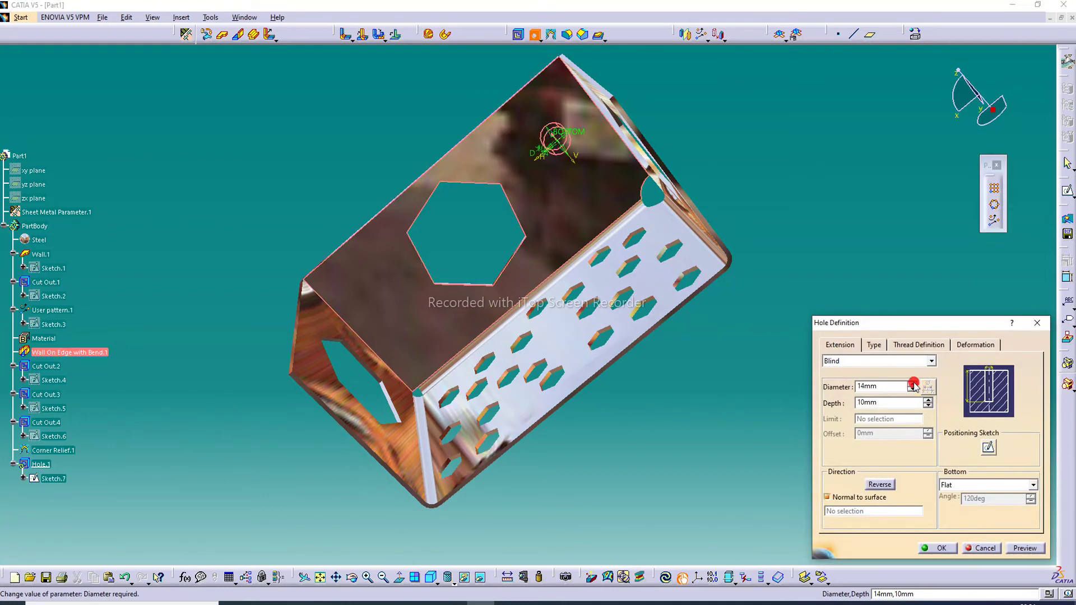
left_click(913, 384)
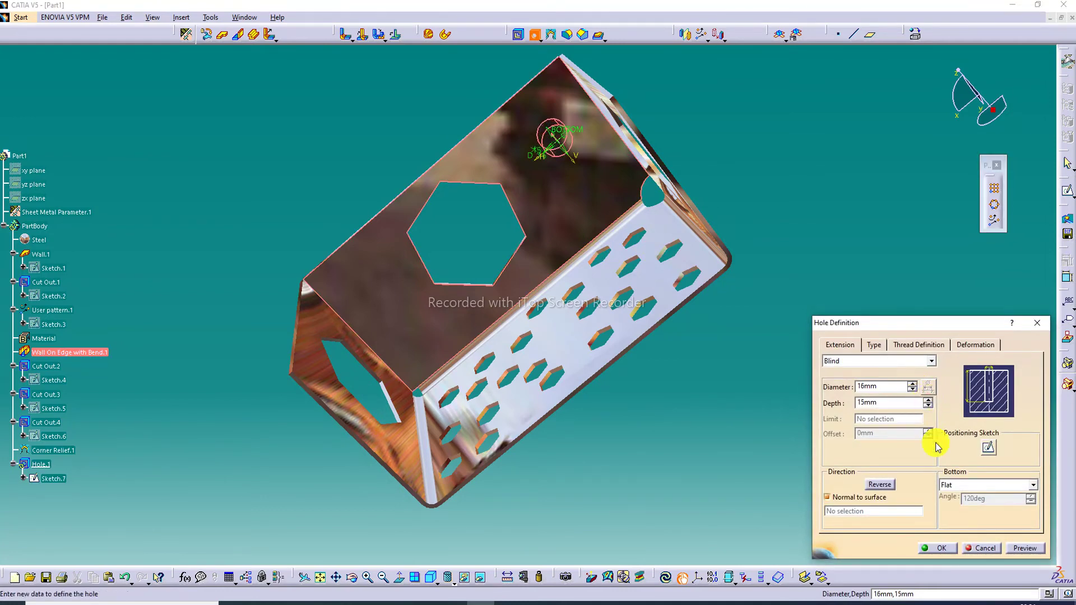
left_click(950, 549)
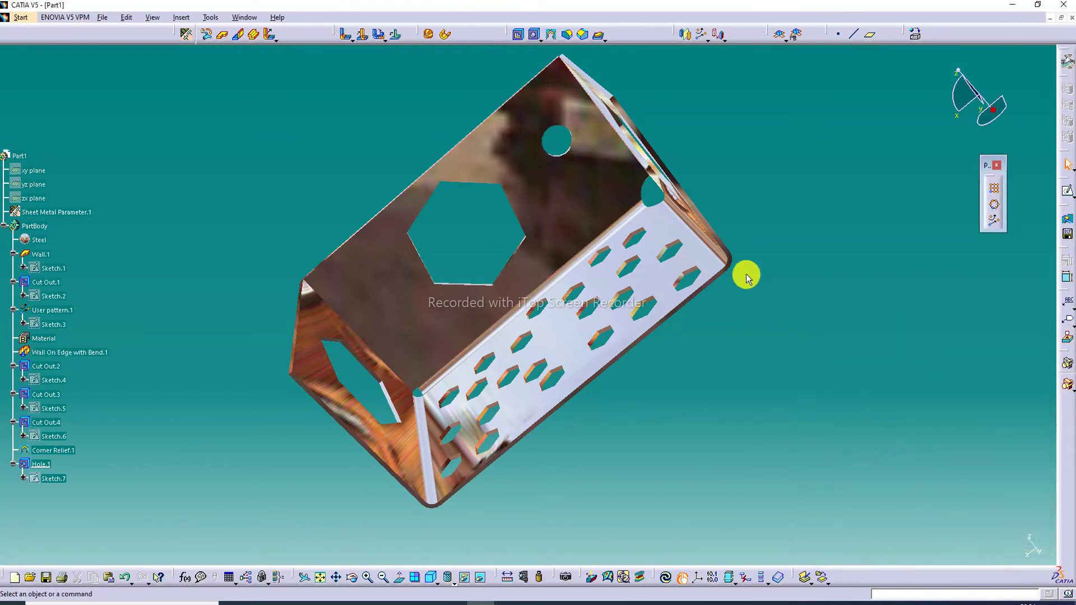
Step: Place a second blind 16 mm hole, 15 mm deep, on the long wall between its hexagon and the front short wall
left_click(535, 34)
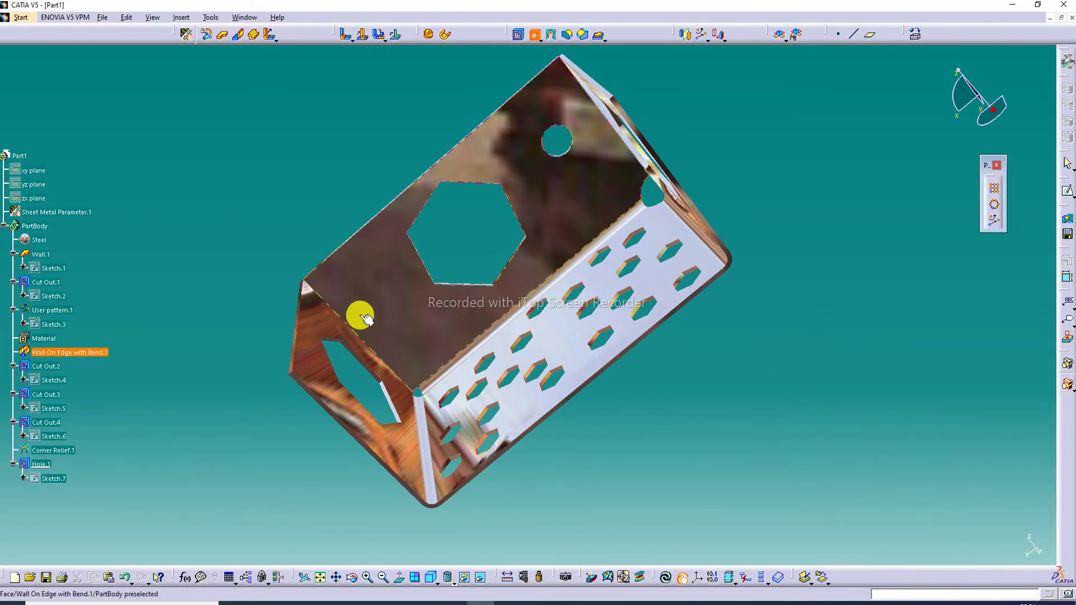
left_click(368, 288)
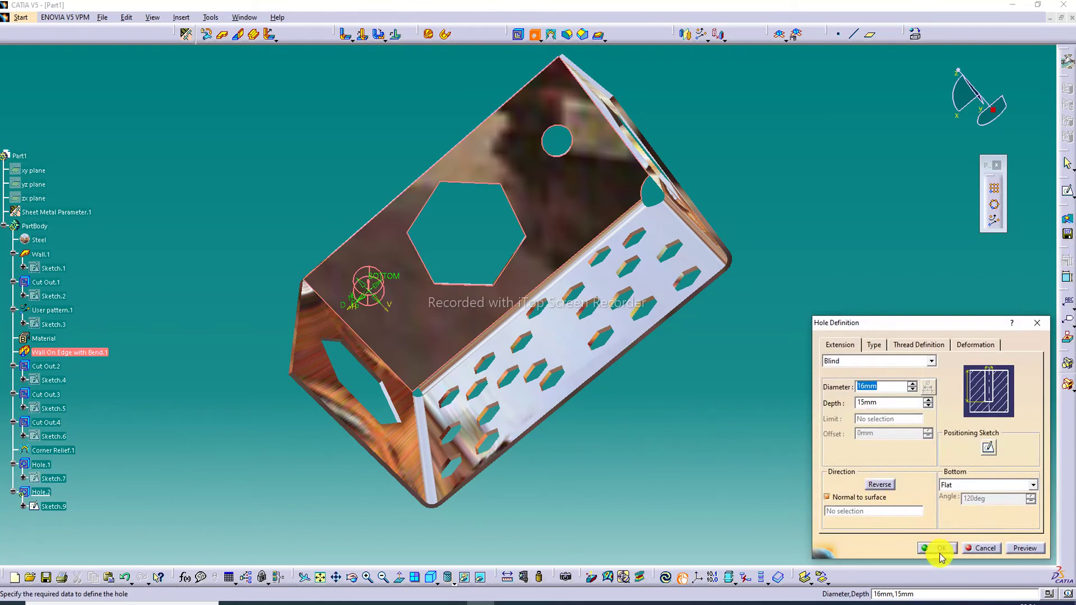
left_click(937, 547)
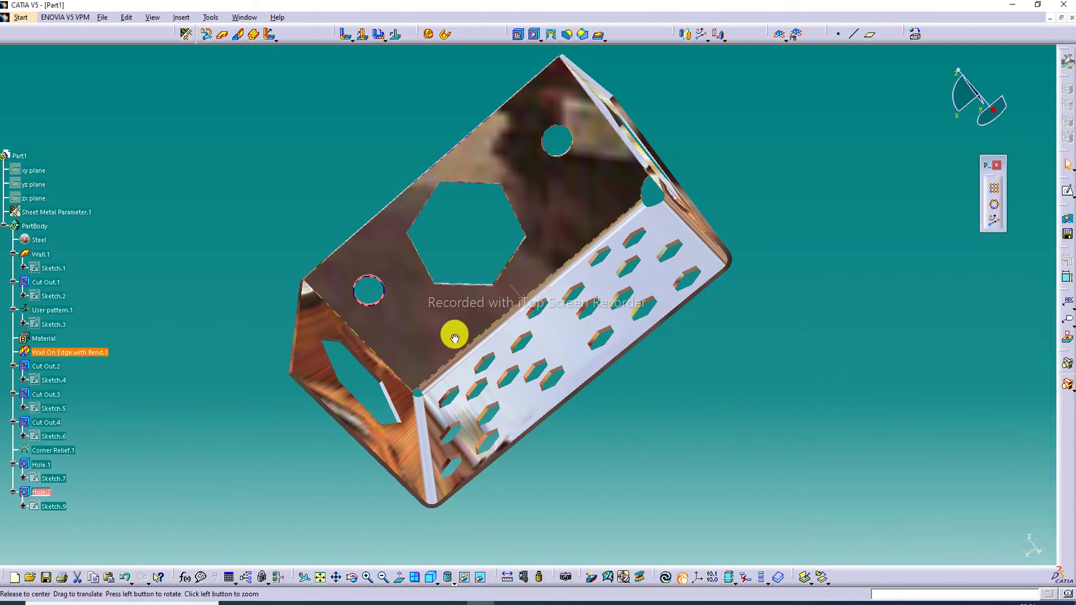
Step: Add a hole to the inner face of the front short wall, beside the hexagon near the free upper corner
middle_click_drag(449, 334, 375, 391)
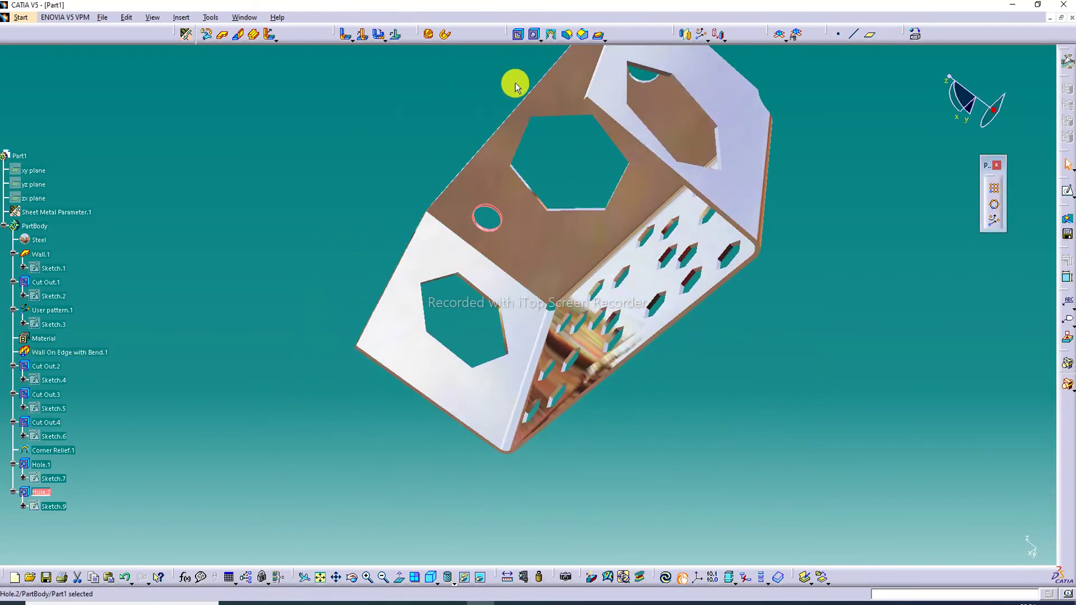
left_click(535, 35)
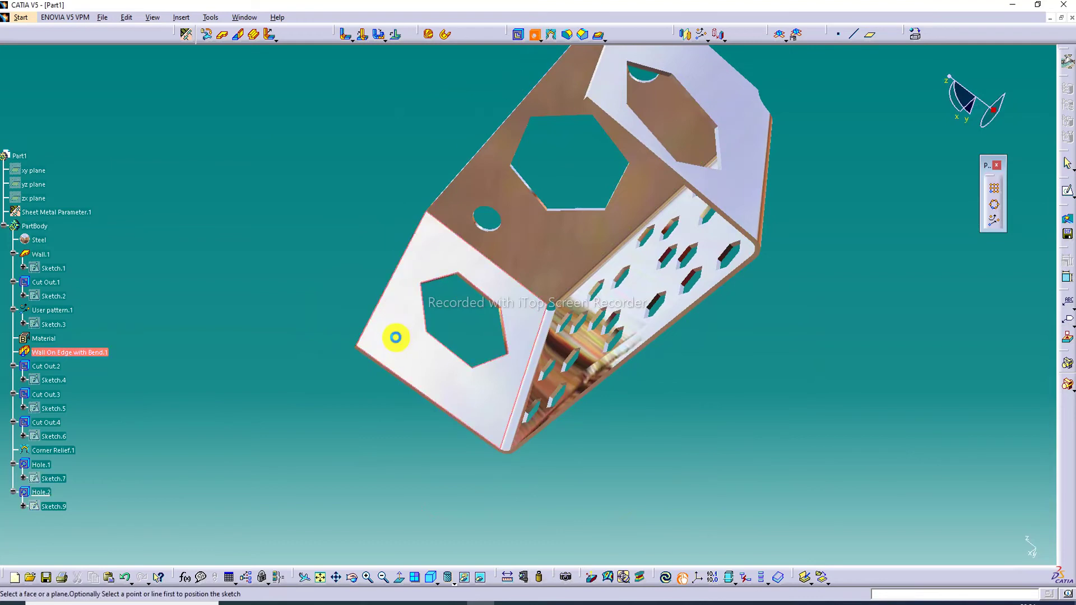
left_click(396, 343)
middle_click_drag(397, 337, 359, 385)
left_click(942, 548)
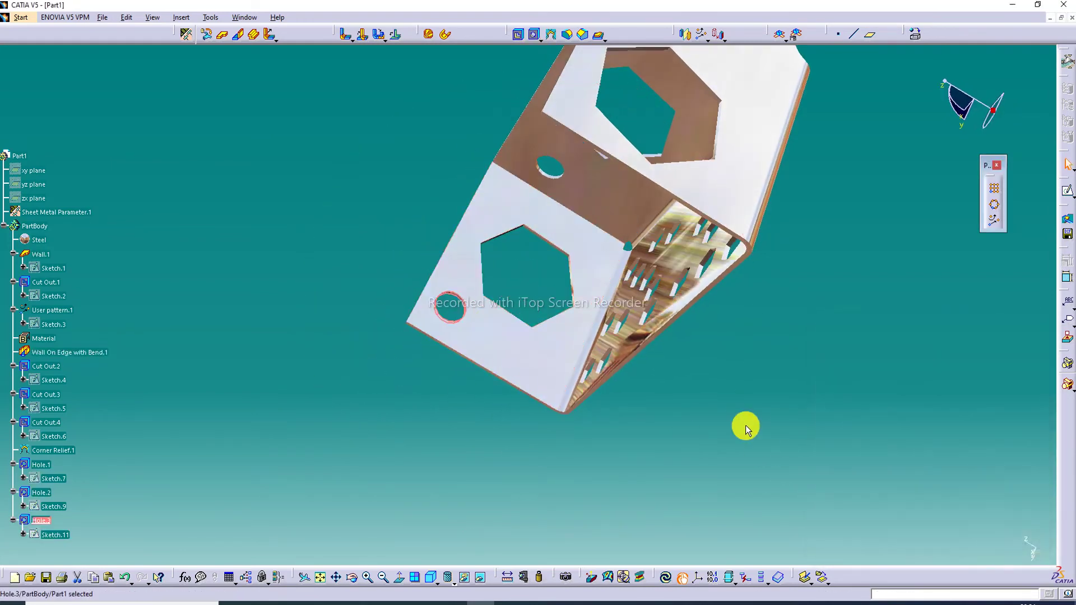
Step: Place a blind hole of 16 mm diameter and 15 mm depth on the rear short wall, between its hexagon and the long wall near the upper edge
middle_click_drag(630, 305, 829, 78)
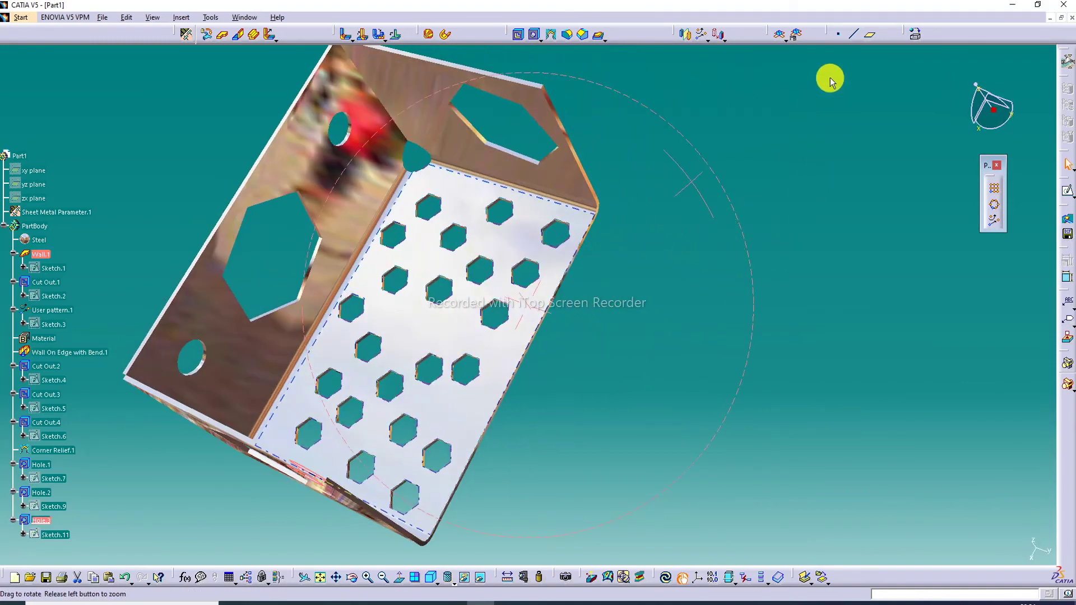
middle_click_drag(486, 151, 523, 43)
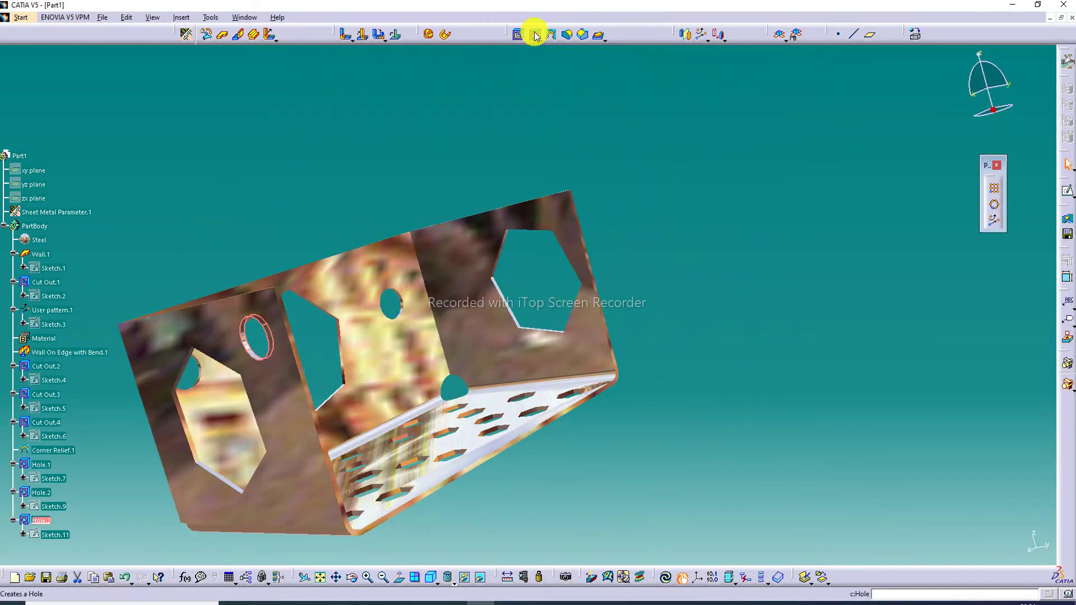
left_click(535, 35)
left_click(455, 263)
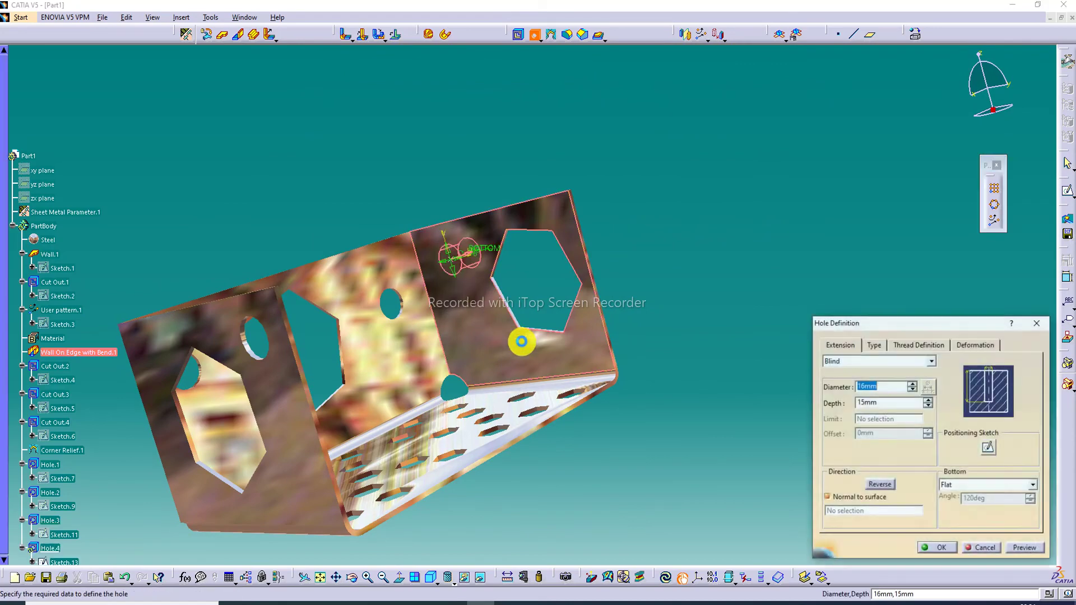
left_click(896, 547)
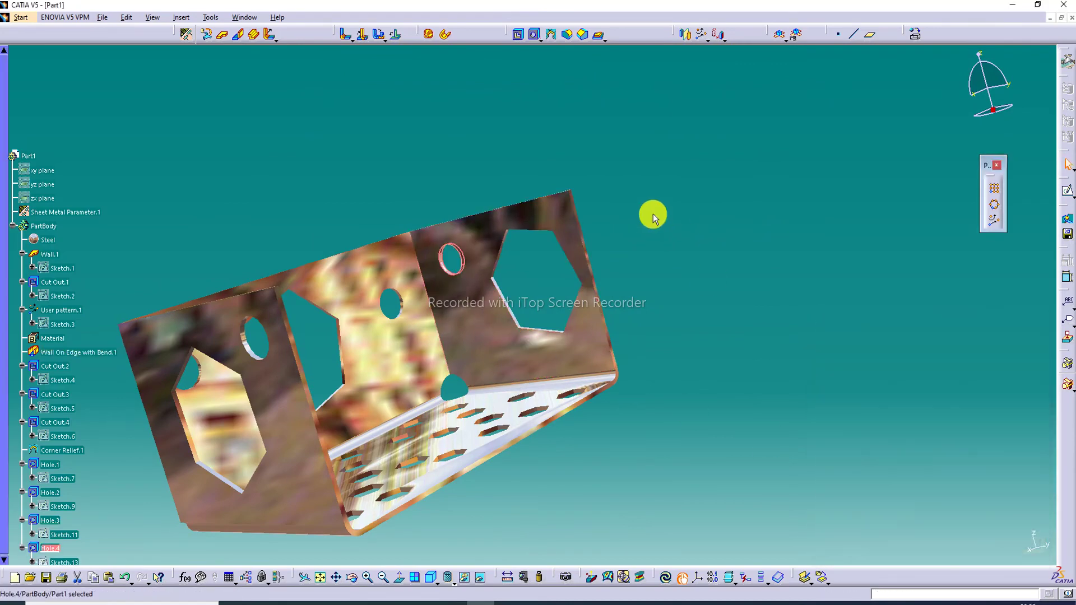
Step: Place a second blind 16 mm hole, 15 mm deep, on the rear short wall below the first, between the hexagon and the corner relief
left_click(534, 34)
left_click(473, 336)
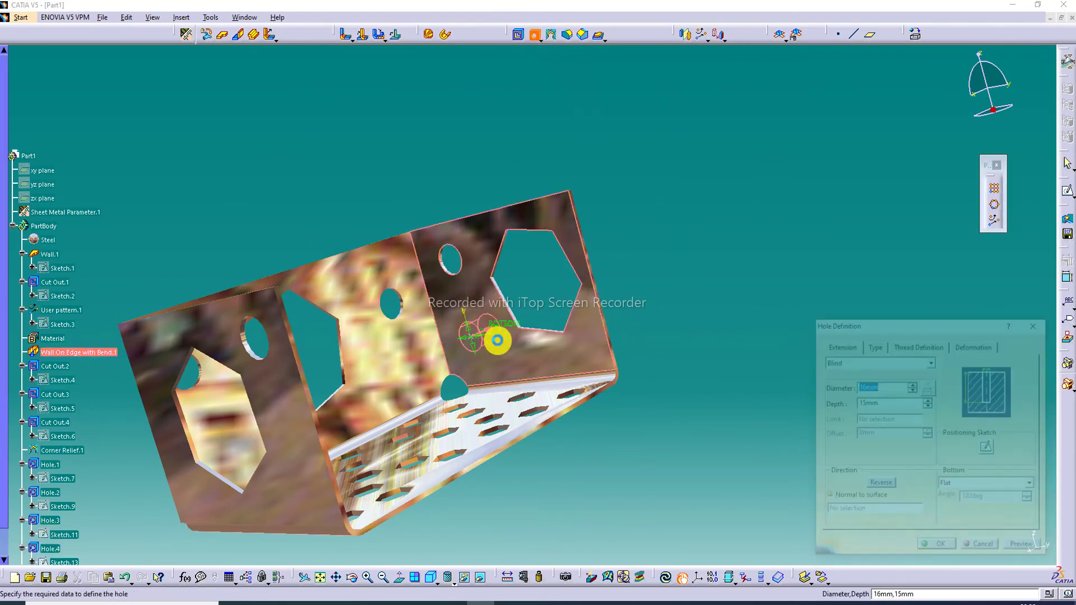
left_click(936, 545)
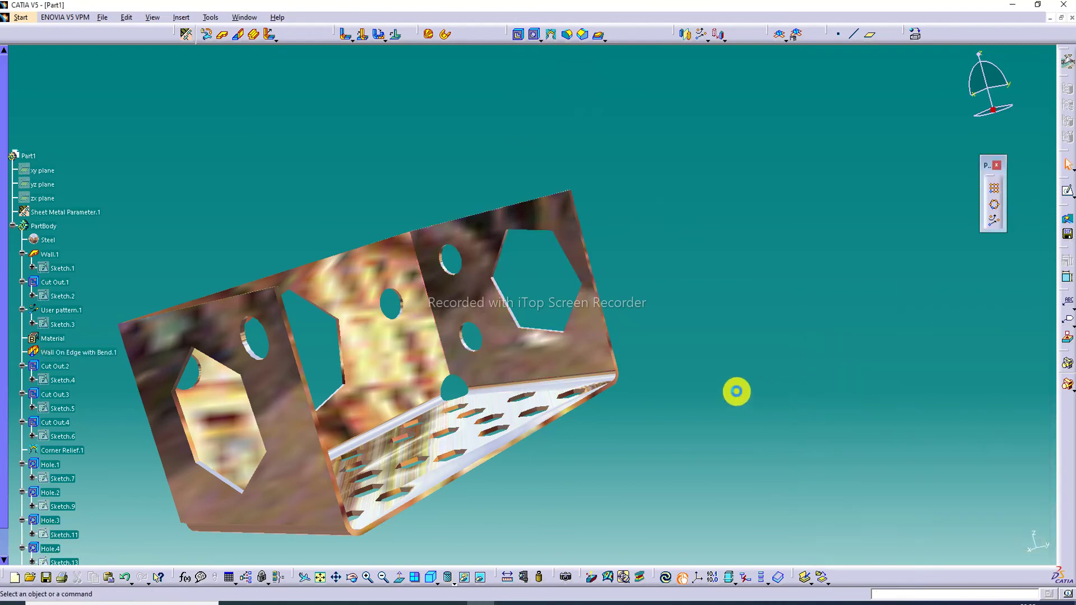
Step: Fit the whole part in an isometric view and examine the box, its holes and cutouts, and the end of the feature tree
left_click(322, 578)
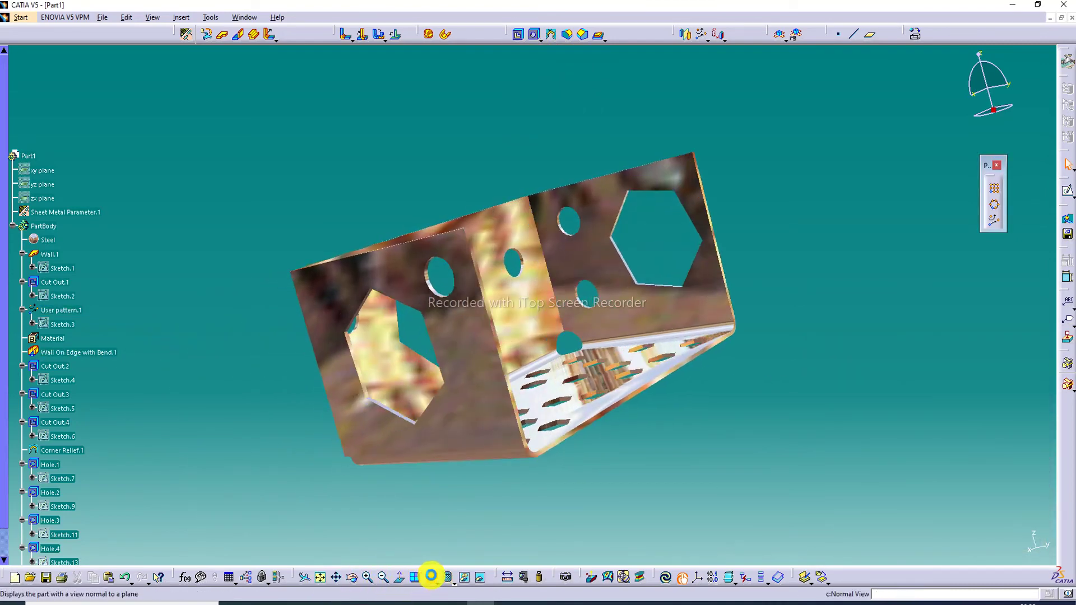
left_click(431, 576)
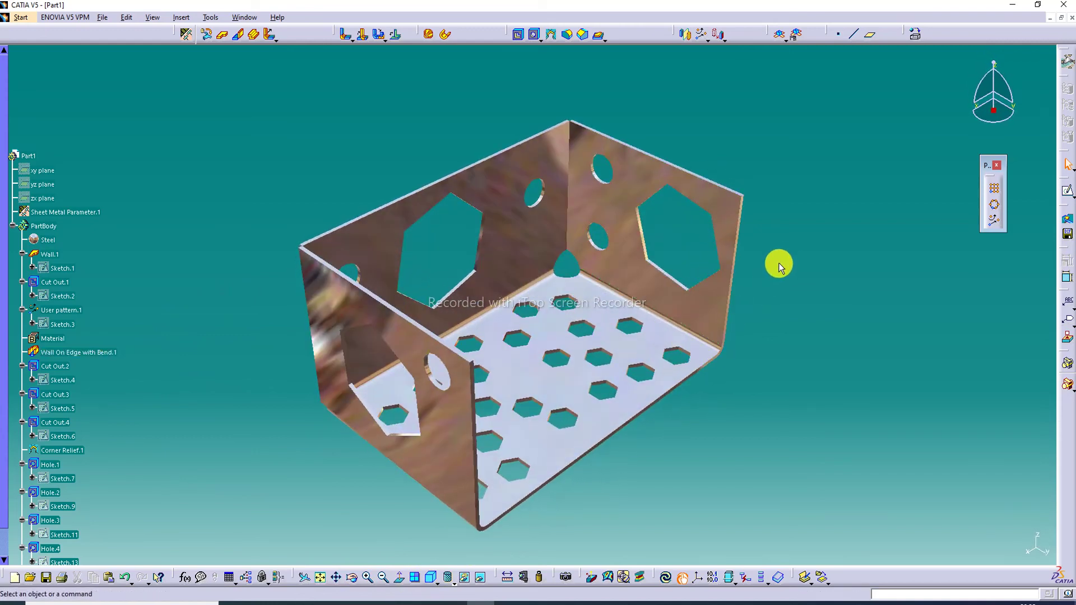
middle_click_drag(779, 264, 797, 250)
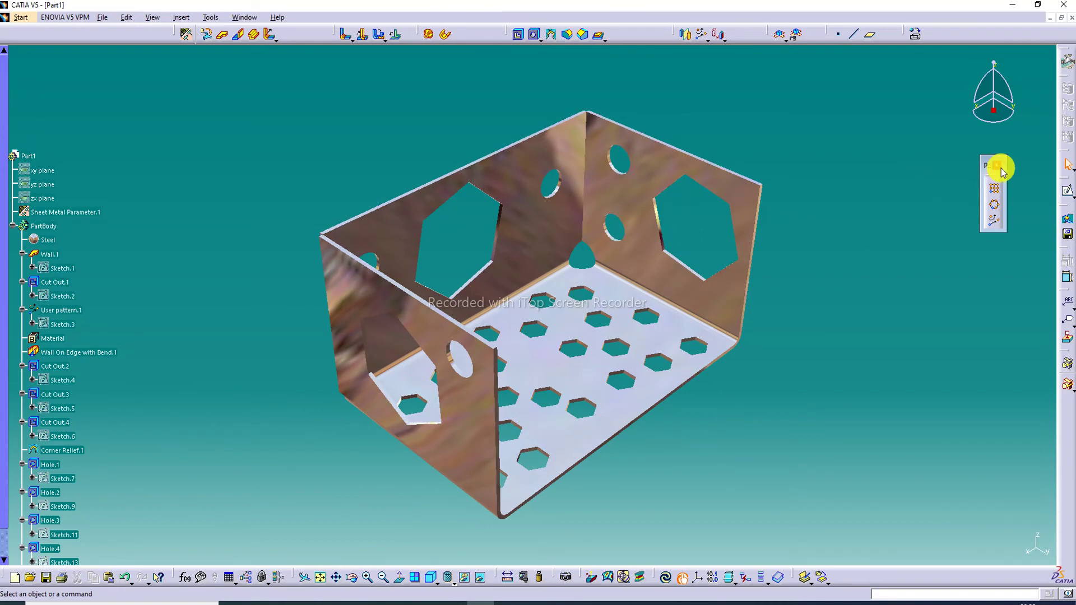
scroll(154, 232, "down", 2)
scroll(154, 231, "down", 2)
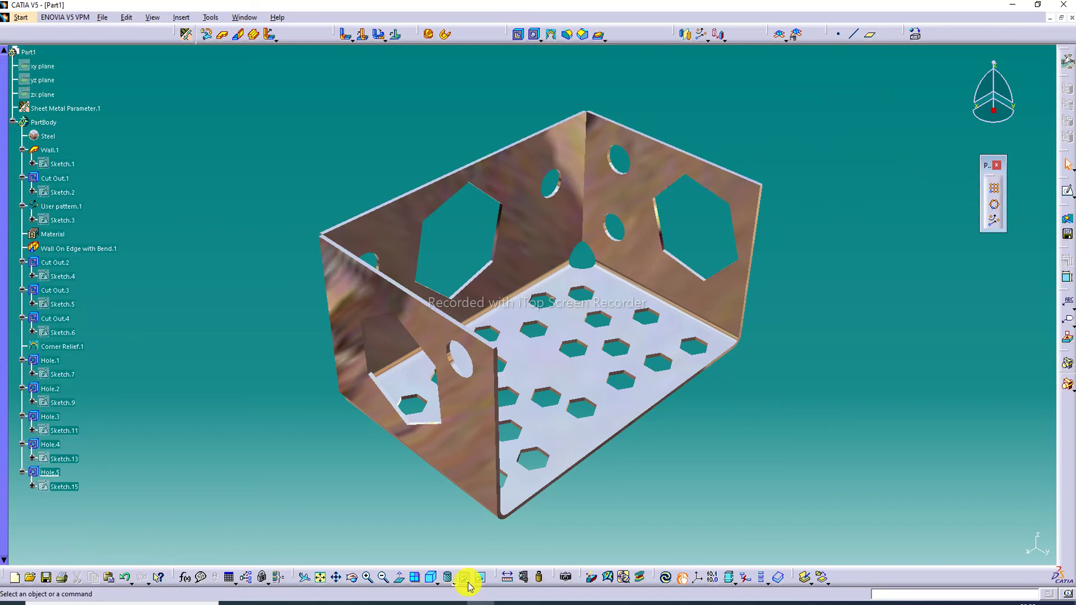
left_click(367, 577)
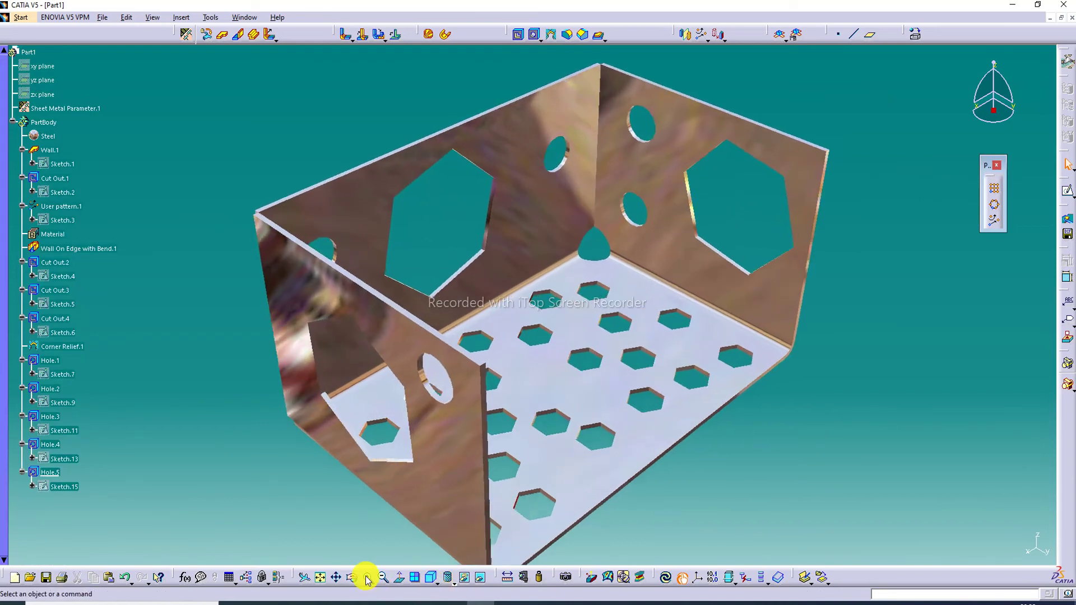
left_click(383, 577)
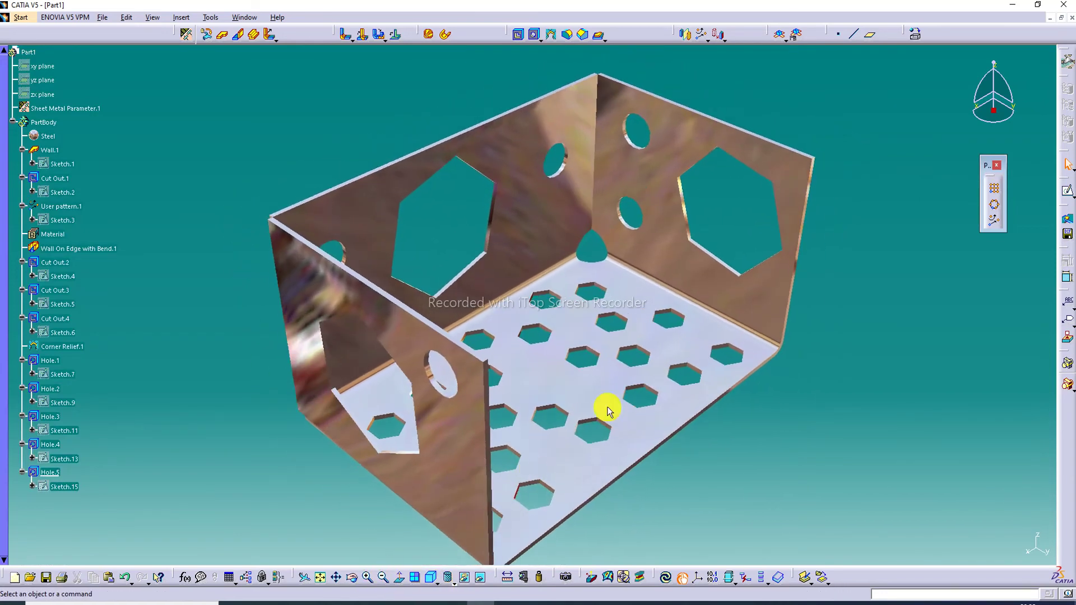
middle_click_drag(843, 184, 846, 175)
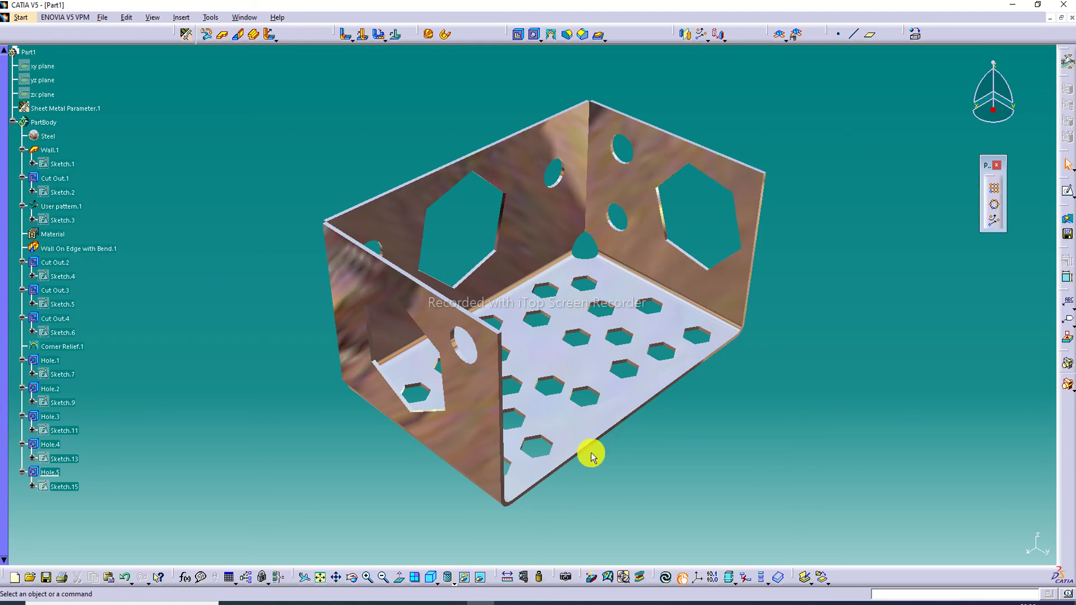
left_click(453, 604)
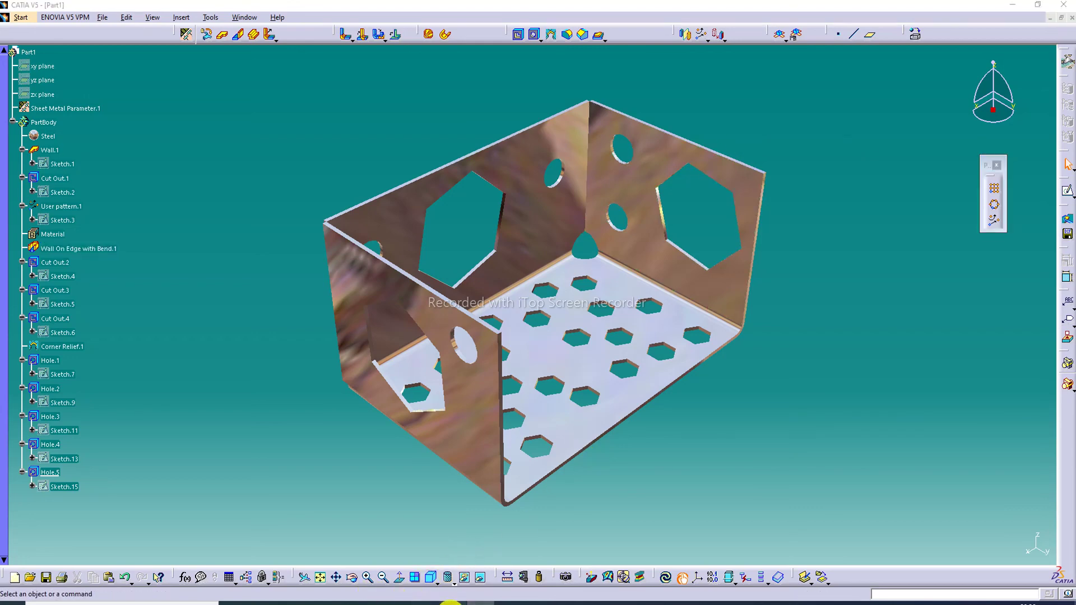